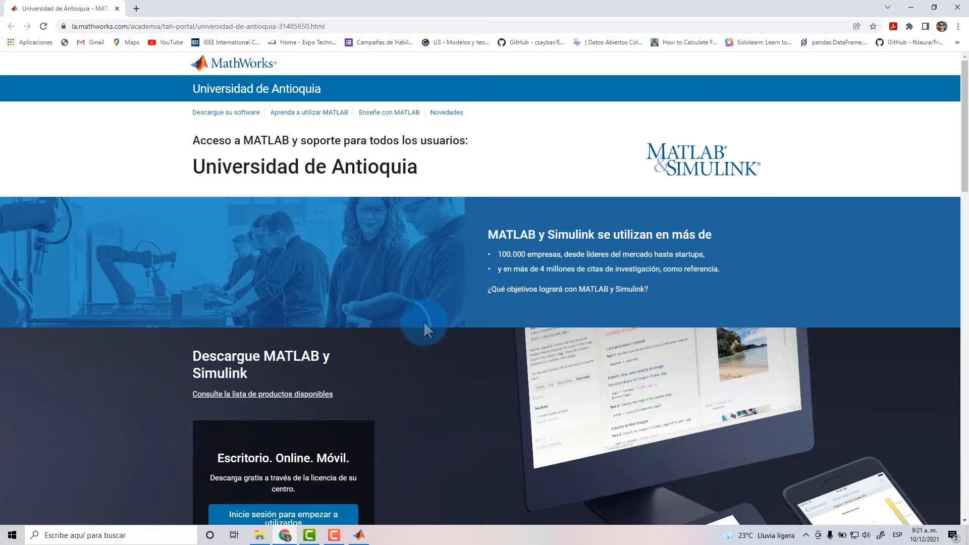
scroll(422, 321, down, 4)
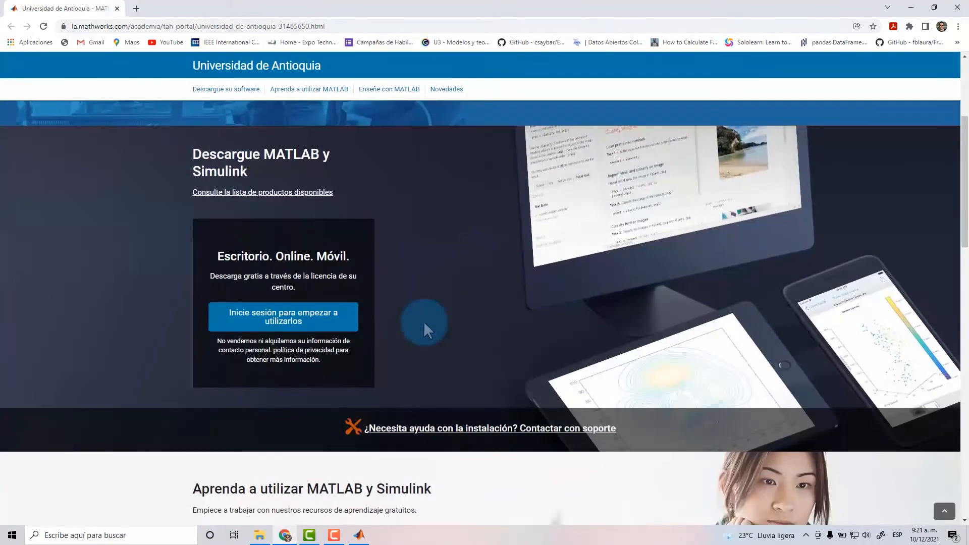
scroll(422, 321, up, 4)
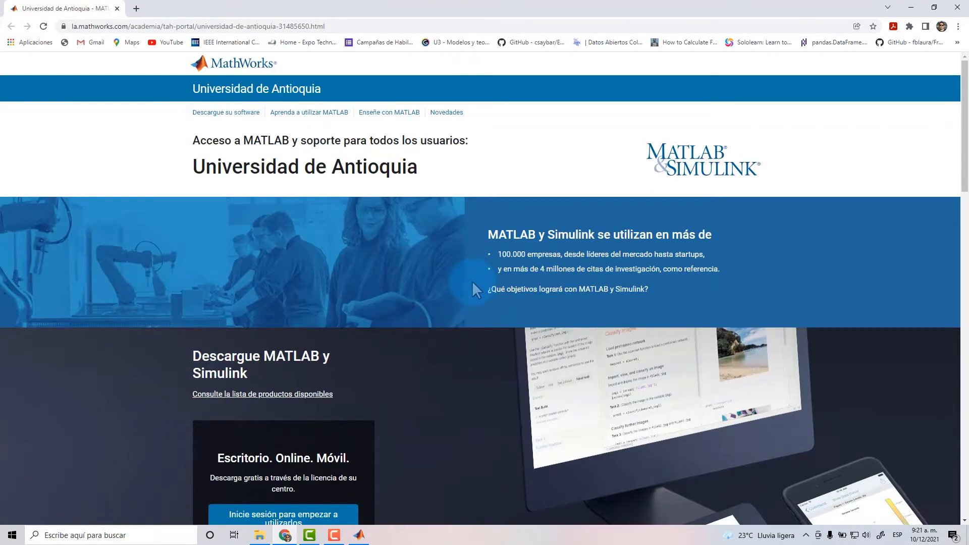
scroll(471, 280, down, 1)
scroll(472, 280, up, 1)
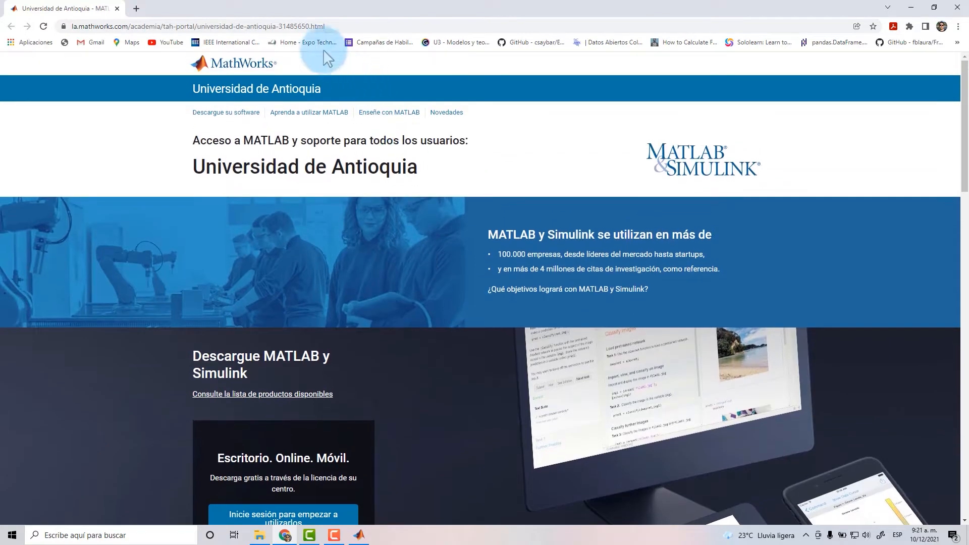
Copy the web address of the Universidad de Antioquia MATLAB portal and paste it into a new Notepad document
click(327, 26)
key(ctrl+c)
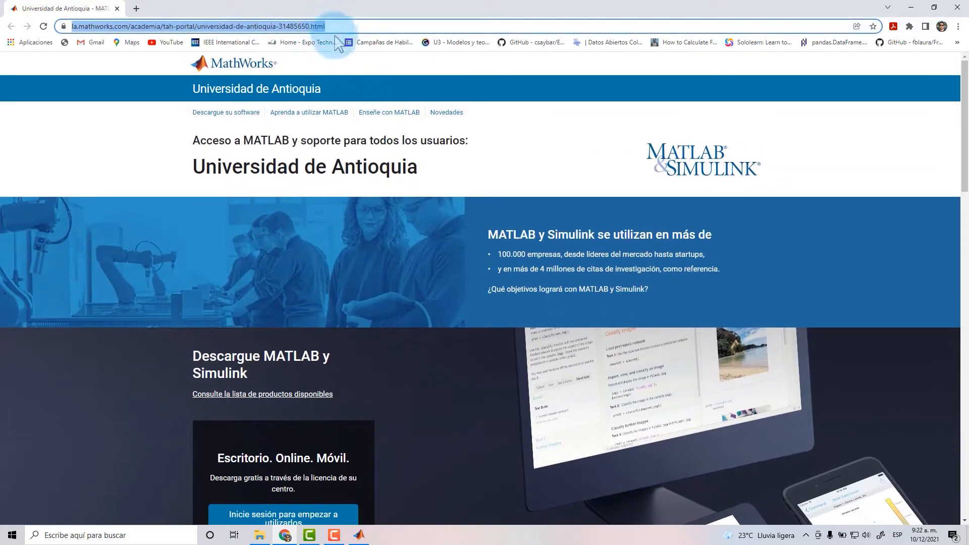
click(5, 535)
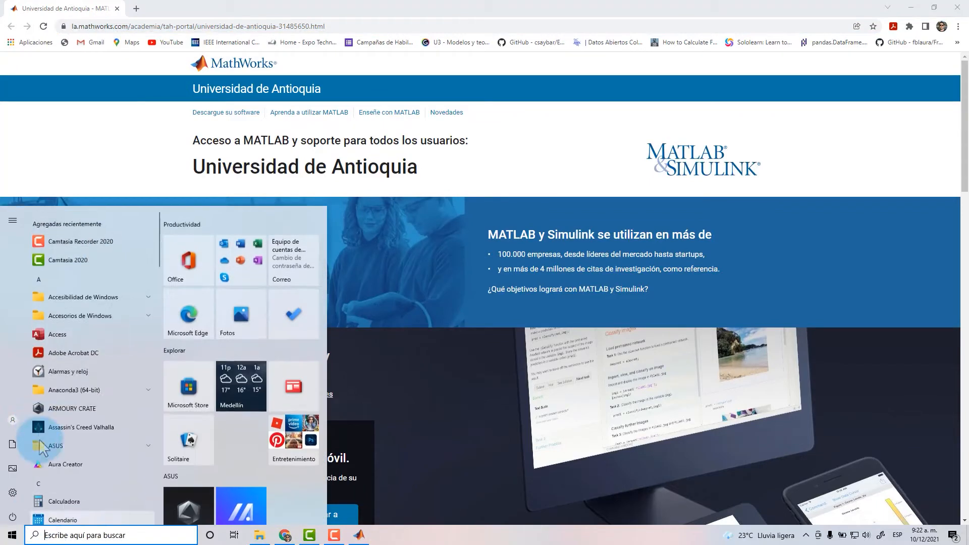
click(72, 288)
click(70, 379)
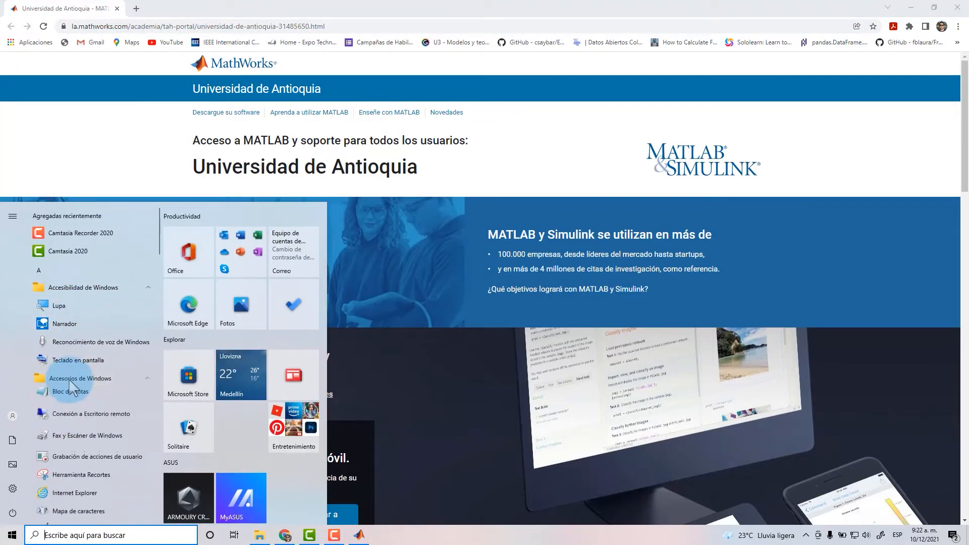
scroll(73, 348, down, 2)
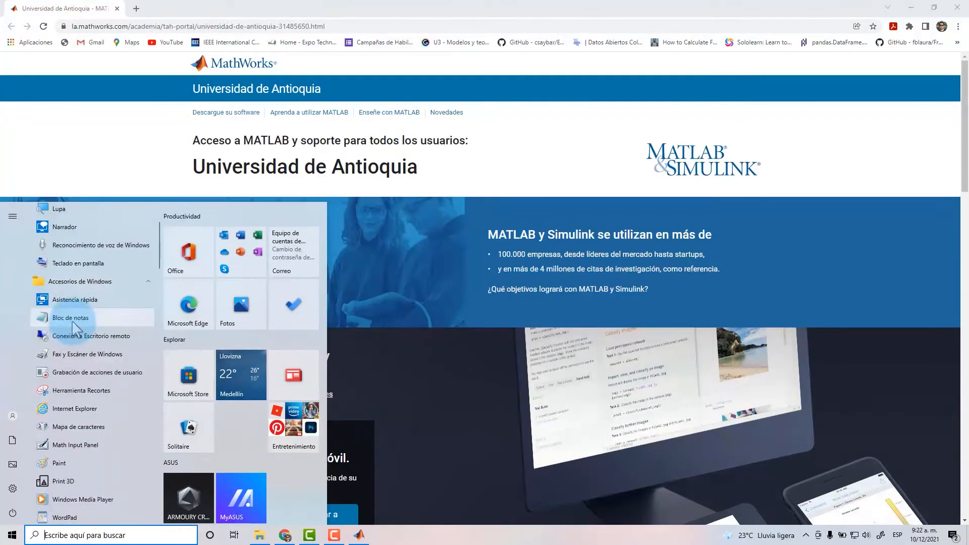
click(74, 320)
key(ctrl+v)
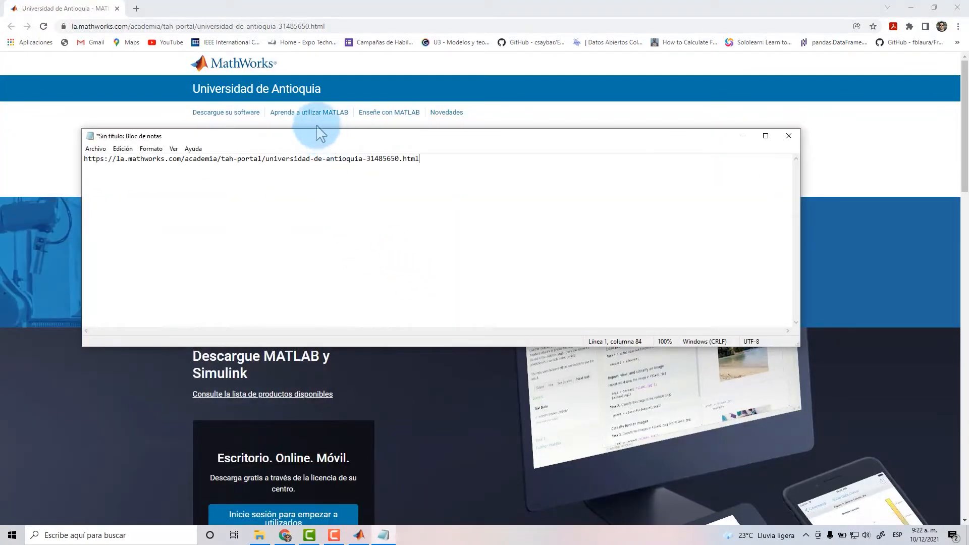
Highlight the pasted portal address in Notepad, and close the document without saving it
drag(318, 135, 475, 185)
drag(577, 209, 240, 212)
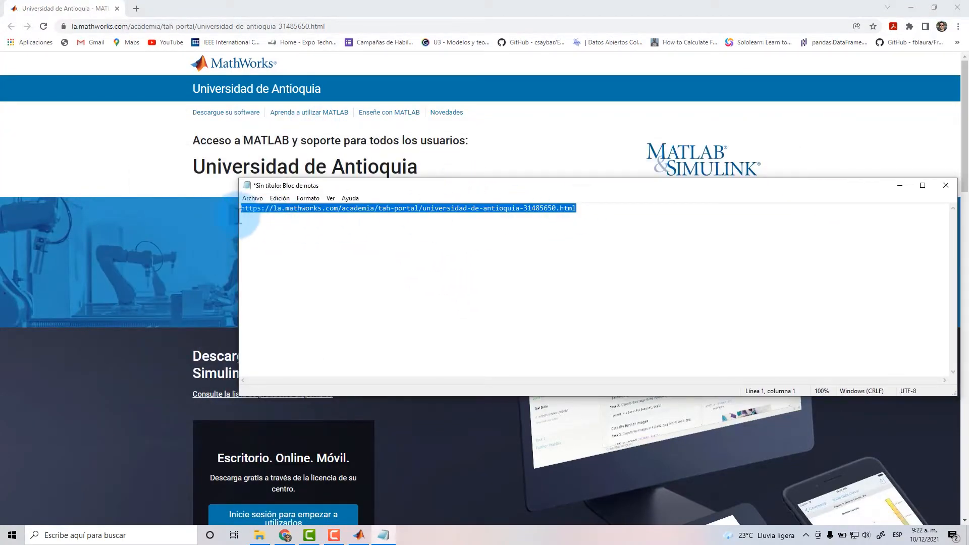
click(481, 261)
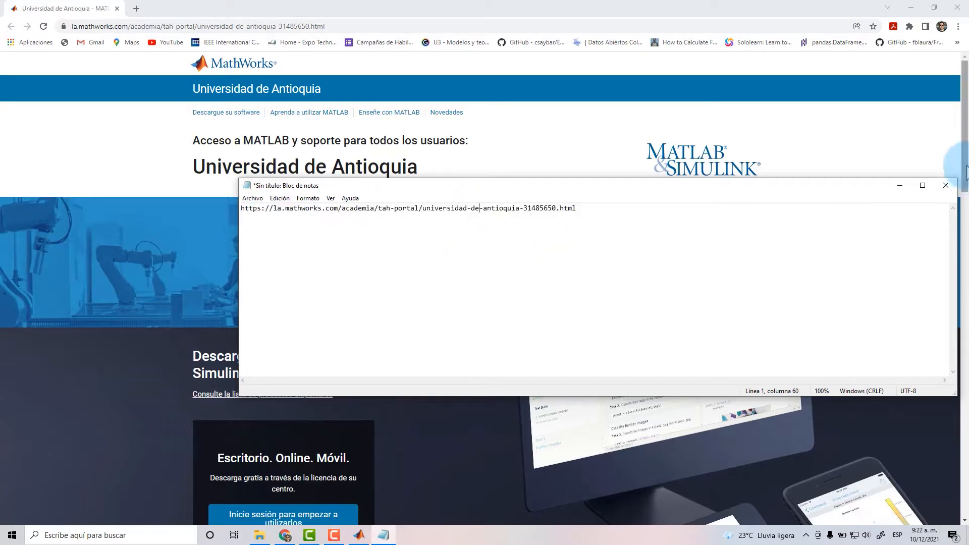
click(946, 185)
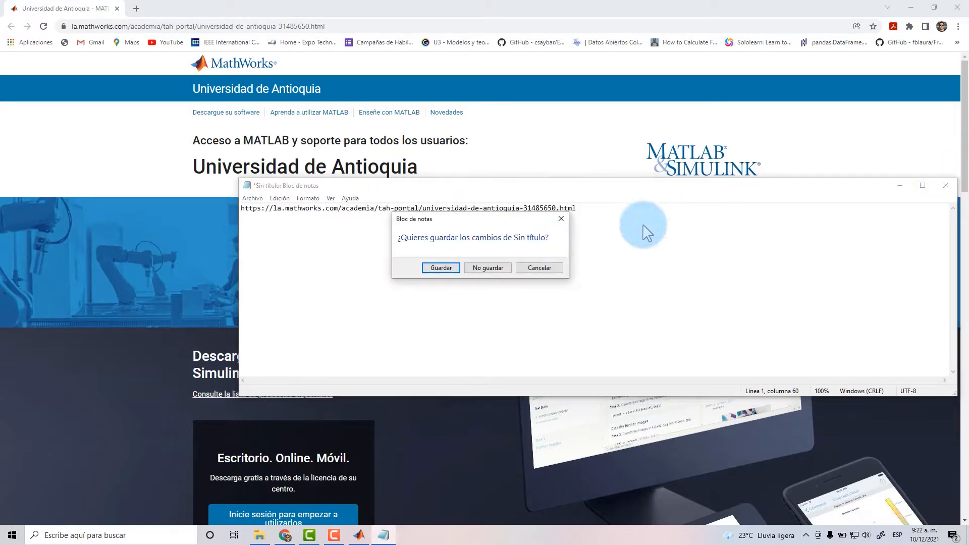
click(487, 268)
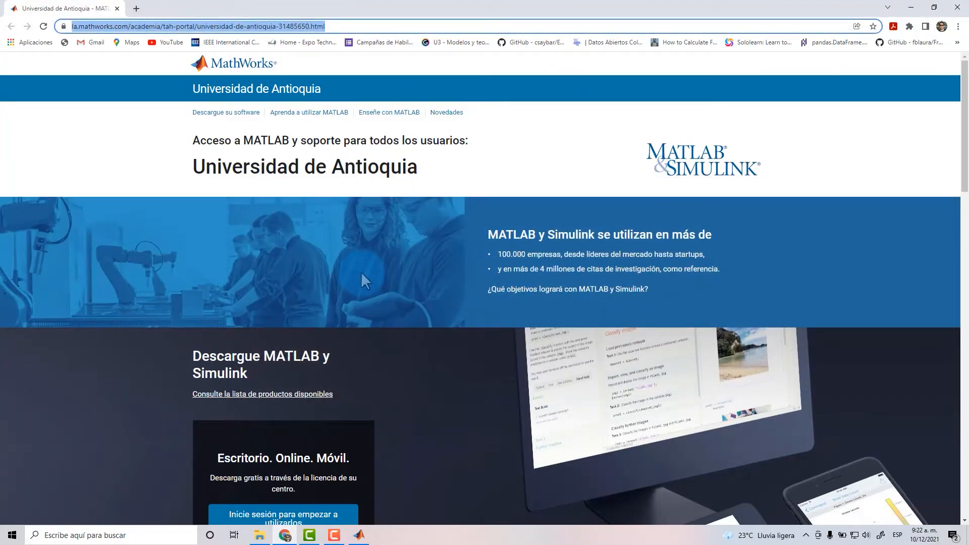
scroll(361, 271, down, 6)
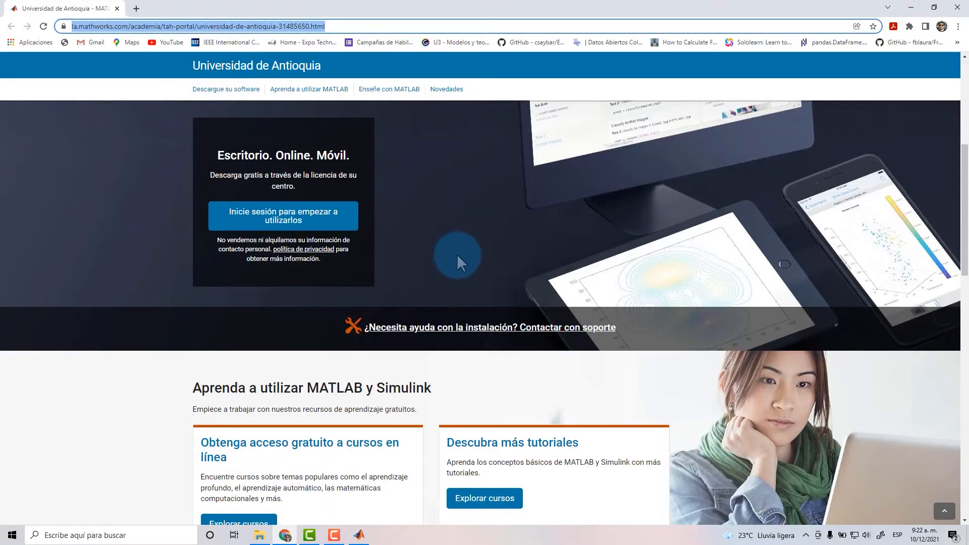
scroll(458, 257, up, 2)
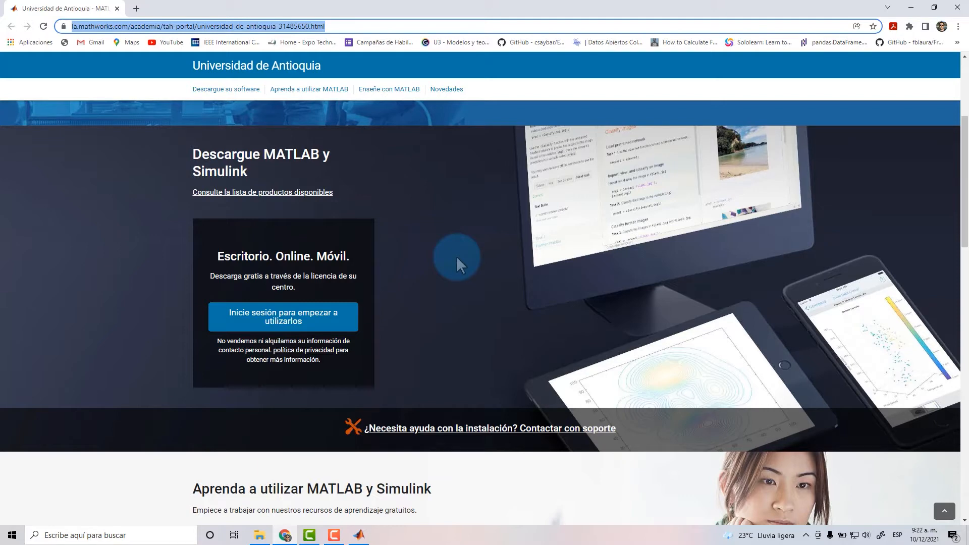
scroll(456, 255, up, 3)
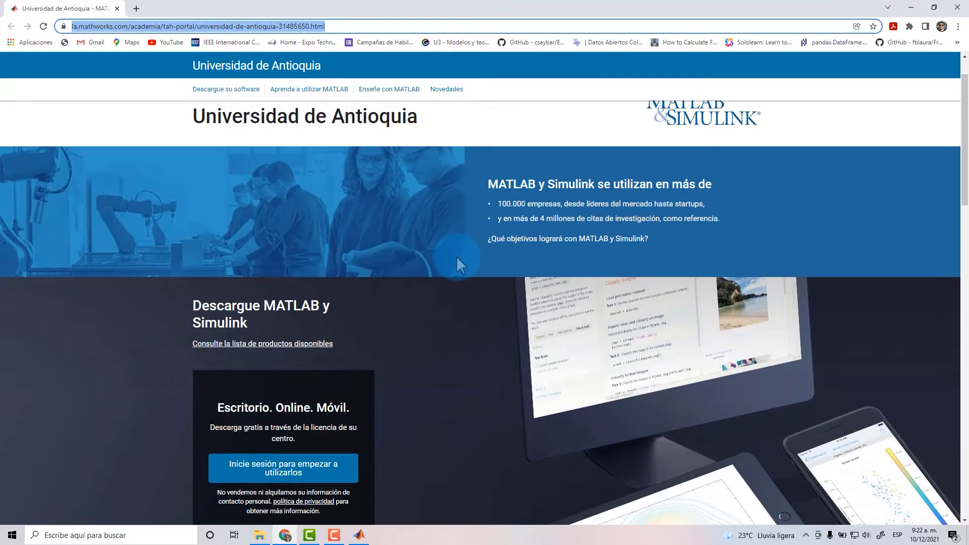
scroll(456, 256, up, 1)
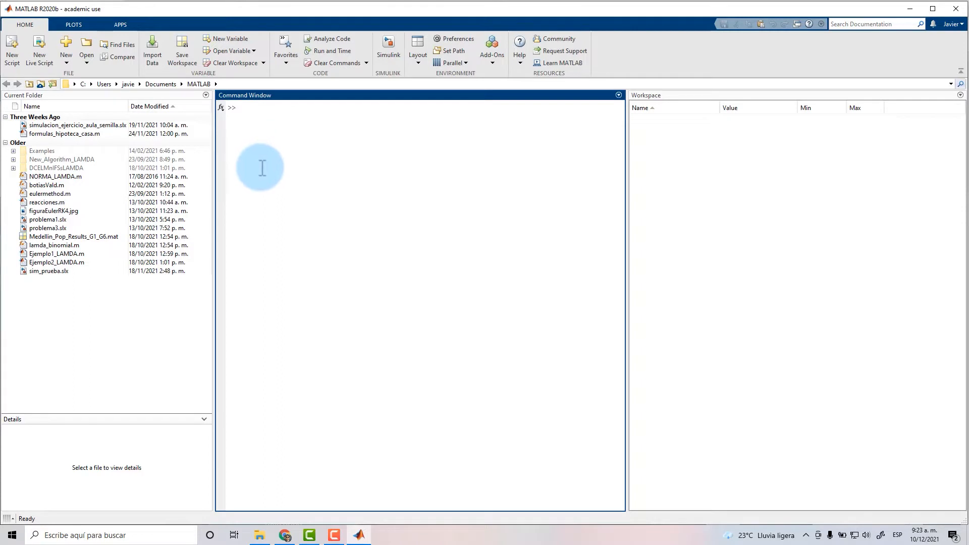
Open a new blank script in MATLAB and close it again without entering any code
click(13, 63)
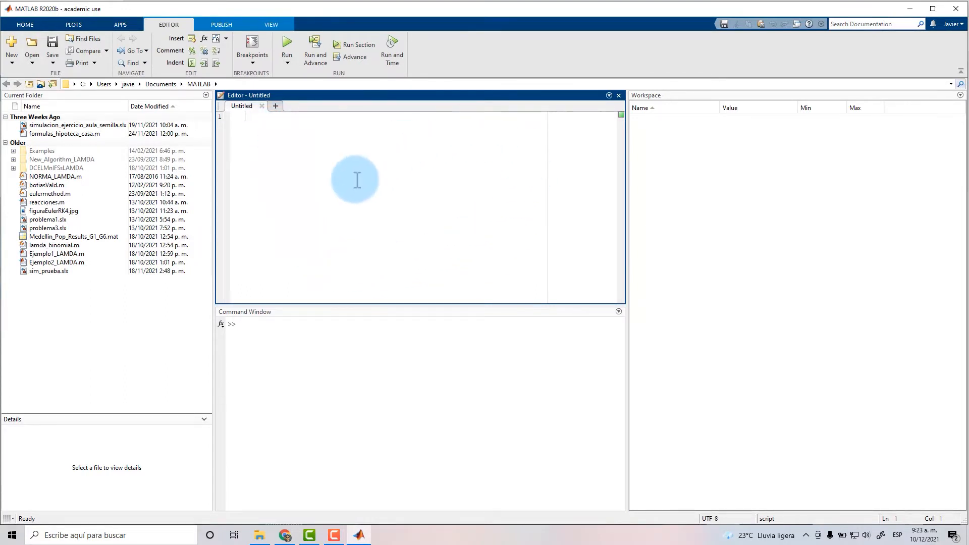
click(261, 329)
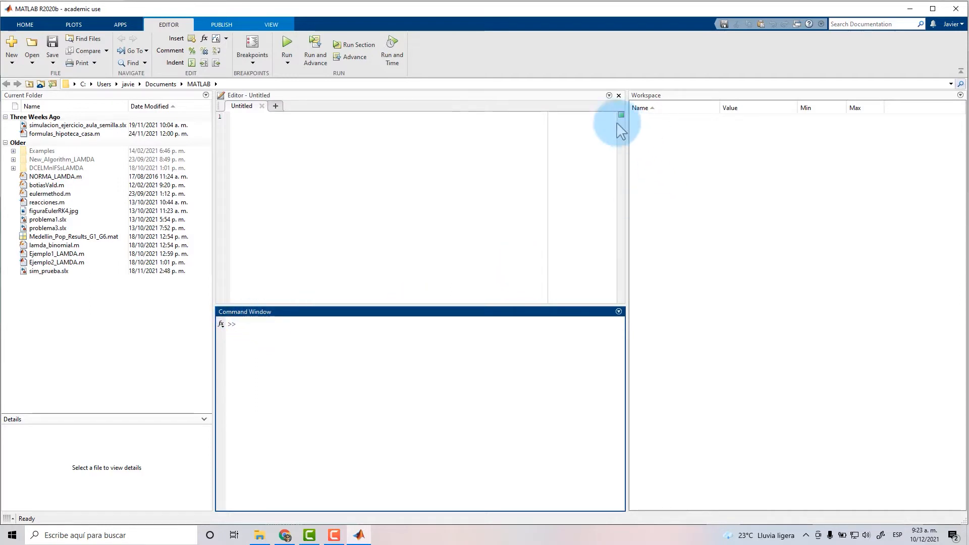
click(619, 96)
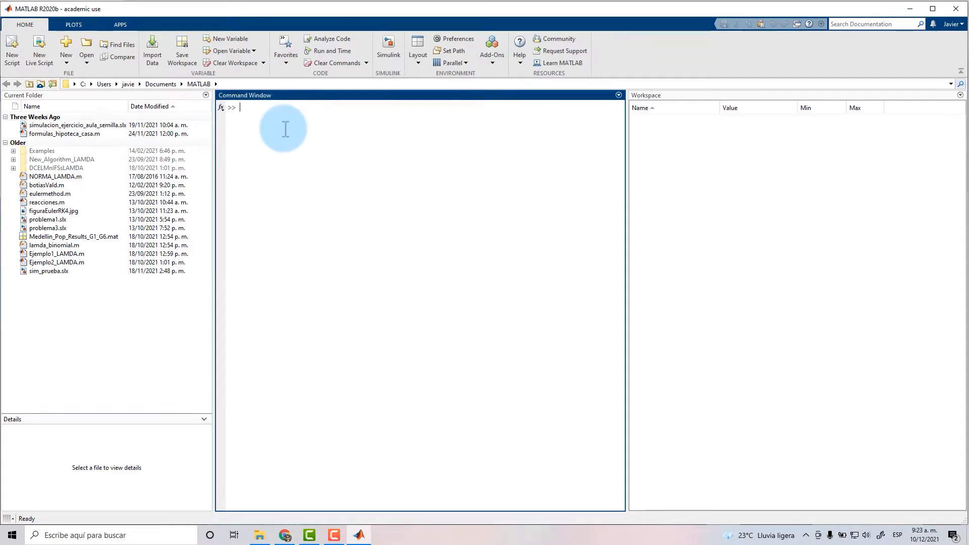
Create the row vector A = [2 3 4] from the command prompt and highlight its printed output
text(A = [2 3] 4)
key(Return)
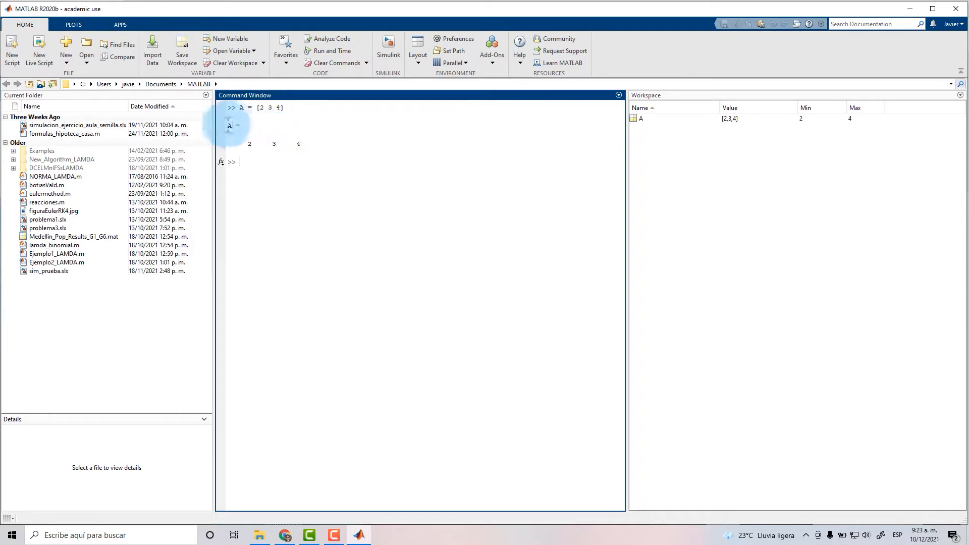
drag(229, 125, 305, 144)
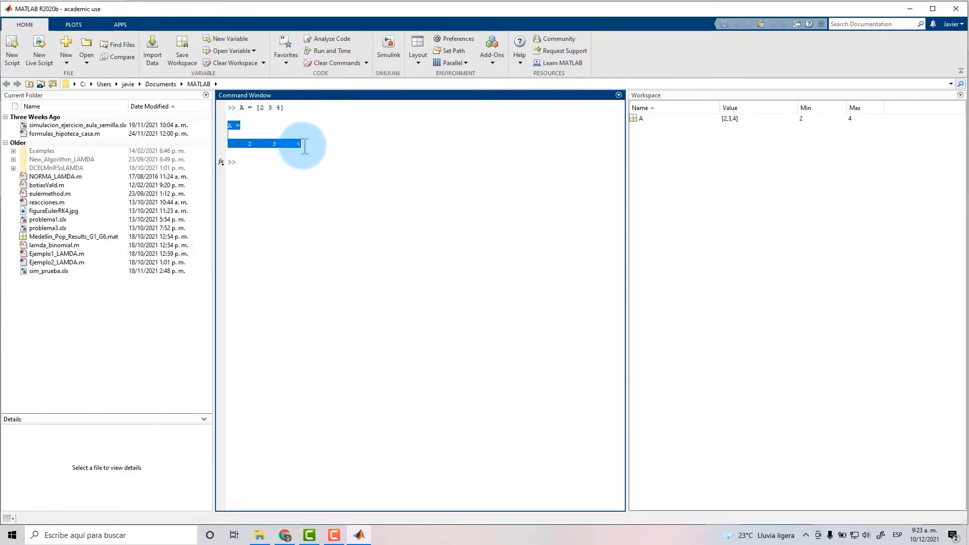
click(373, 146)
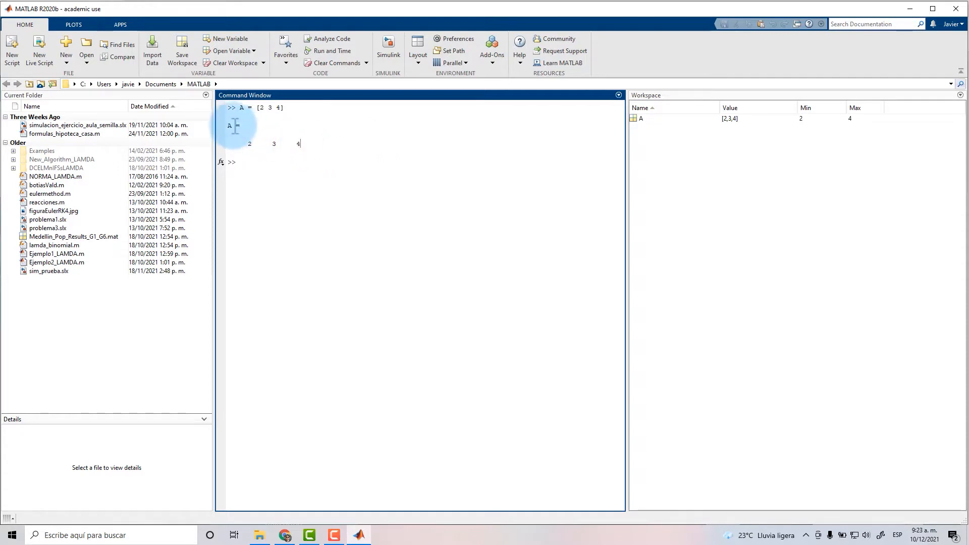
click(249, 144)
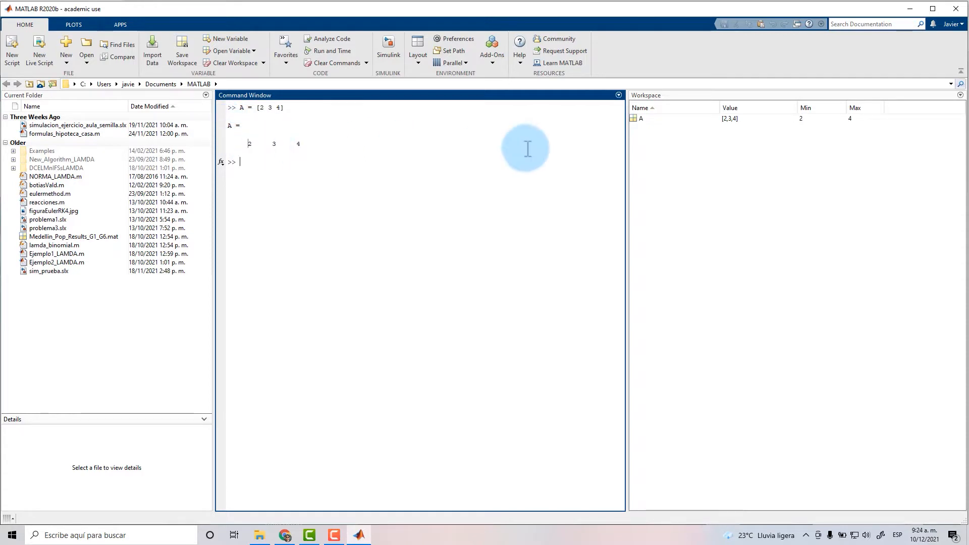
Inspect the elements of workspace variable A in the variable editor, and close the editor
click(651, 98)
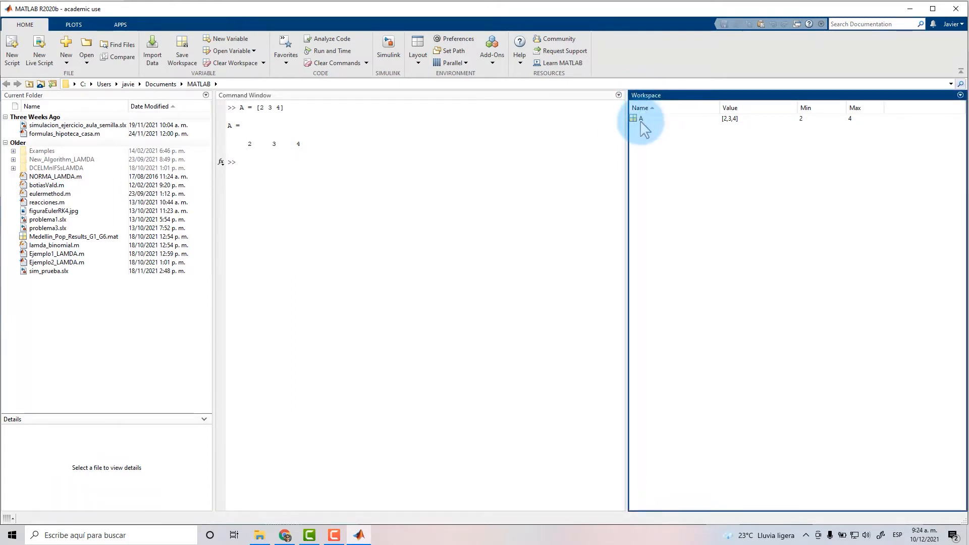
click(639, 119)
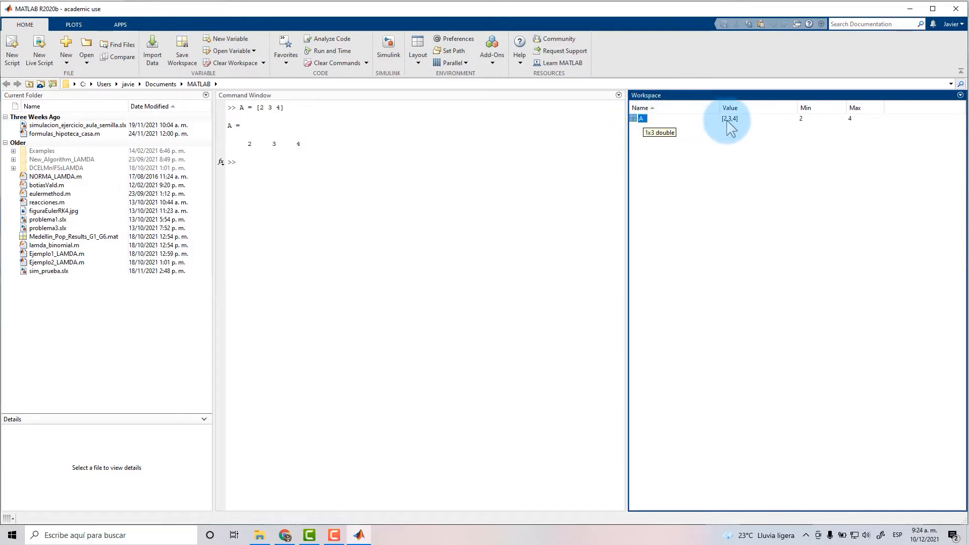
double_click(640, 119)
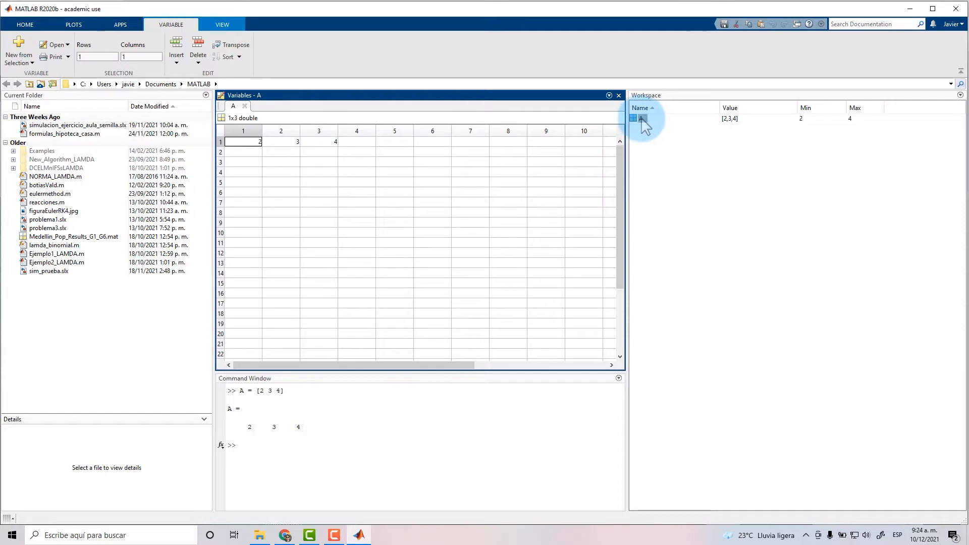
click(237, 144)
drag(237, 144, 328, 135)
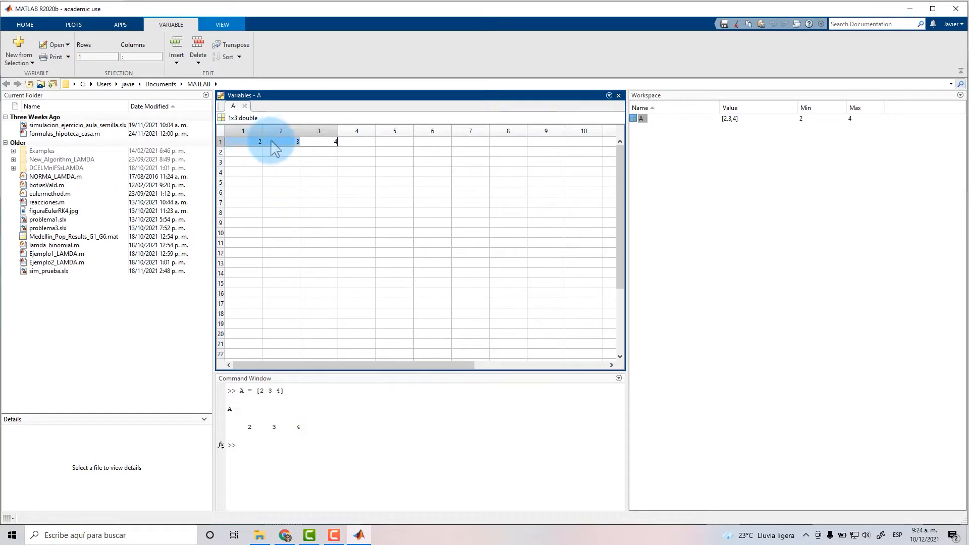
click(323, 203)
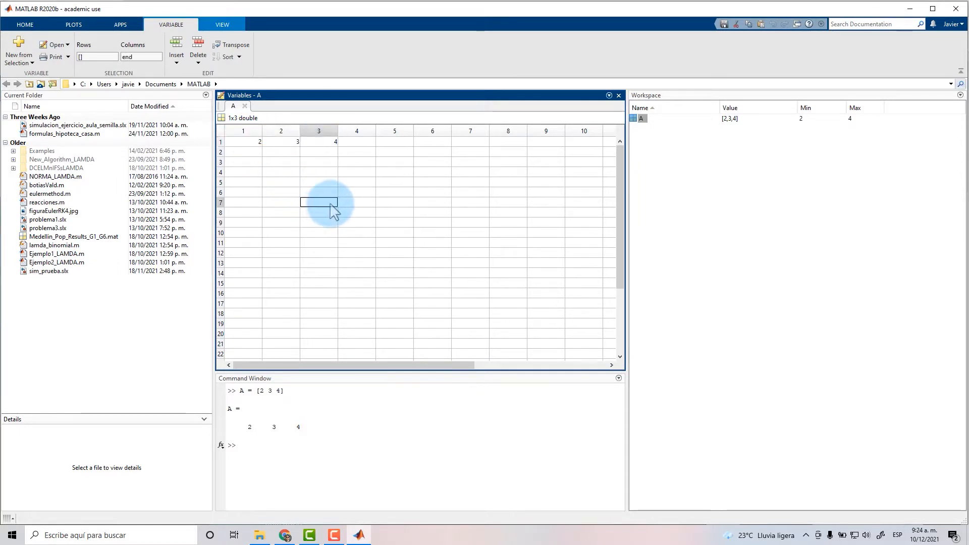
click(619, 96)
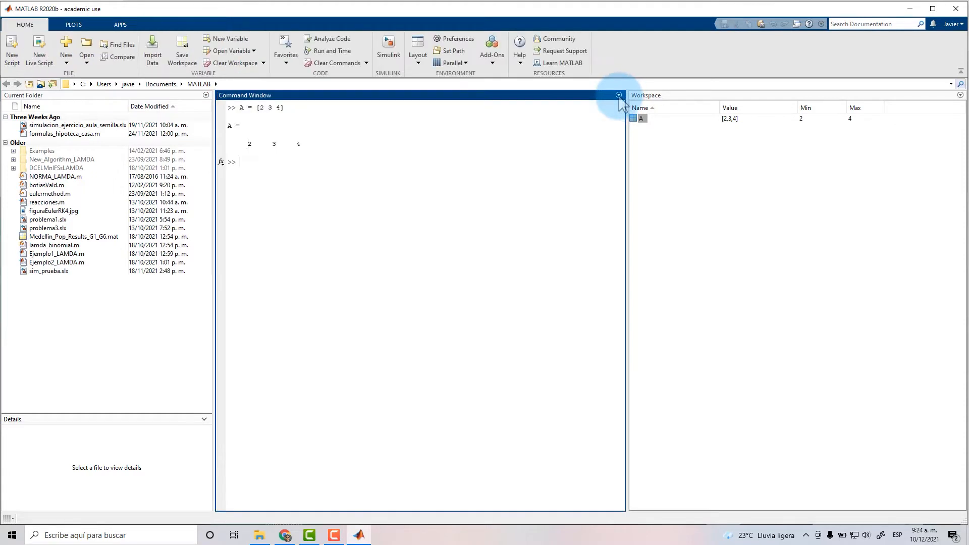
click(761, 165)
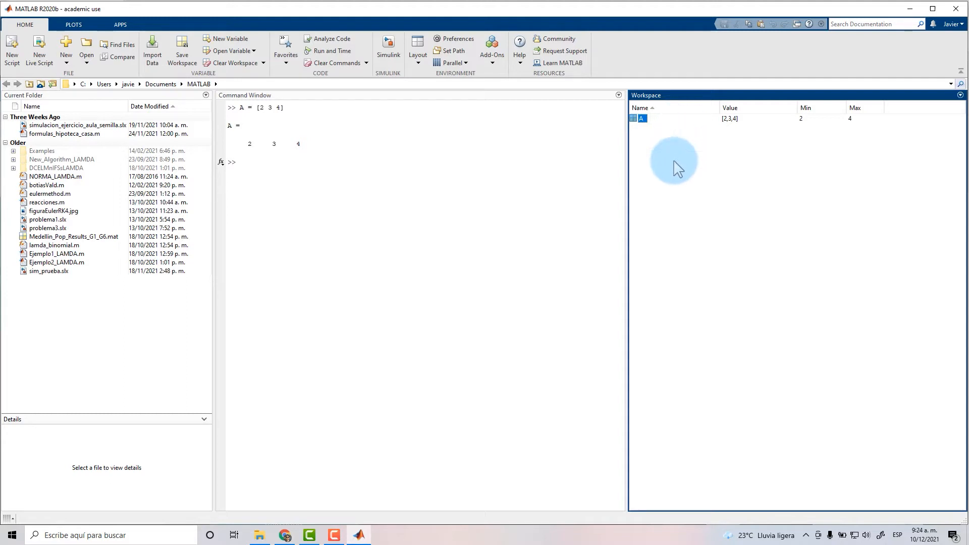
click(652, 162)
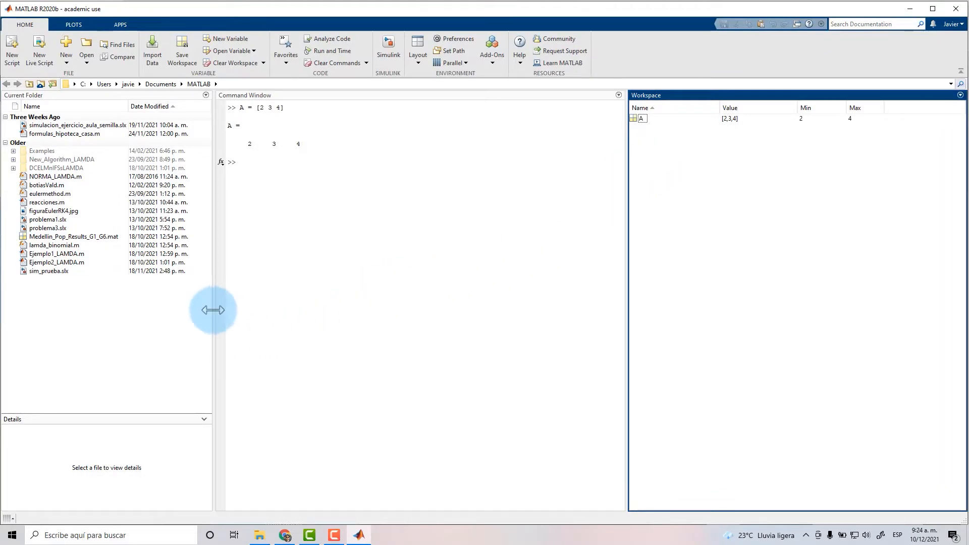
click(256, 165)
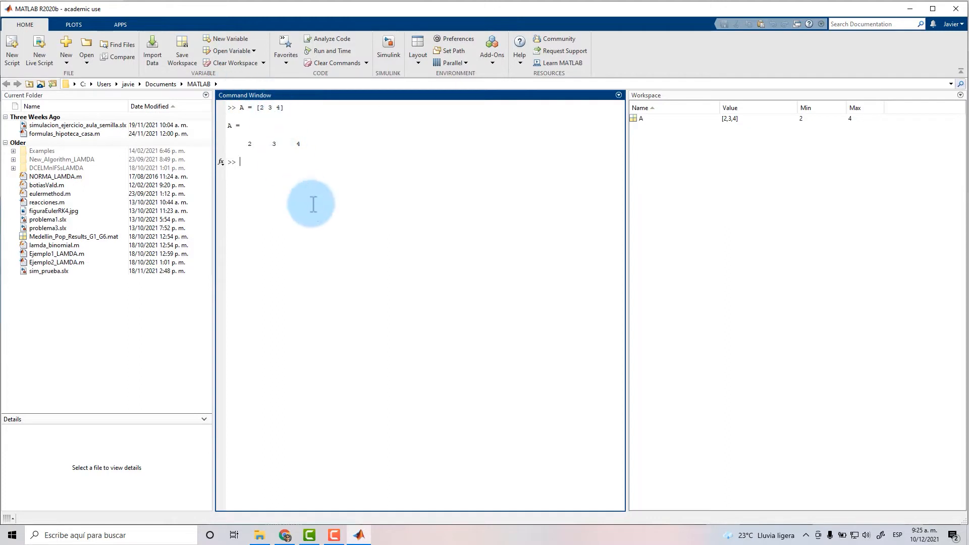
text(lin)
key(BackSpace)
key(BackSpace)
key(BackSpace)
key(BackSpace)
key(BackSpace)
key(BackSpace)
key(BackSpace)
key(BackSpace)
Open the Simulink start page and point out the Blank Model template
click(388, 49)
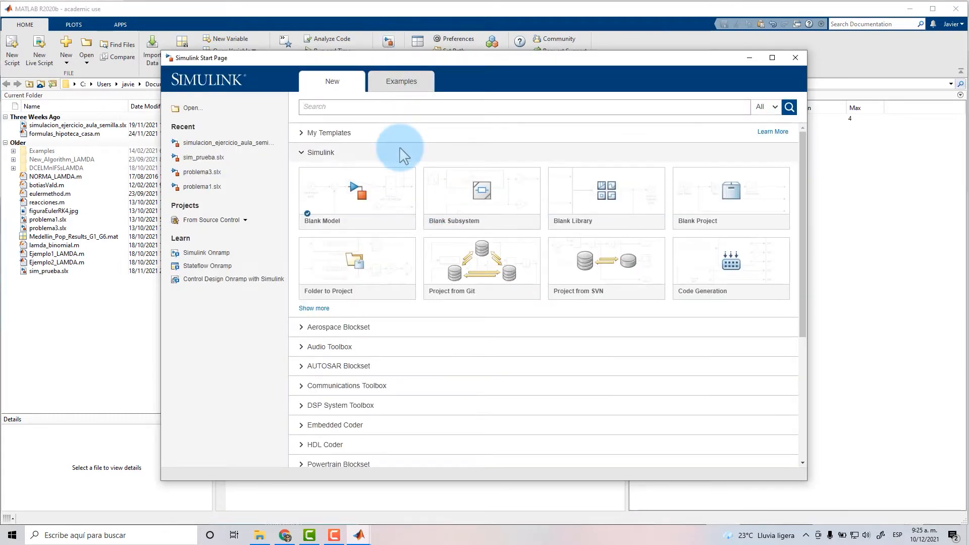
mouse_move(398, 174)
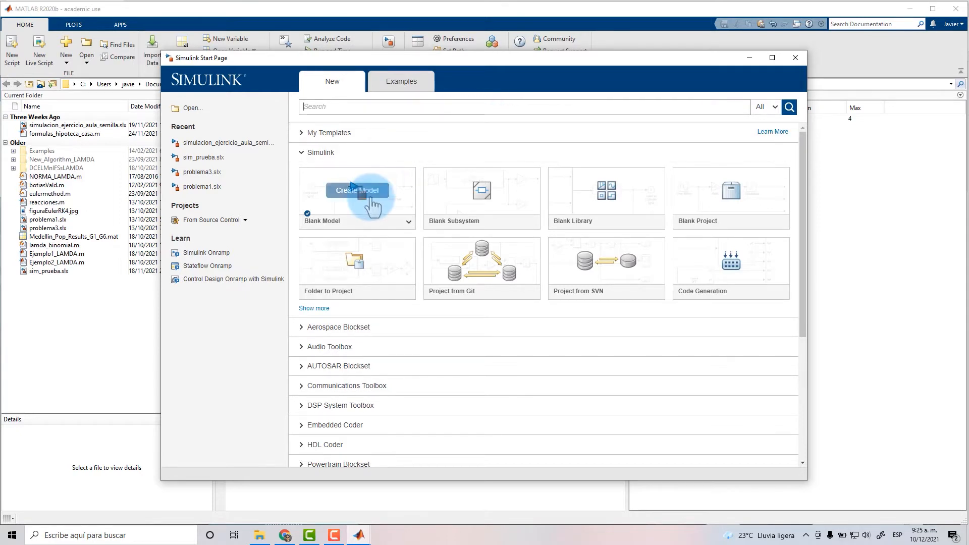
click(370, 199)
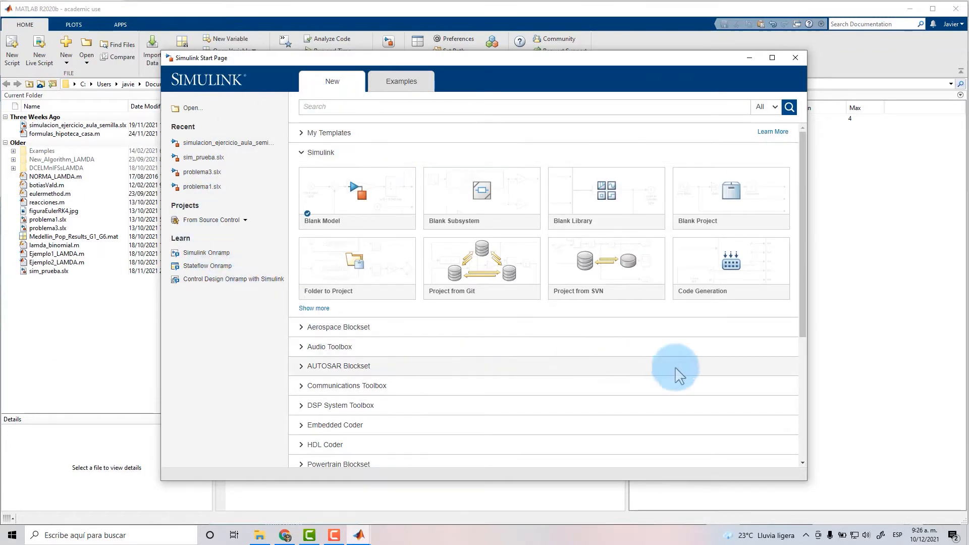
Expand the Aerospace Blockset and Audio Toolbox categories on the Simulink start page to view their model templates
mouse_move(368, 192)
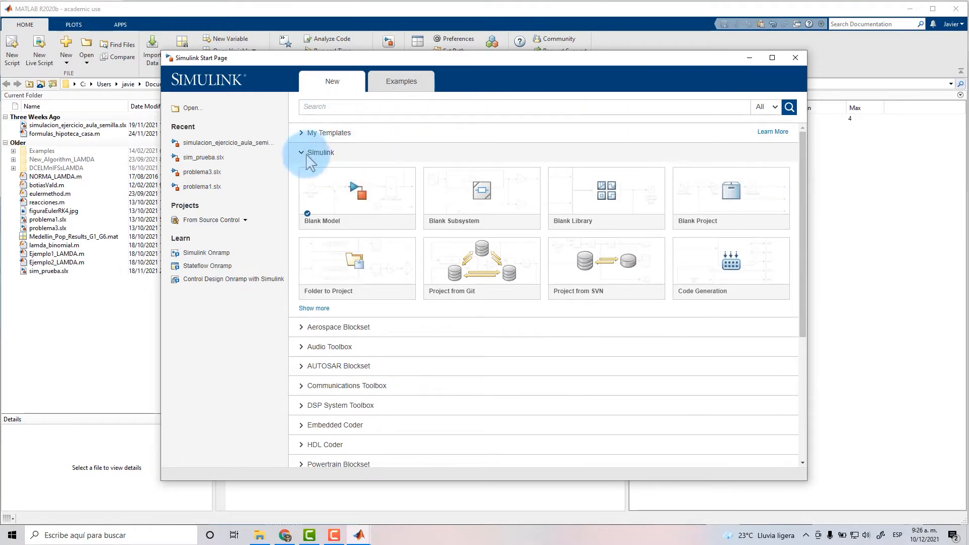
click(361, 195)
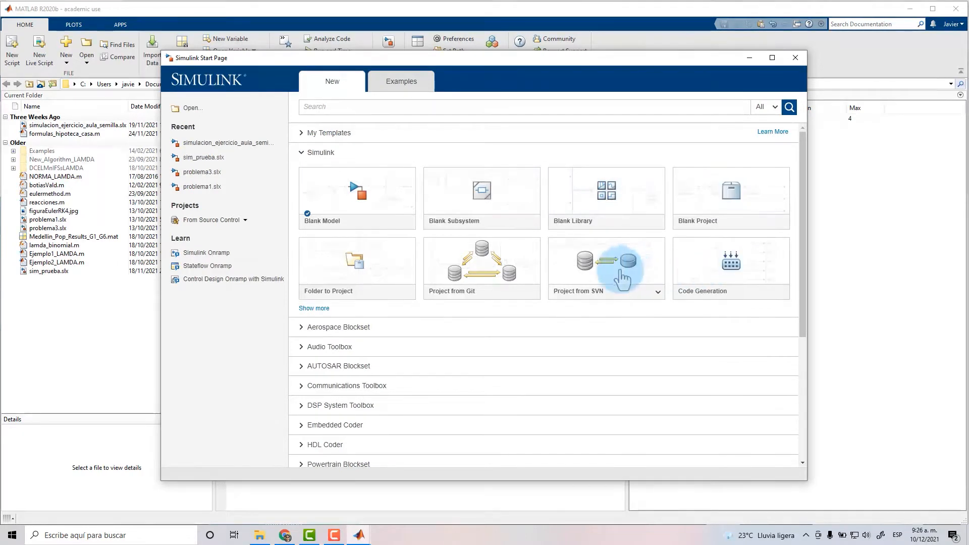
click(309, 328)
scroll(316, 333, down, 2)
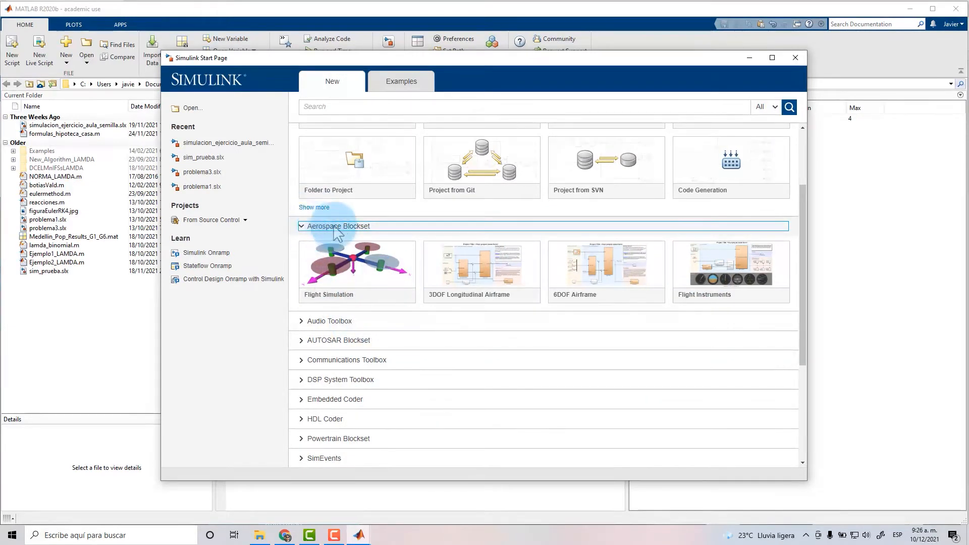
click(313, 323)
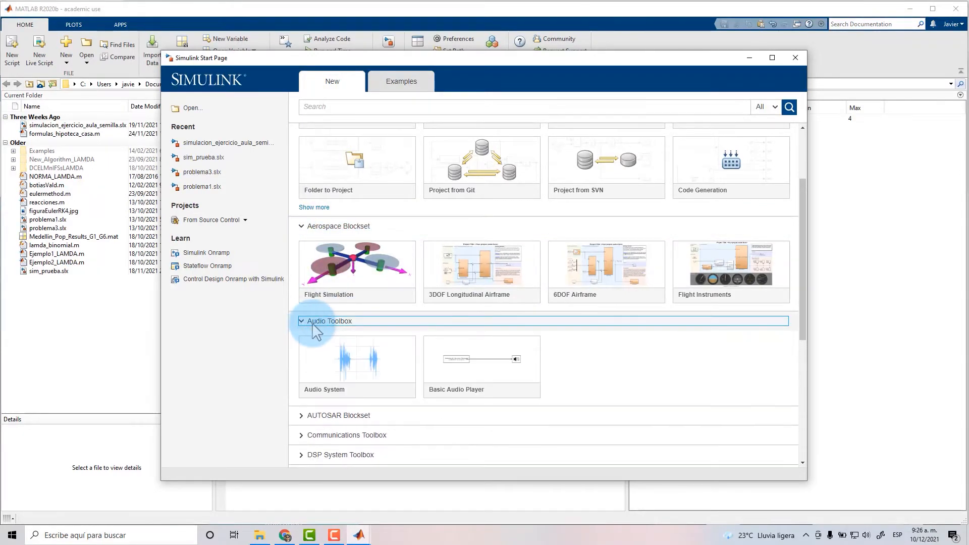
scroll(333, 323, down, 1)
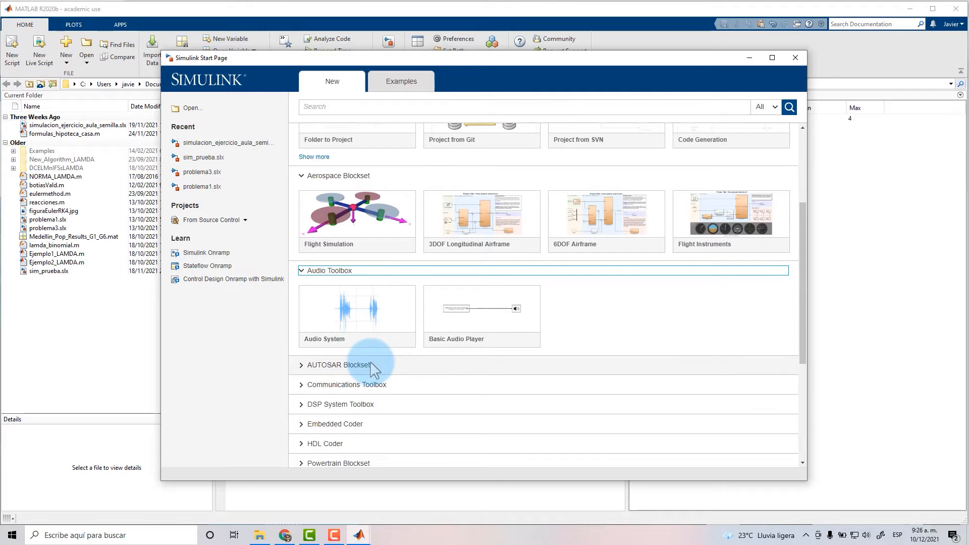
Expand the Communications Toolbox and DSP System Toolbox categories to view their model templates
scroll(370, 361, down, 3)
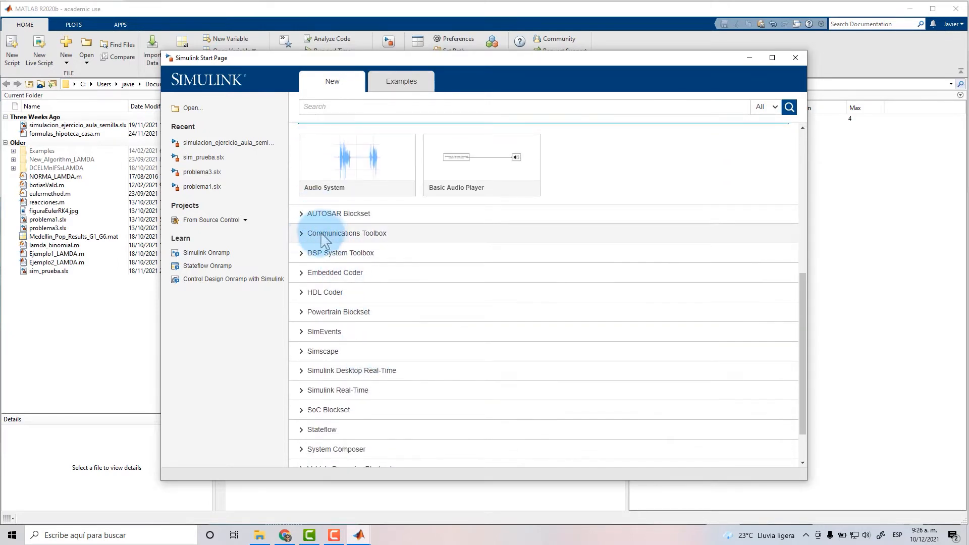
click(308, 236)
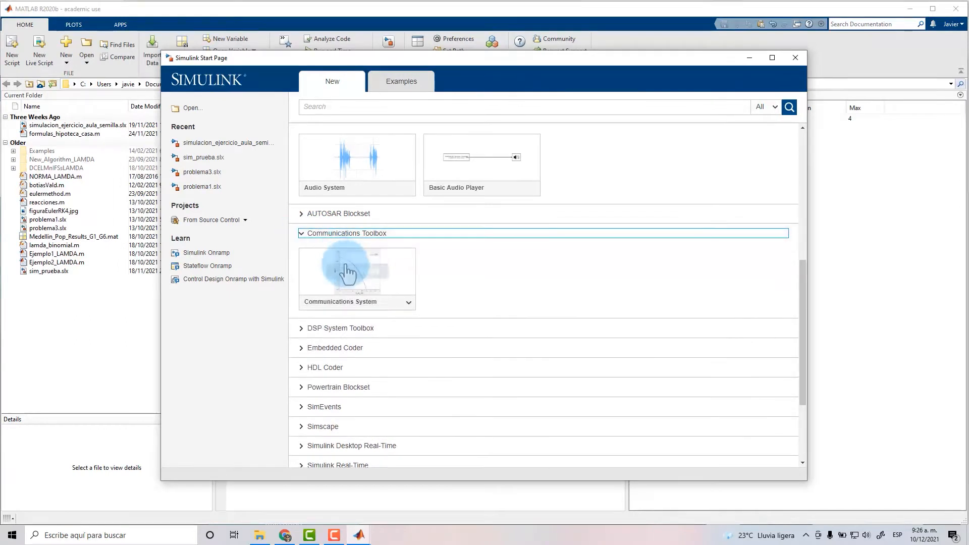
scroll(393, 298, down, 1)
scroll(389, 292, down, 1)
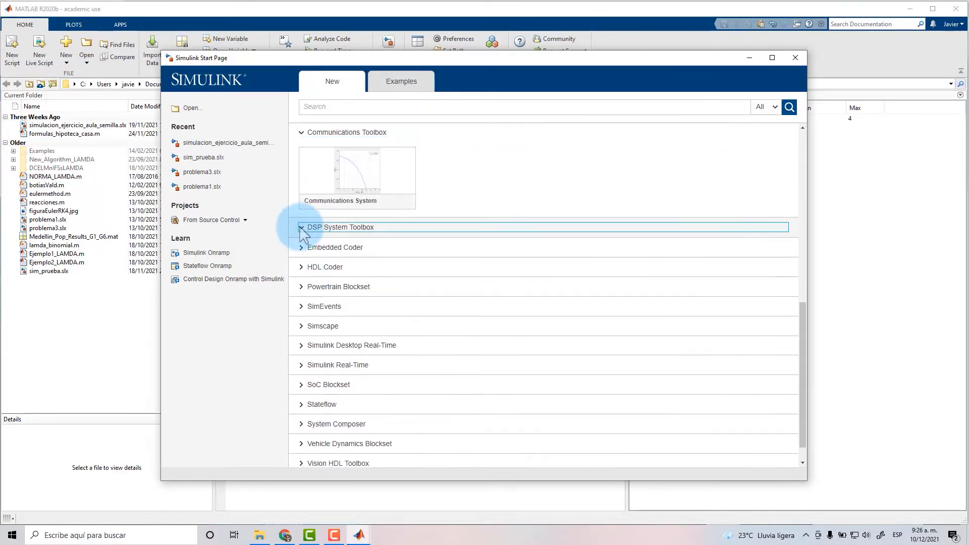
click(313, 227)
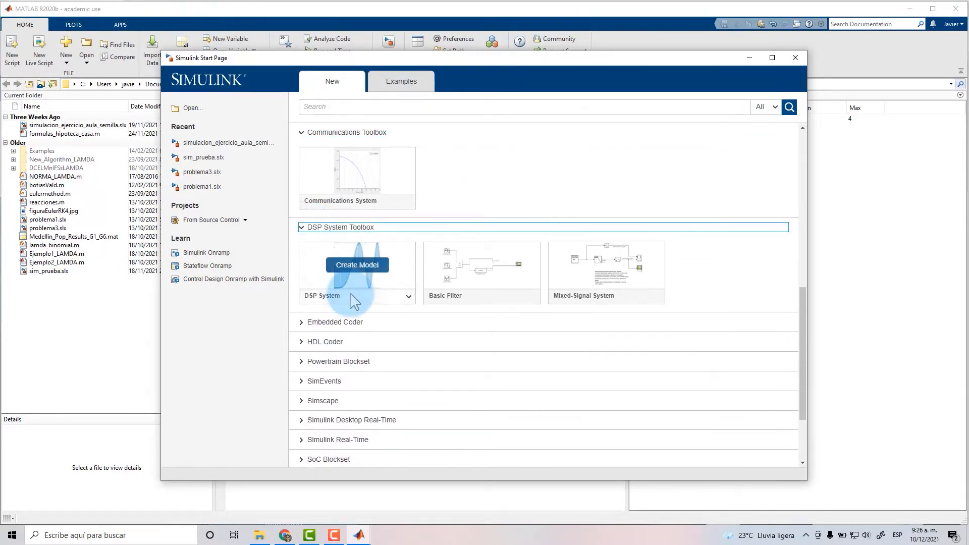
click(370, 268)
Expand the Embedded Coder and HDL Coder templates, look through the remaining template categories, and return to the start of the list
scroll(386, 270, down, 2)
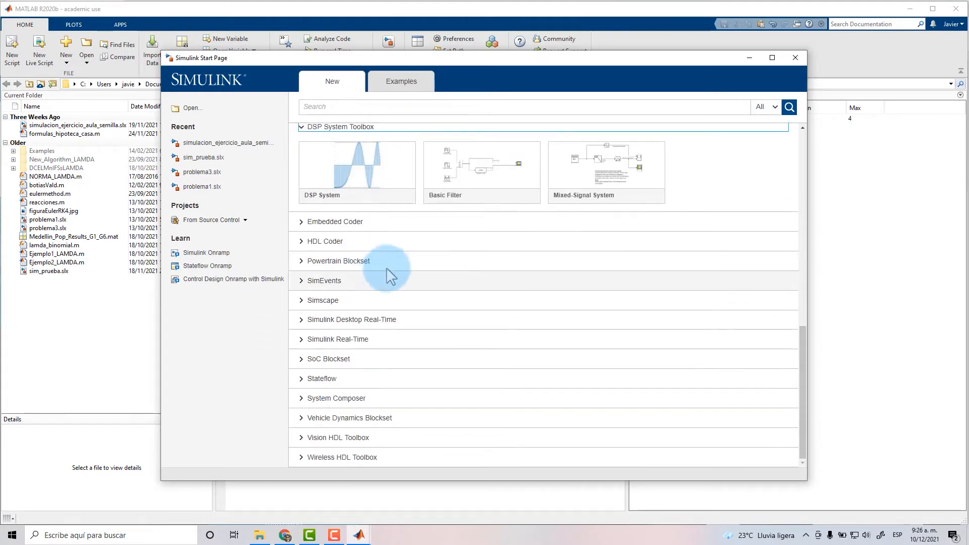
click(311, 222)
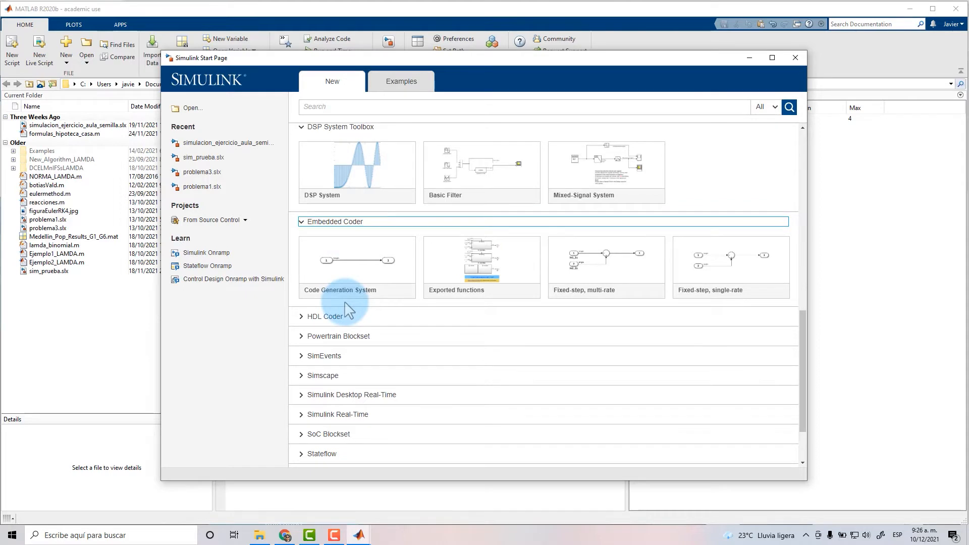
scroll(345, 300, down, 2)
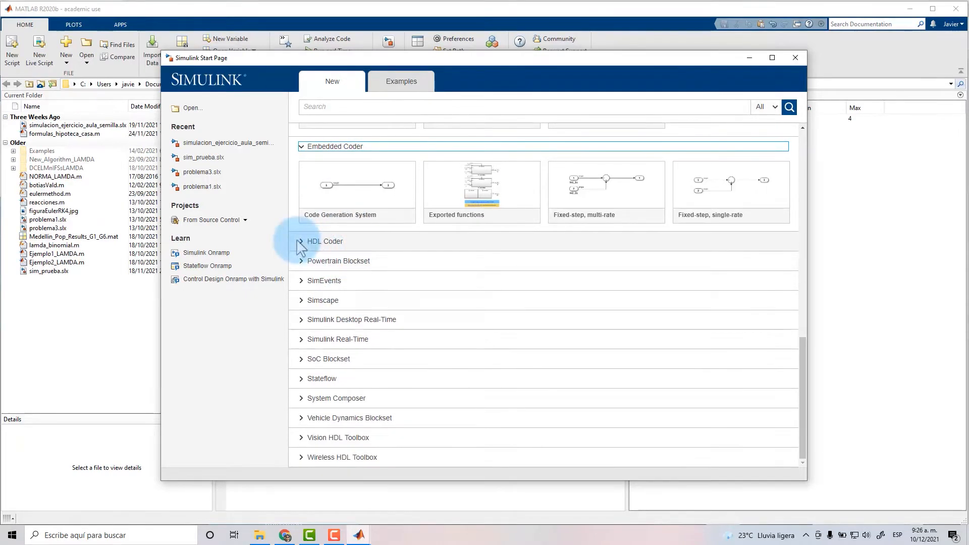
click(299, 244)
scroll(331, 315, down, 2)
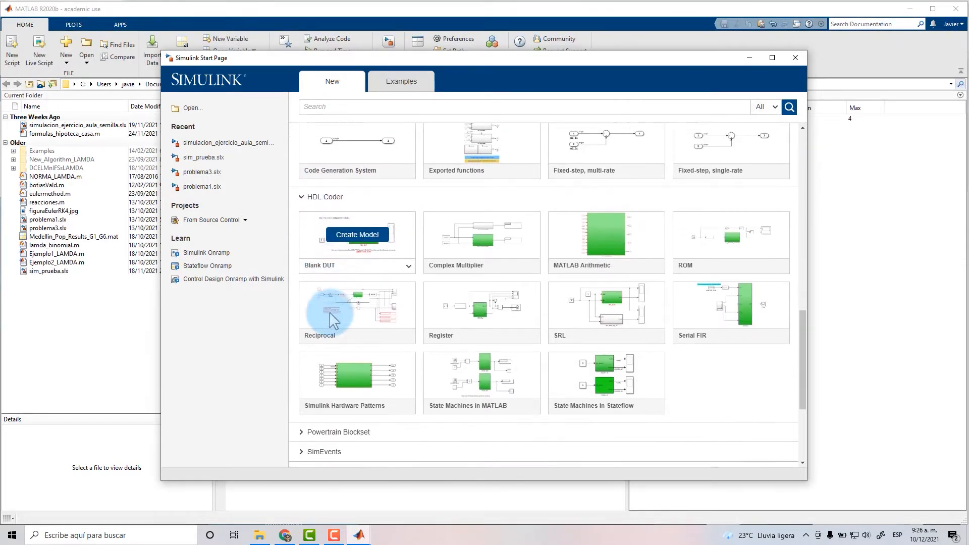
scroll(393, 353, down, 3)
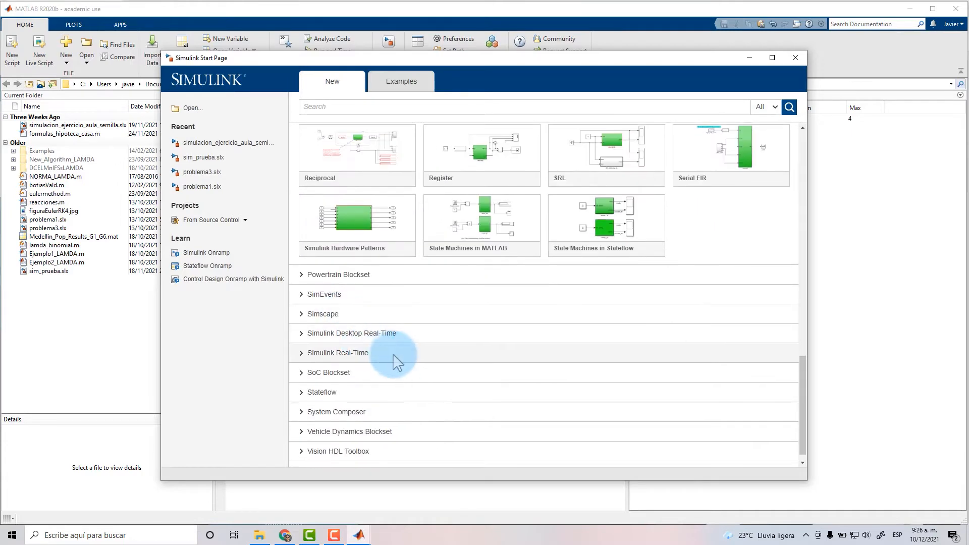
scroll(373, 308, down, 1)
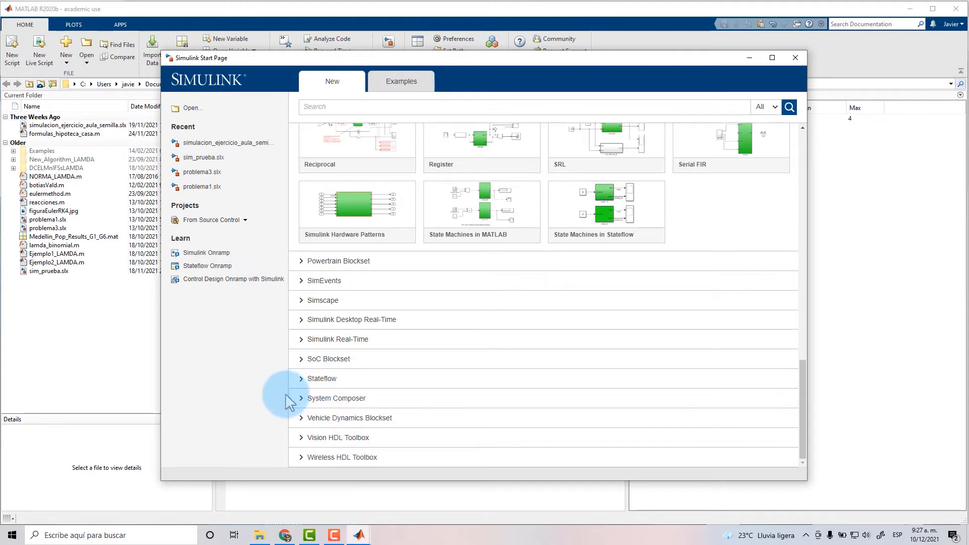
scroll(372, 403, up, 8)
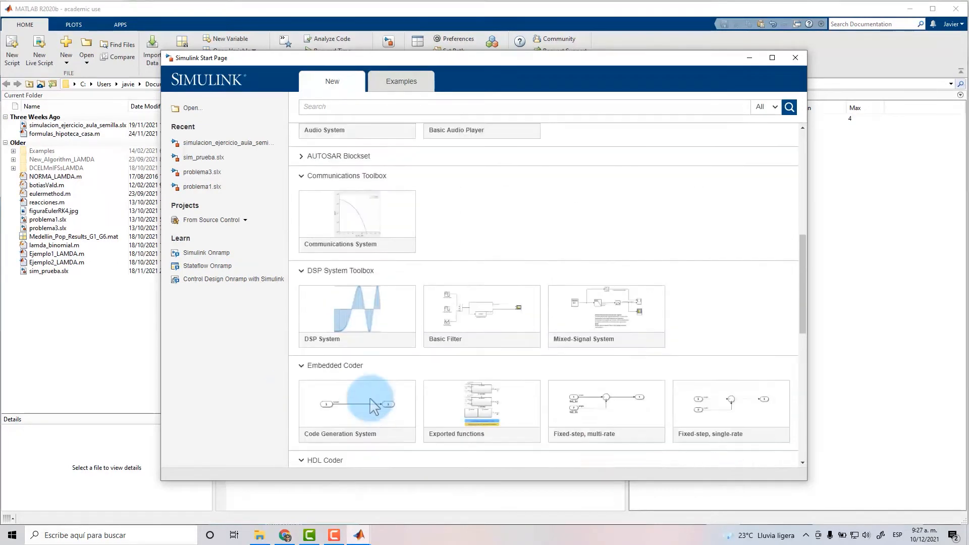
scroll(373, 404, up, 5)
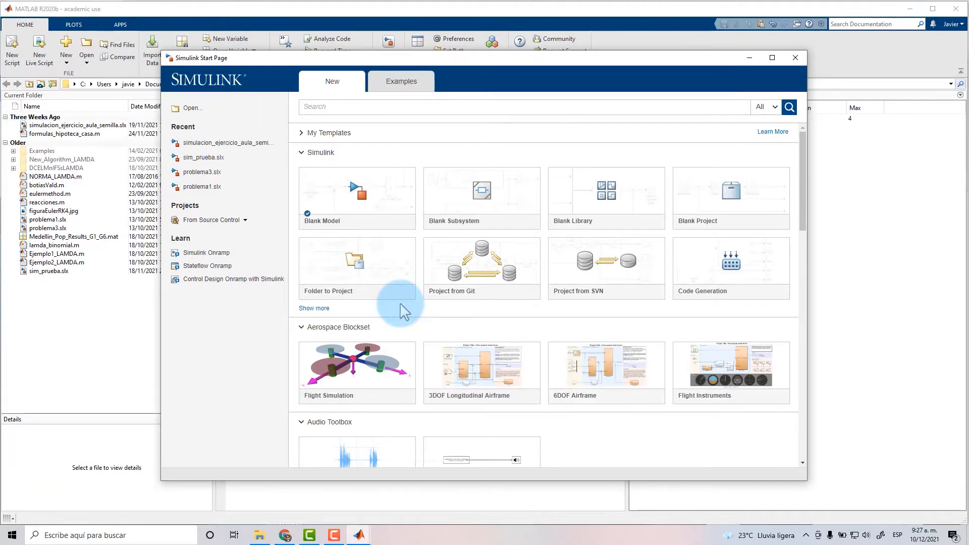
Show the featured Simulink examples and look through their toolbox categories from beginning to end and back
click(402, 85)
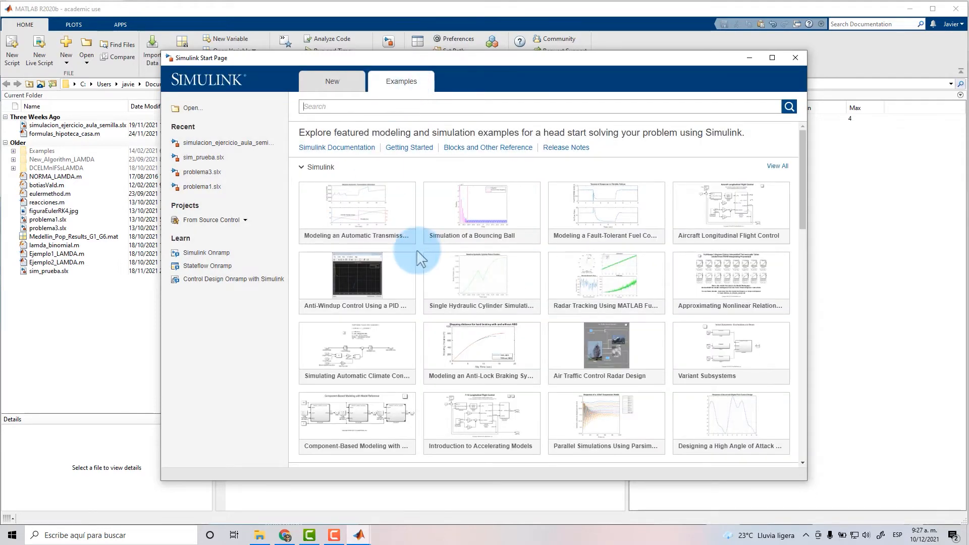
mouse_move(413, 240)
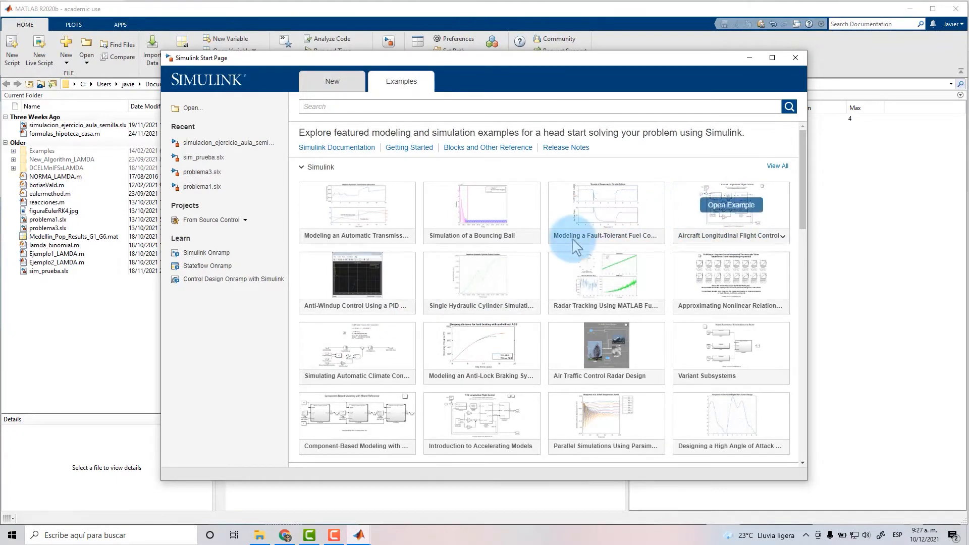
scroll(519, 303, down, 1)
scroll(575, 327, down, 7)
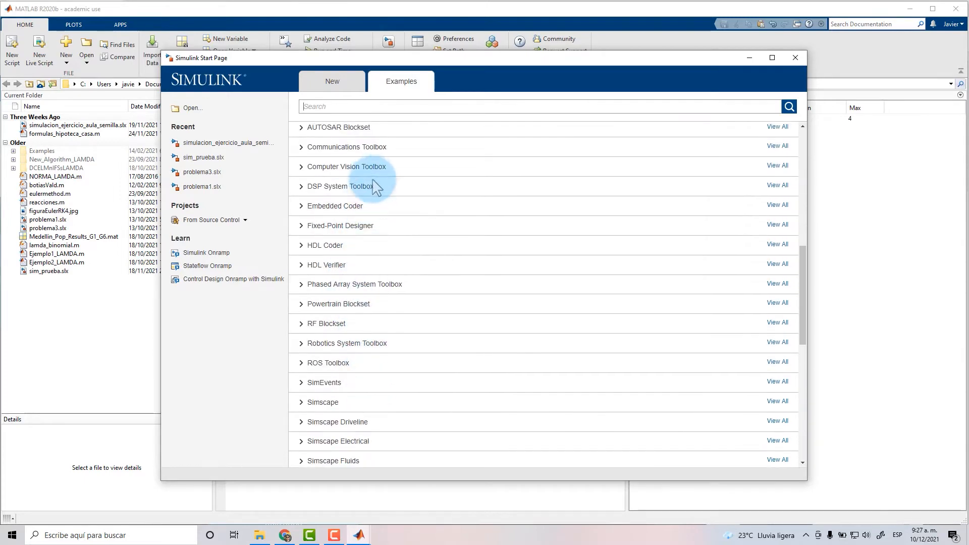
scroll(371, 184, down, 6)
scroll(372, 190, down, 2)
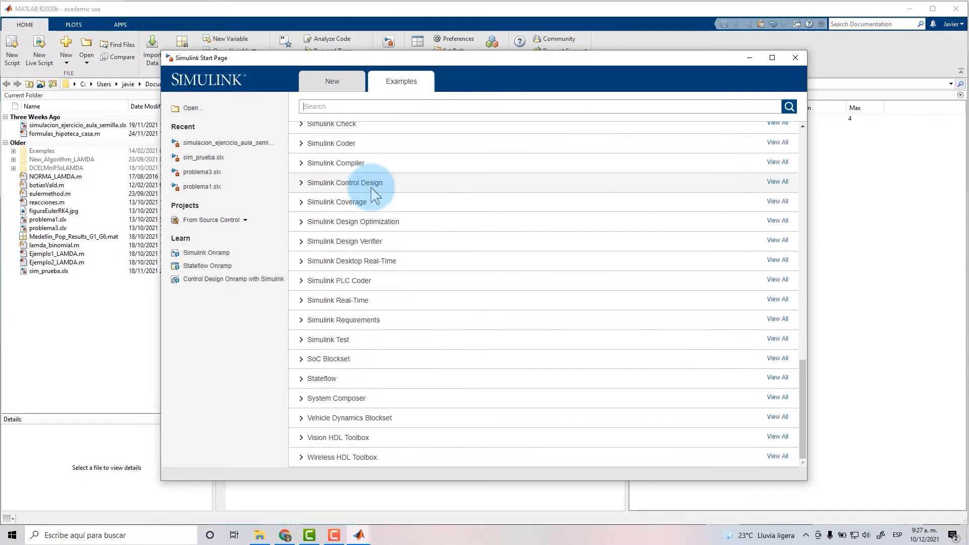
scroll(374, 262, up, 15)
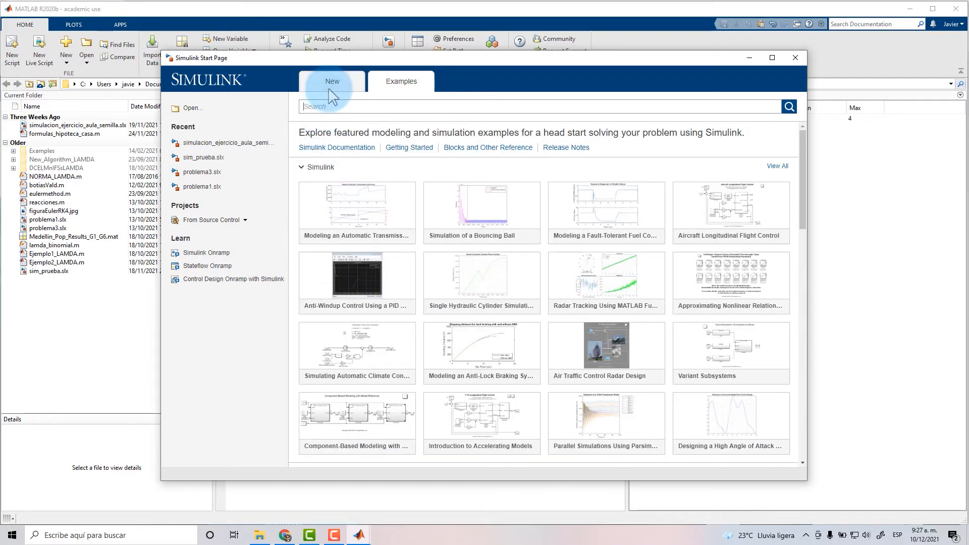
Return to the new-model templates and create a model from the Blank Model template
click(331, 86)
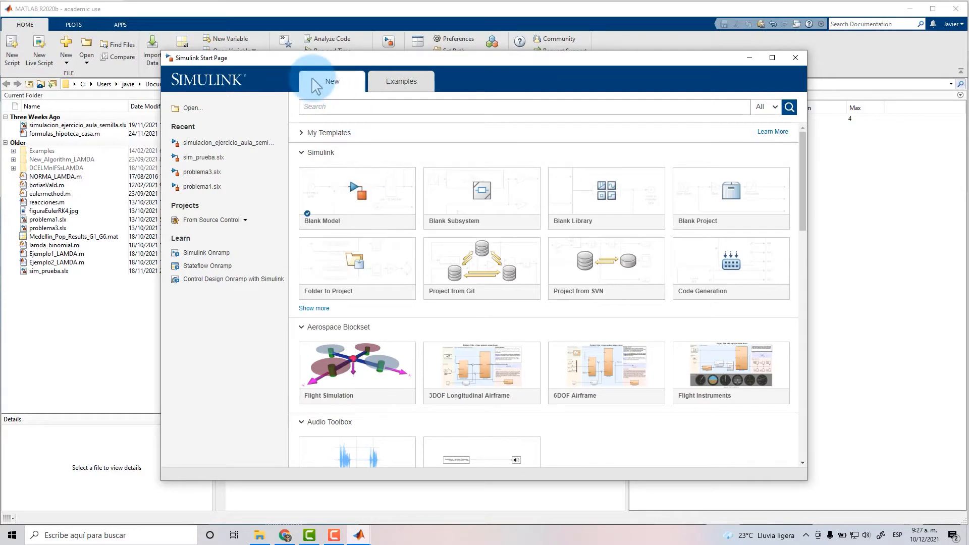
click(358, 111)
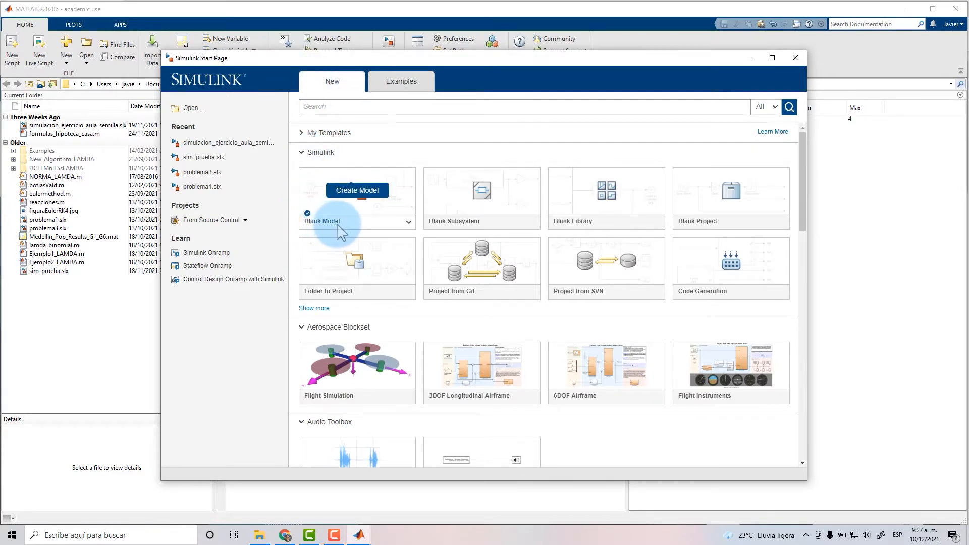
click(358, 194)
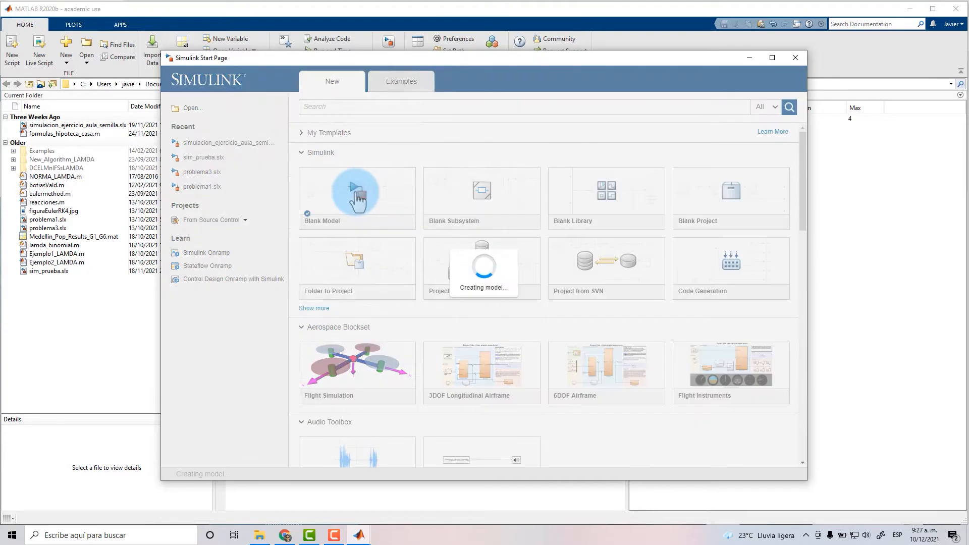
Move the untitled model window toward the middle of the screen and enlarge it for more canvas space
click(187, 16)
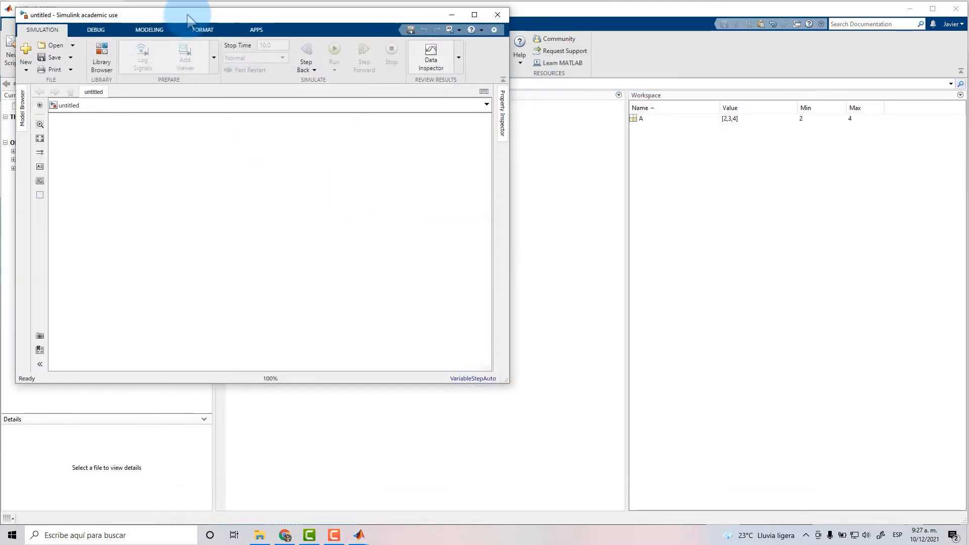
drag(186, 17, 361, 53)
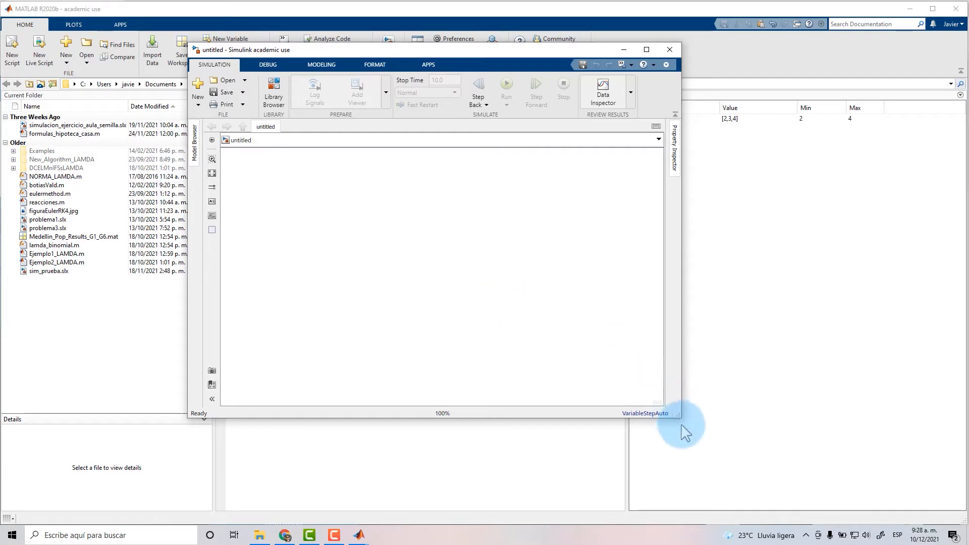
drag(679, 416, 888, 500)
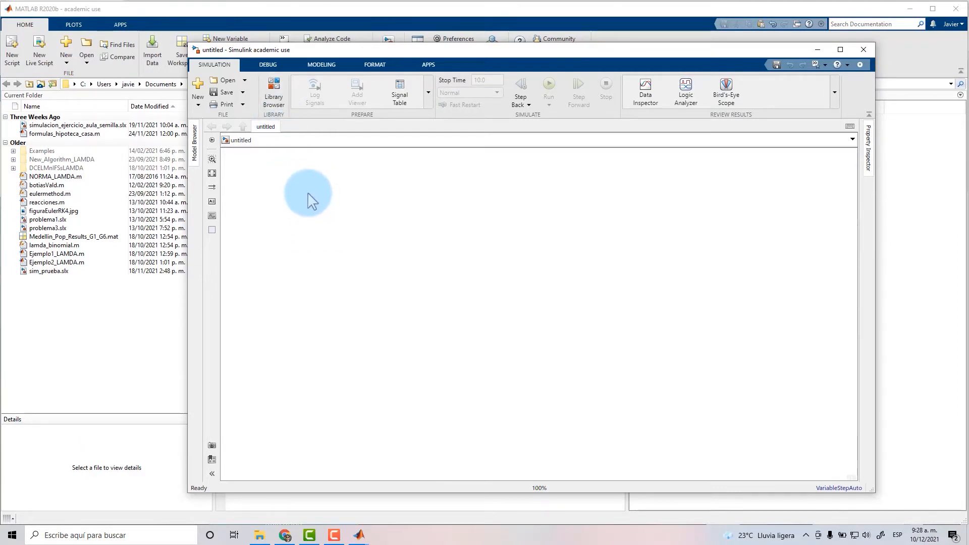
Open the Simulink Library Browser from the untitled model and reposition its window over the empty canvas
click(275, 103)
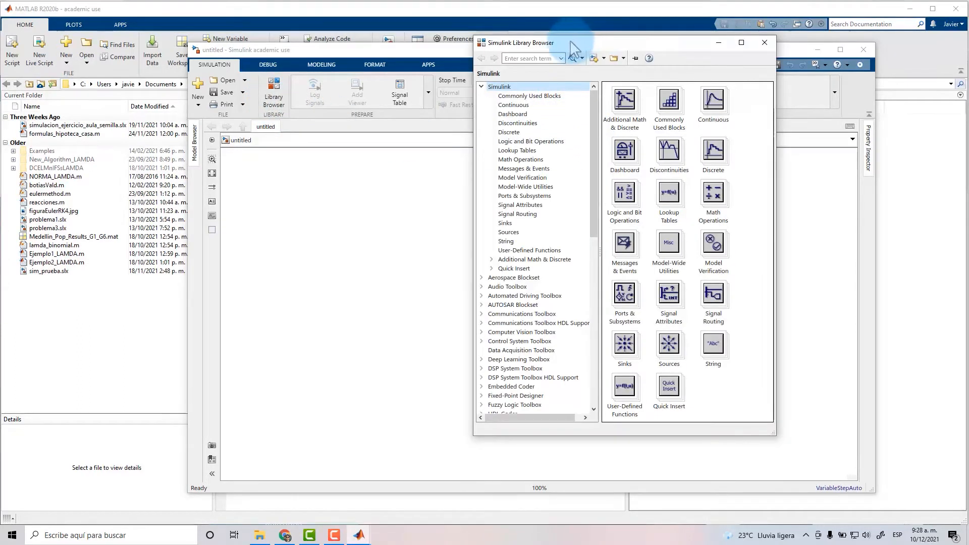
drag(575, 44, 514, 54)
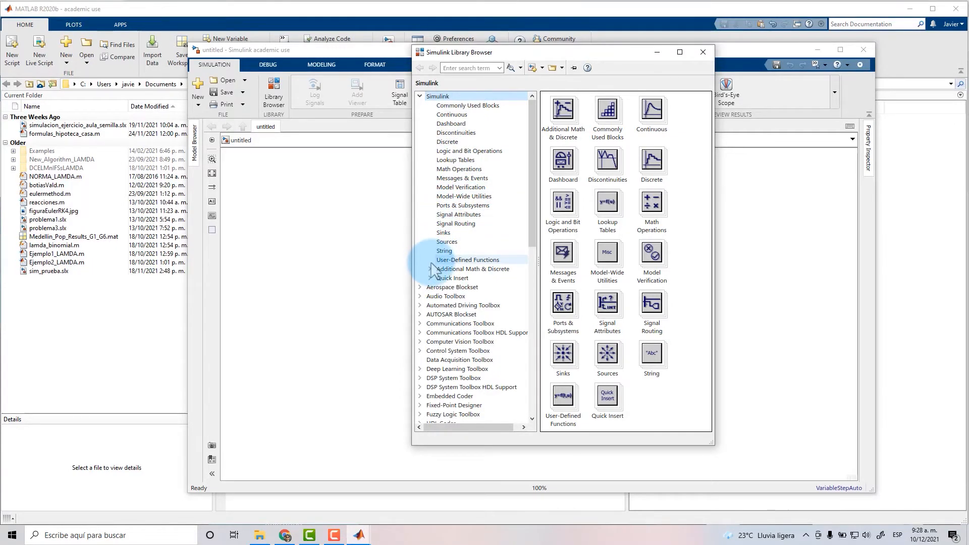
Look through the Library Browser's block libraries down to Recently Used, and return to the main Simulink library
scroll(433, 268, down, 3)
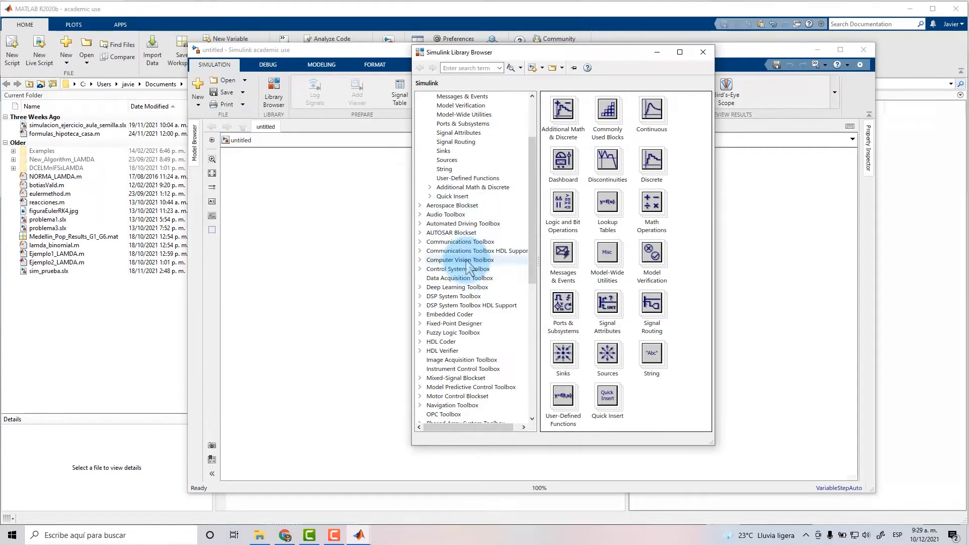
drag(531, 232, 499, 287)
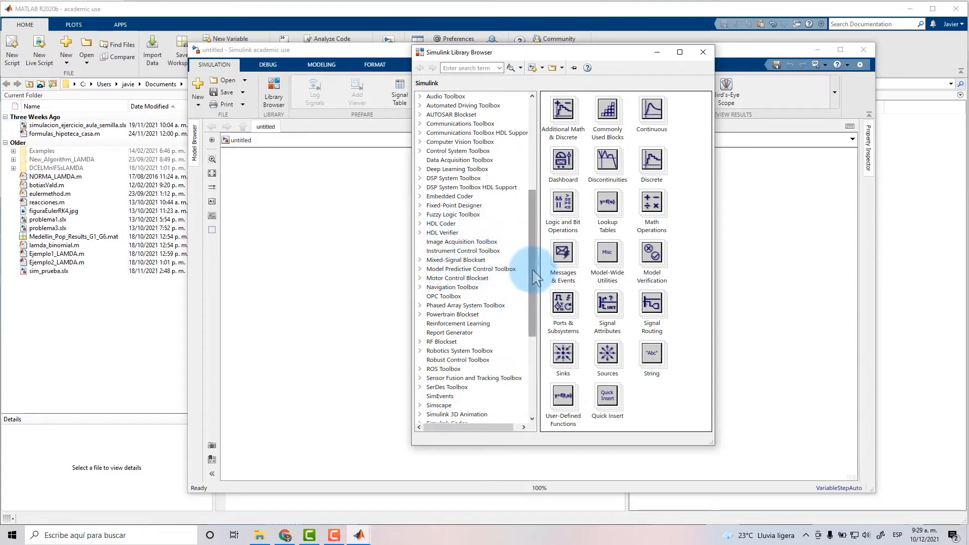
drag(534, 275, 532, 324)
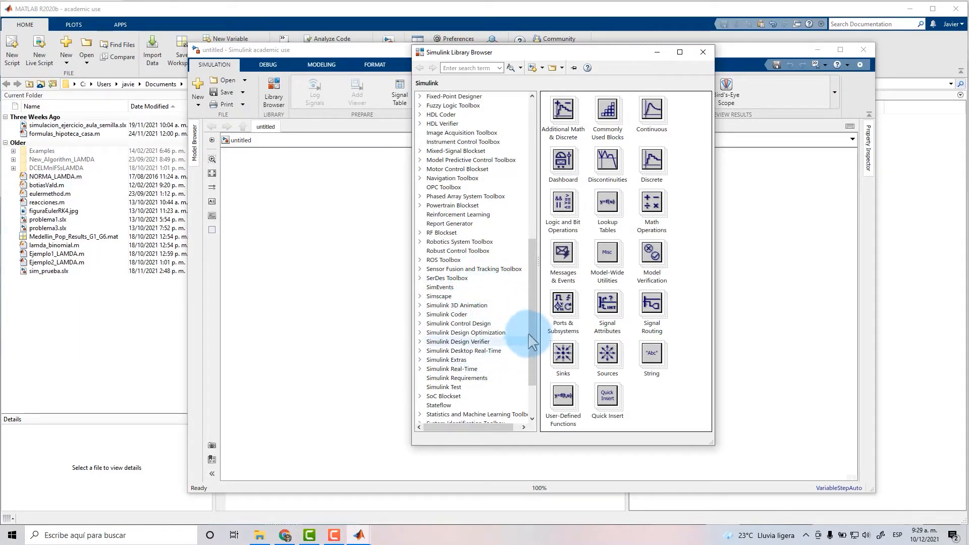
drag(532, 334, 531, 378)
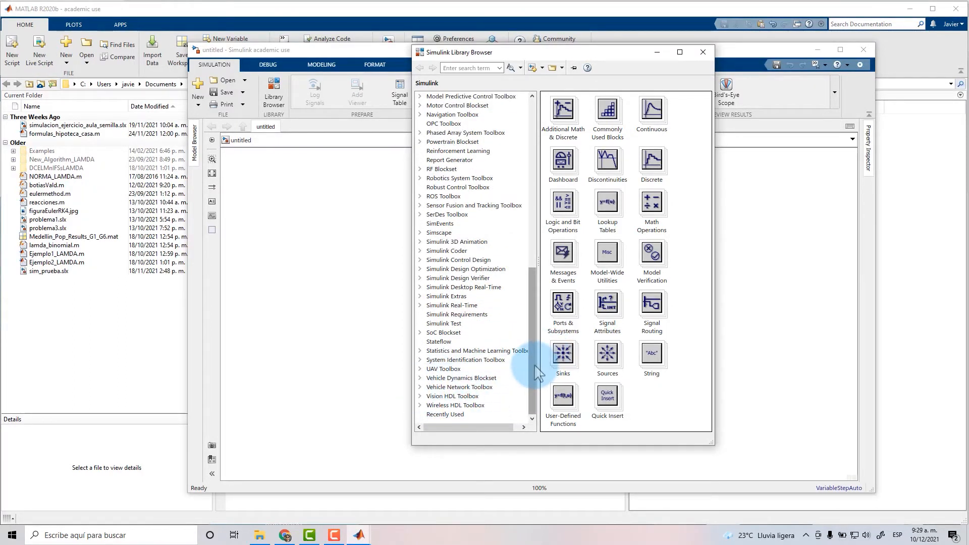
drag(533, 365, 503, 178)
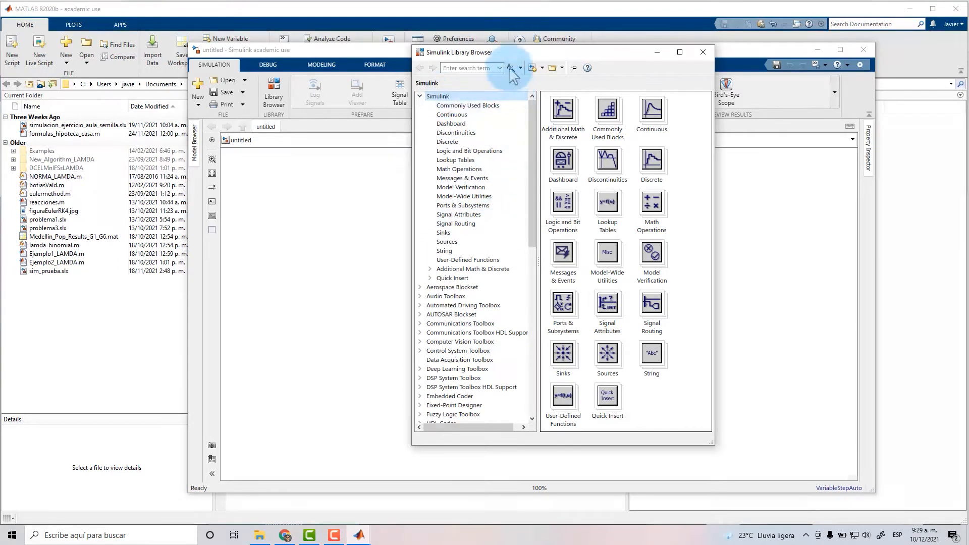
Open the Sinks library in the Library Browser and look over its Display, To File and To Workspace blocks
drag(515, 53, 558, 81)
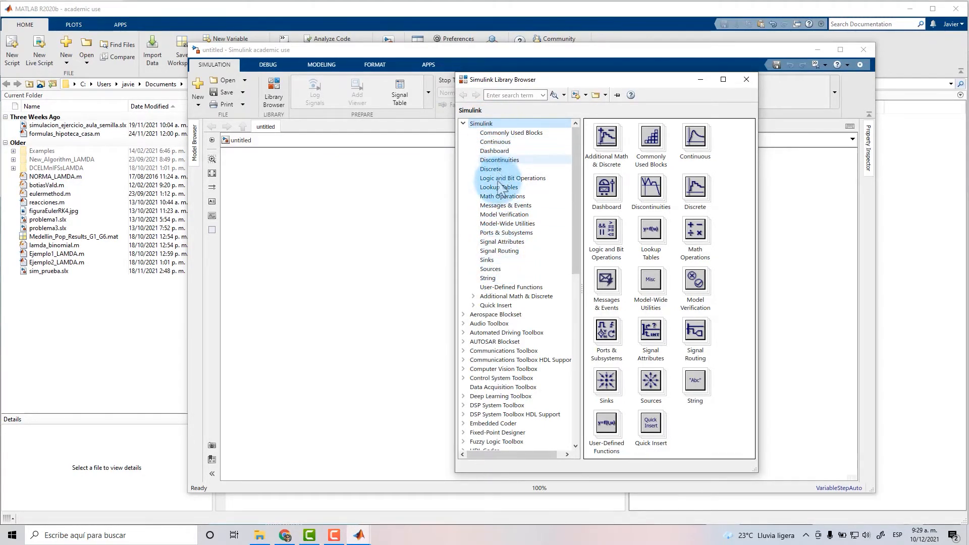
click(492, 260)
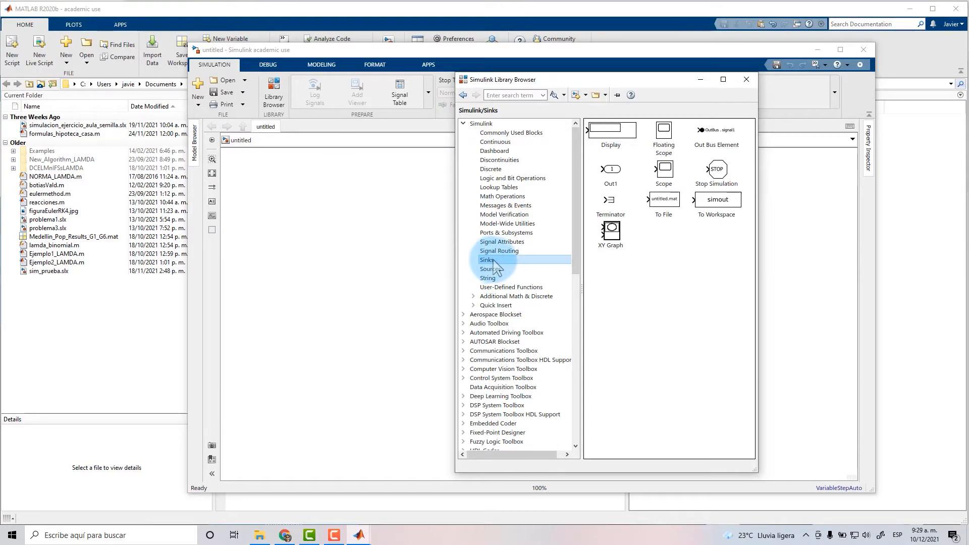
click(614, 139)
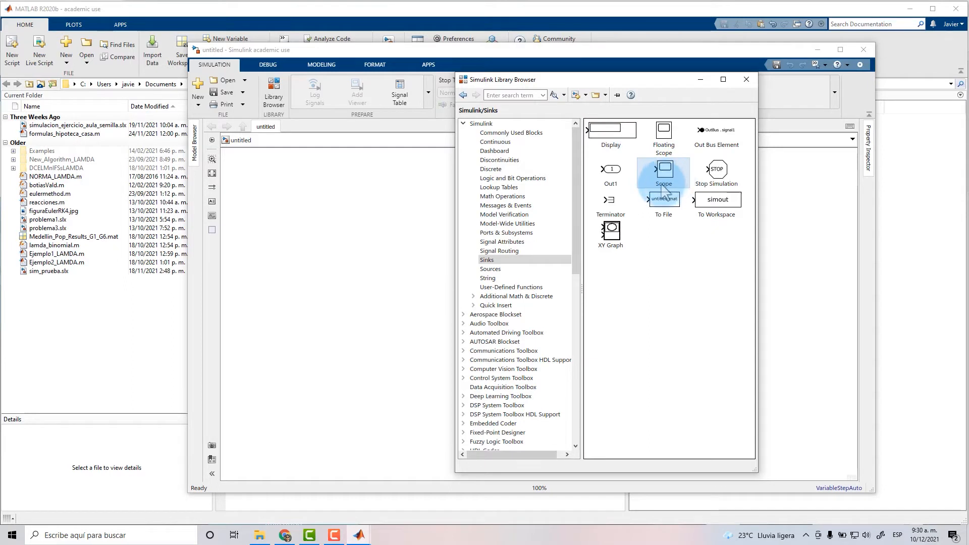
click(665, 204)
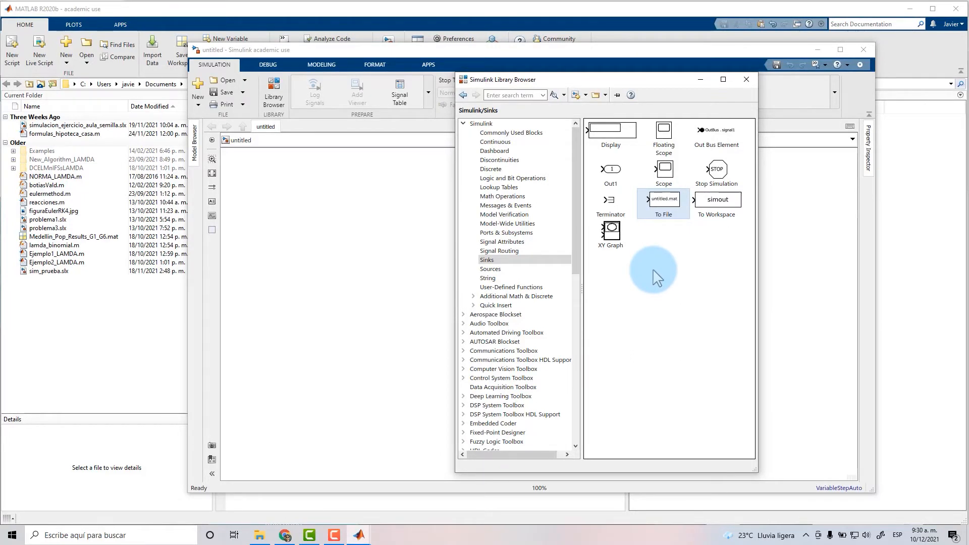
click(724, 246)
click(716, 202)
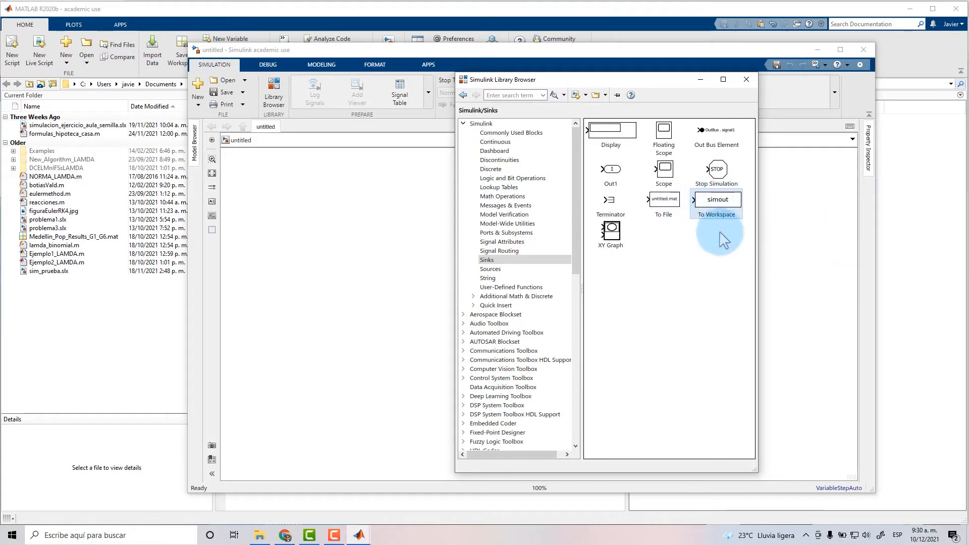
click(672, 253)
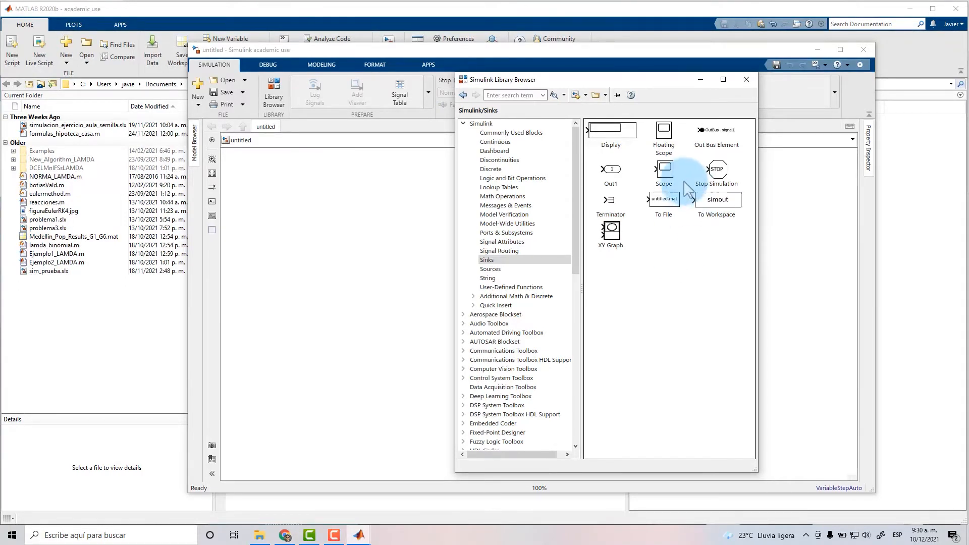
Add a Scope block from the Sinks library to the upper part of the untitled model's canvas
click(666, 174)
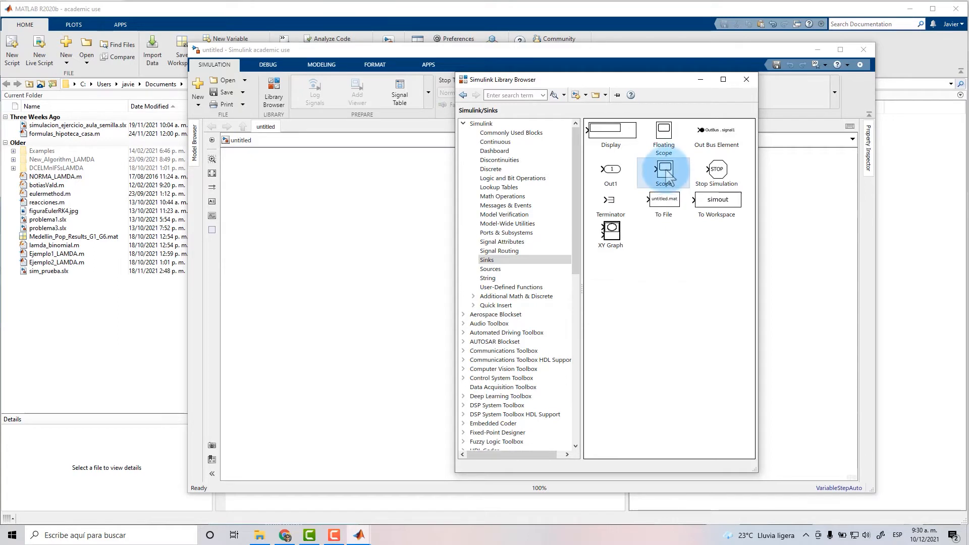
drag(666, 174, 638, 245)
click(484, 237)
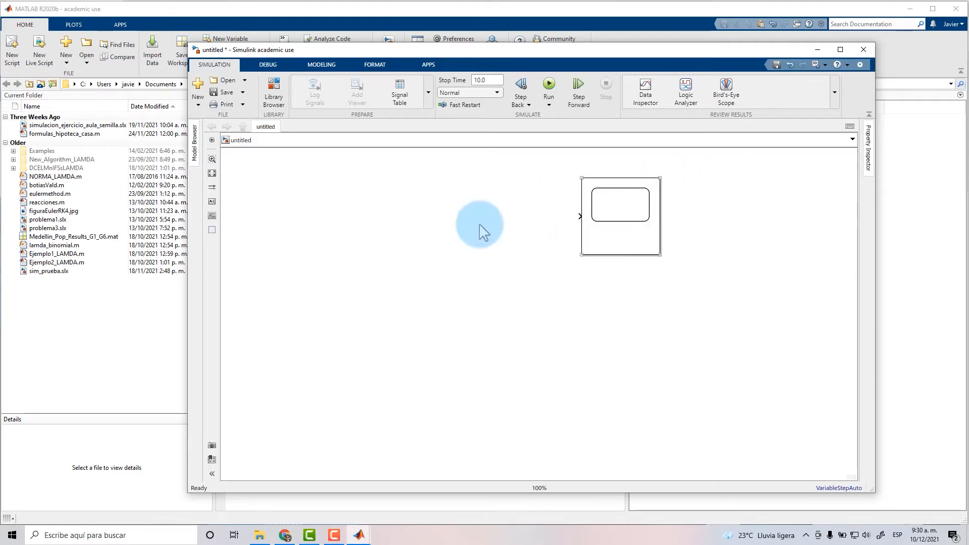
click(616, 250)
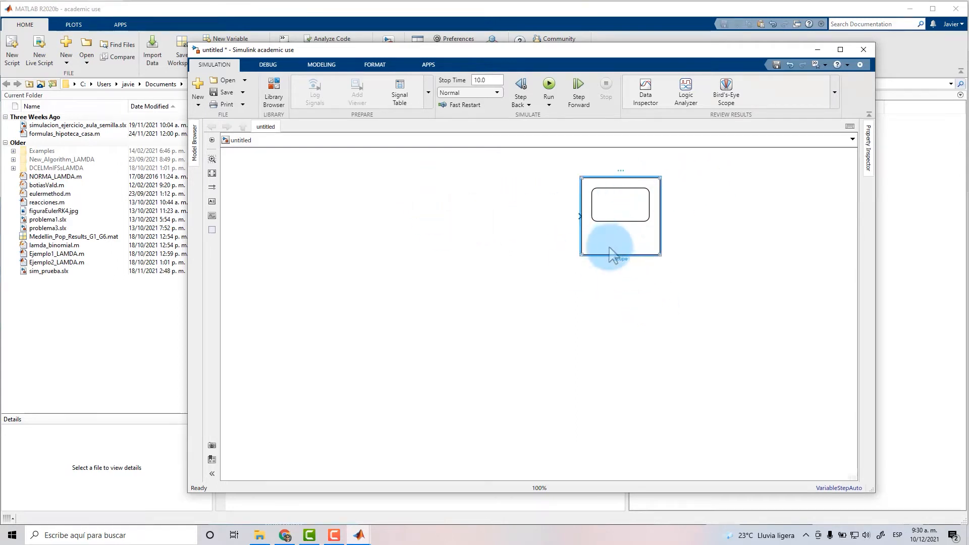
click(566, 317)
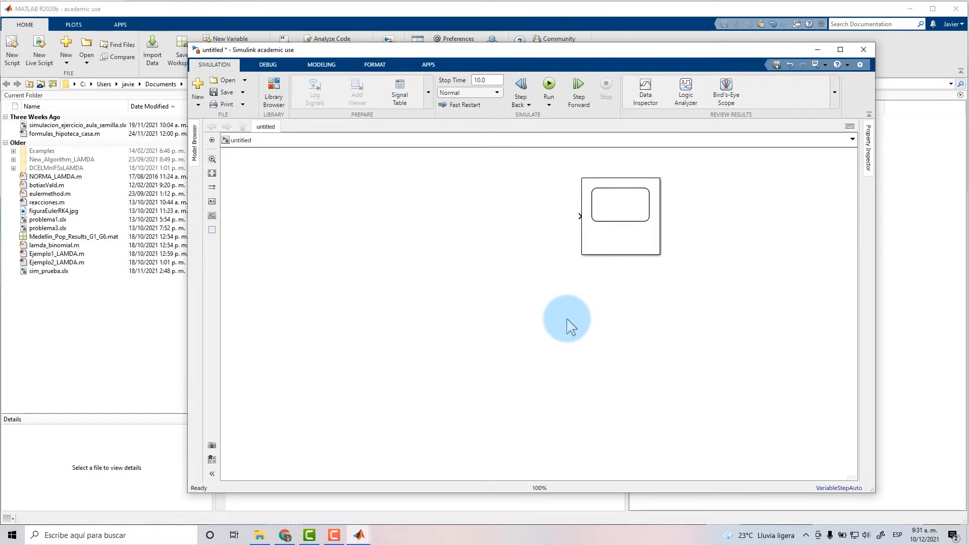
Reopen the Library Browser, find the Sine Wave block in the Sources library, and place it beside the Scope on its input side
click(273, 101)
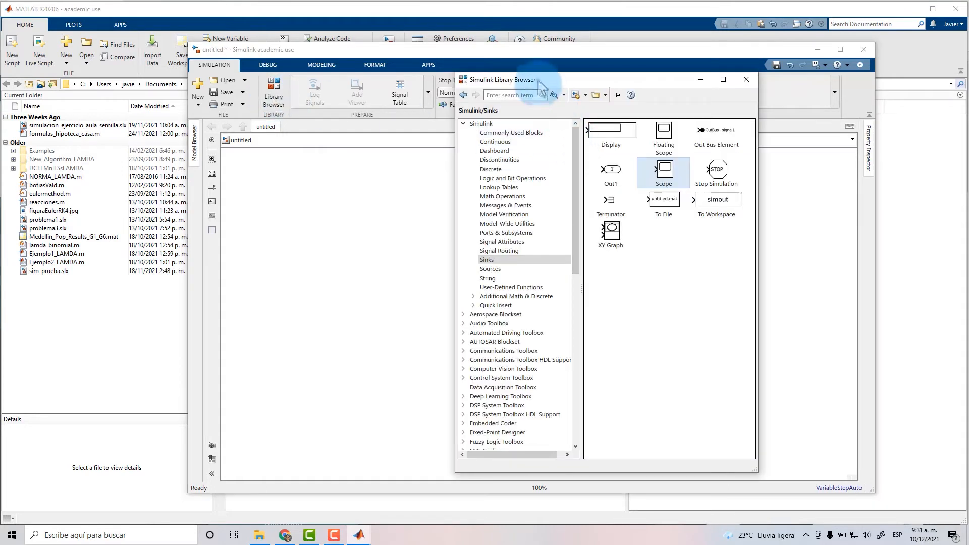
drag(541, 89, 435, 90)
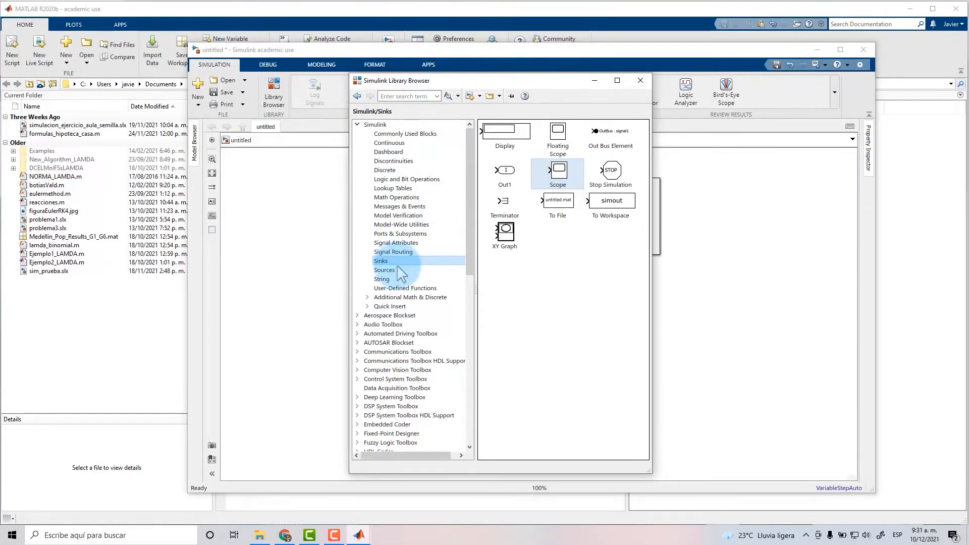
click(382, 271)
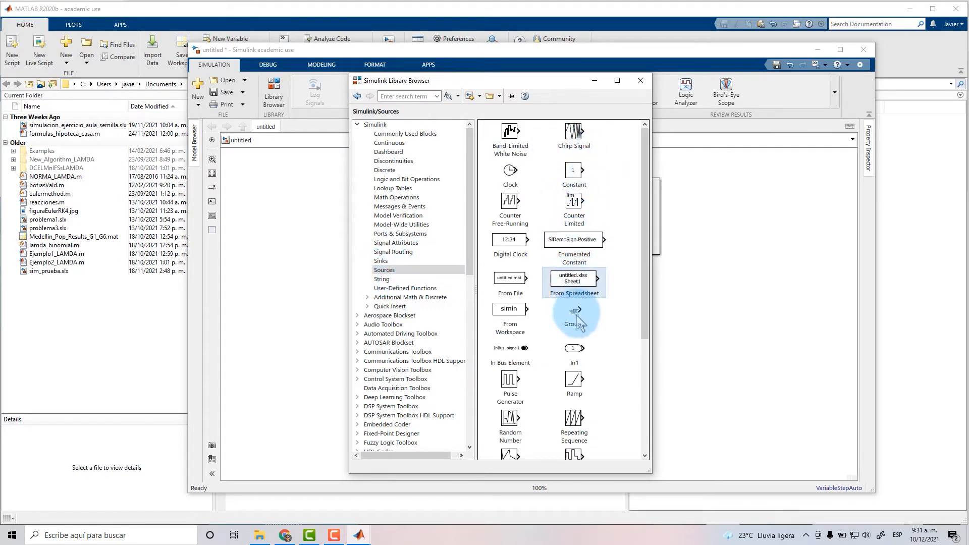
scroll(575, 348, down, 5)
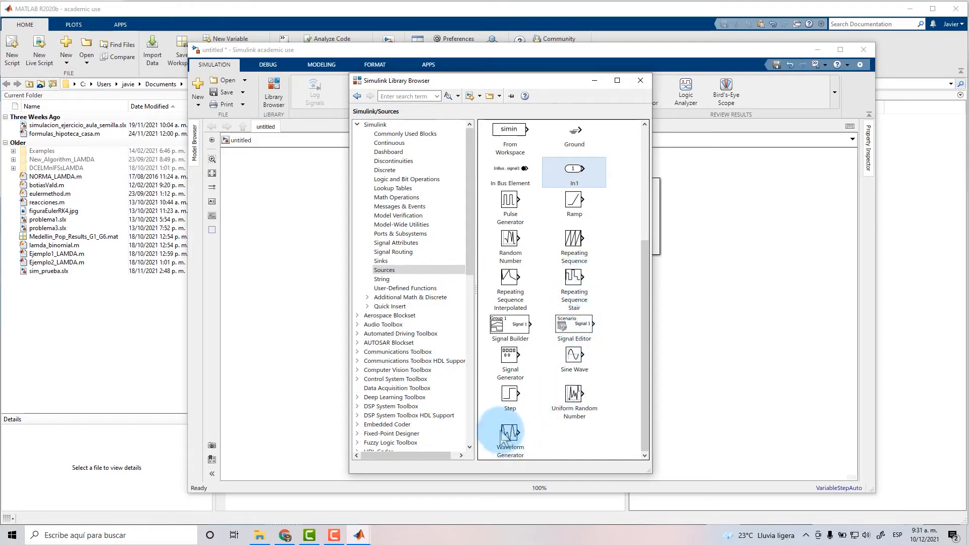
scroll(602, 353, up, 5)
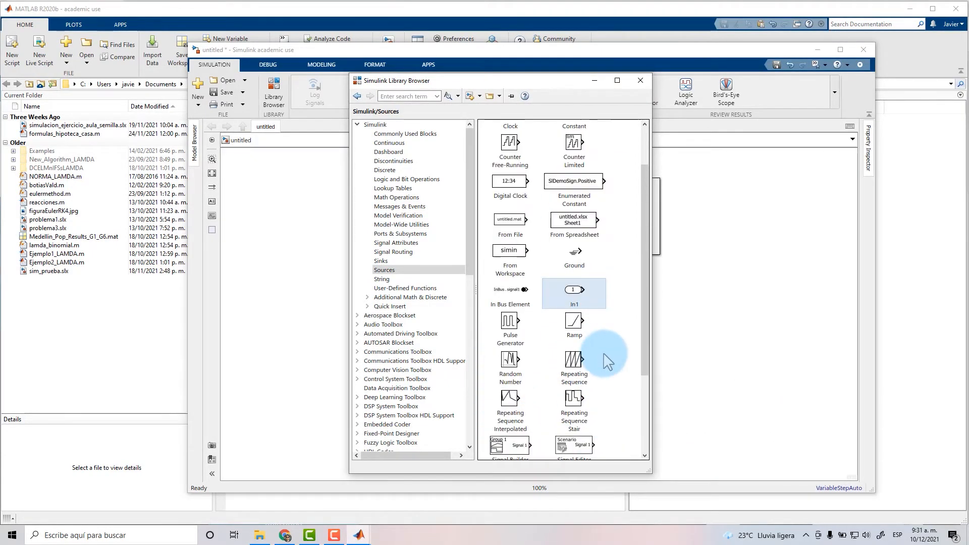
scroll(603, 352, down, 5)
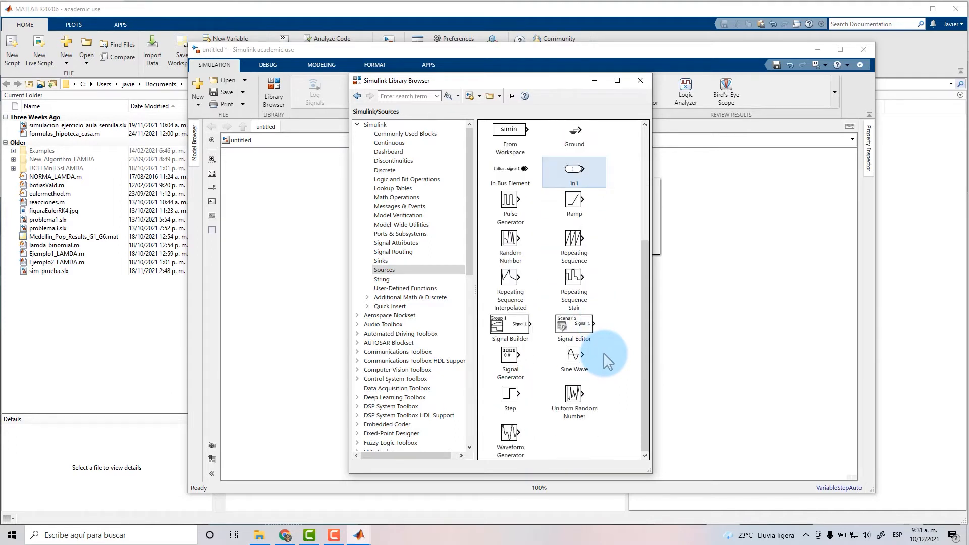
click(573, 356)
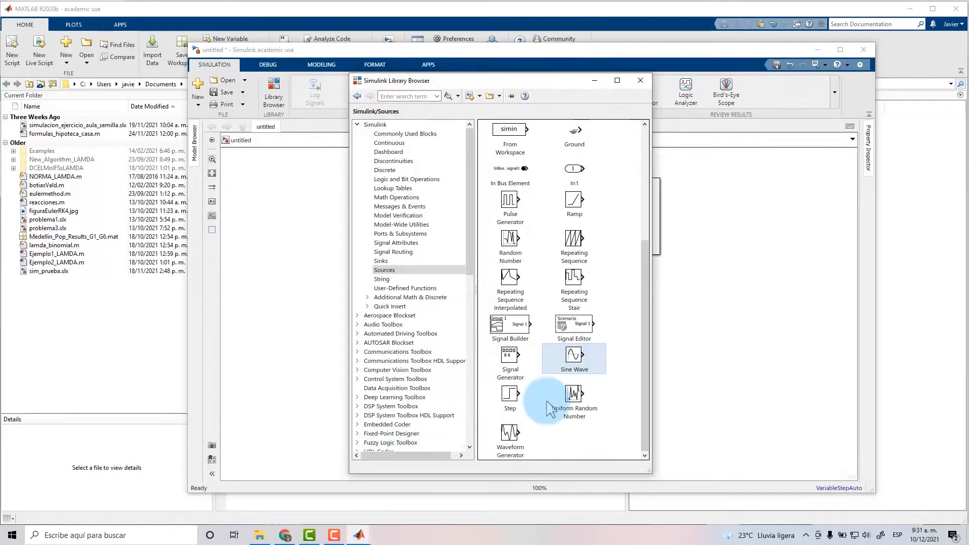
drag(617, 341, 458, 244)
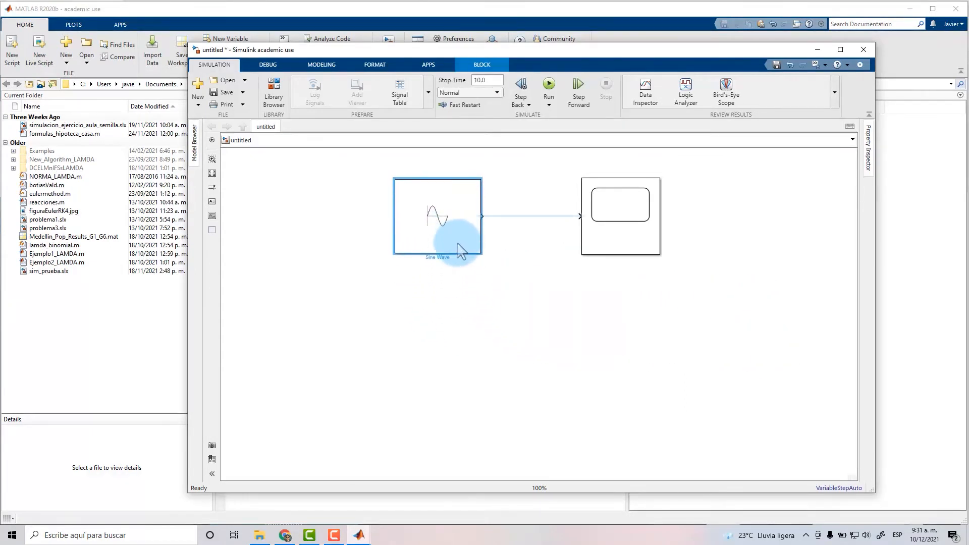
Connect the Sine Wave block's output to the Scope's input and dismiss the connection hint
click(481, 217)
click(578, 216)
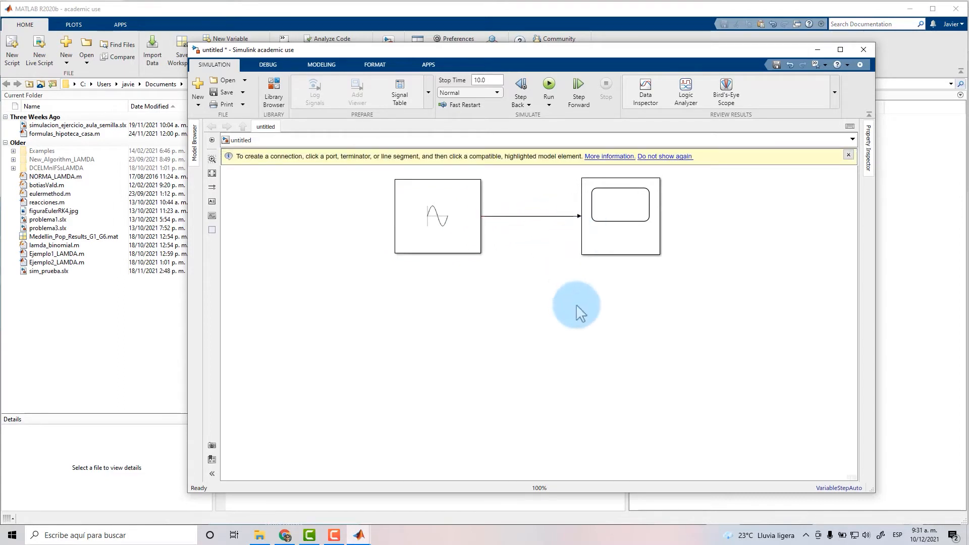
click(848, 155)
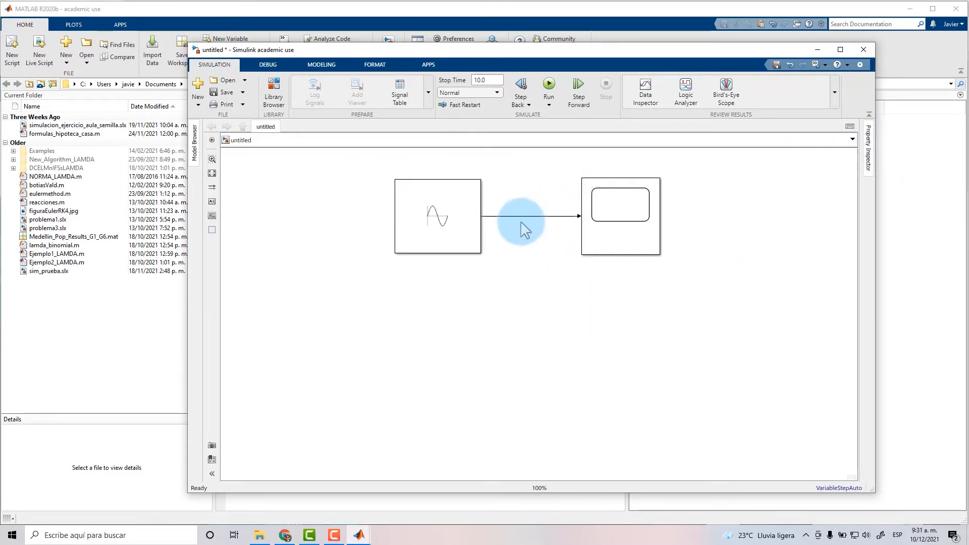
Open the Sine Wave block's parameters and go through its Amplitude, Bias, Frequency, Phase and Sample time fields
click(466, 225)
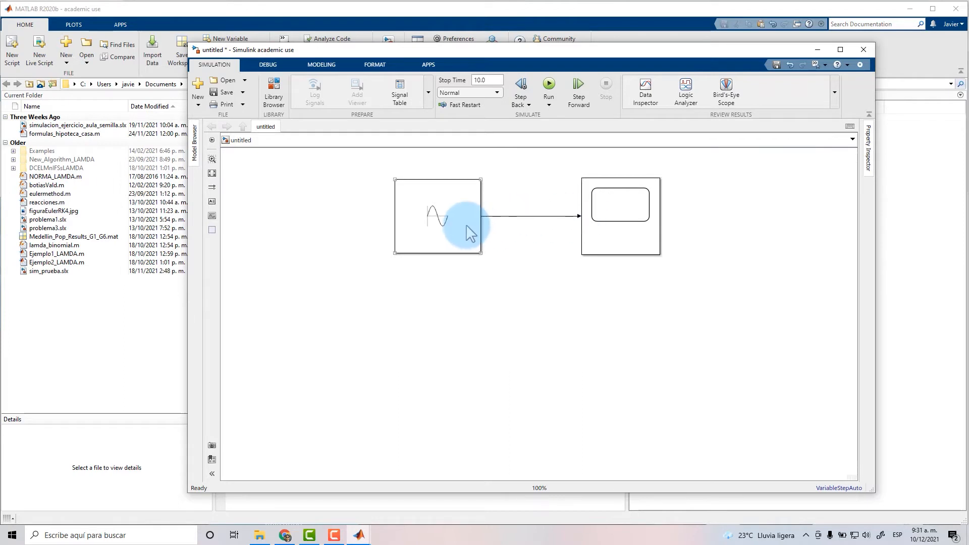
click(438, 196)
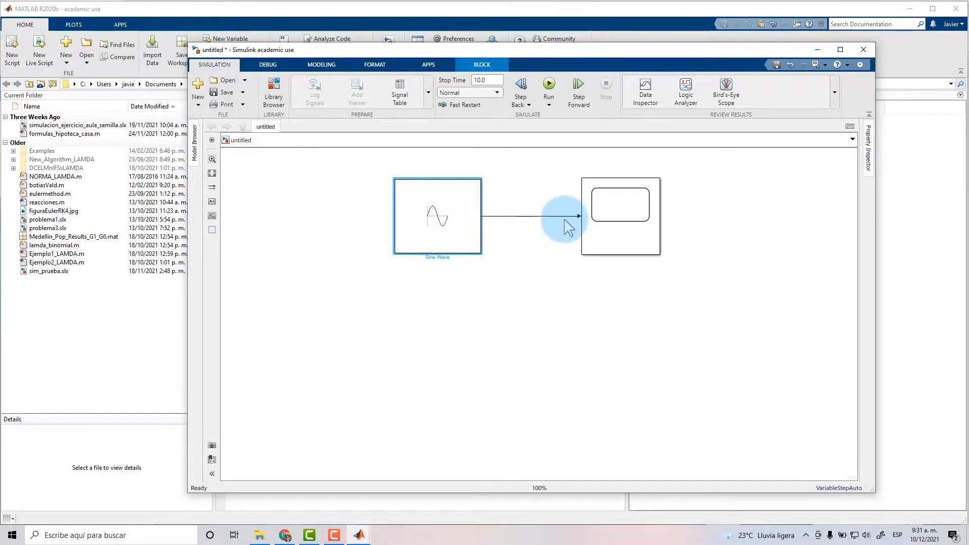
click(464, 221)
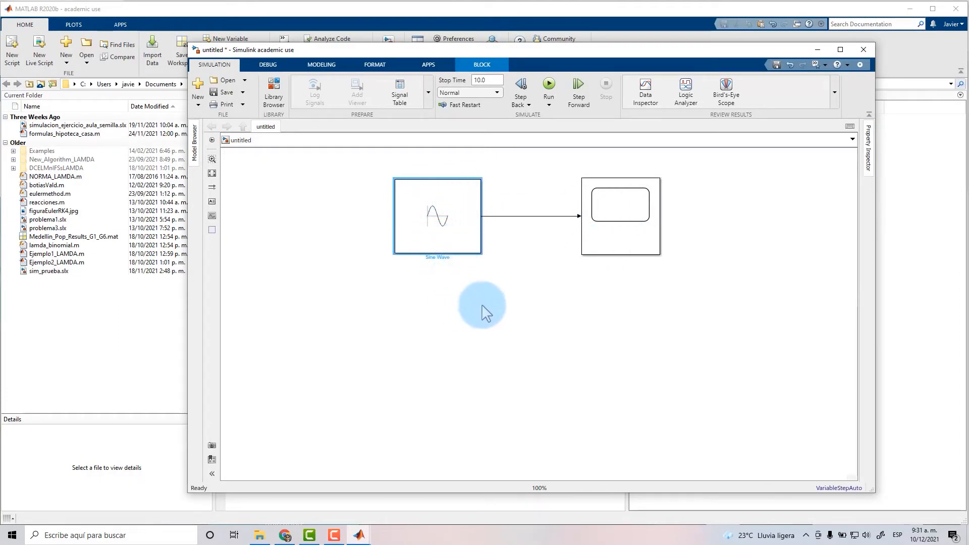
double_click(412, 230)
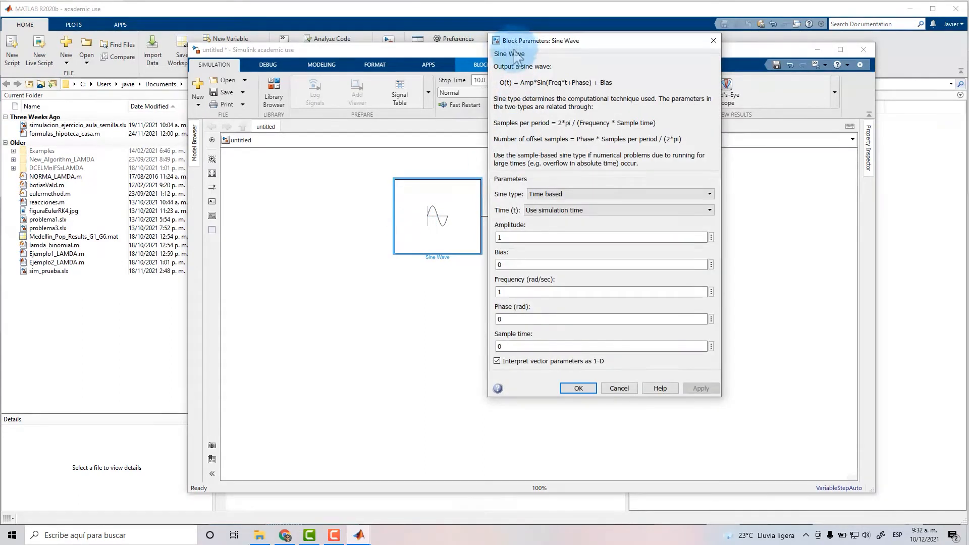
drag(519, 44, 517, 71)
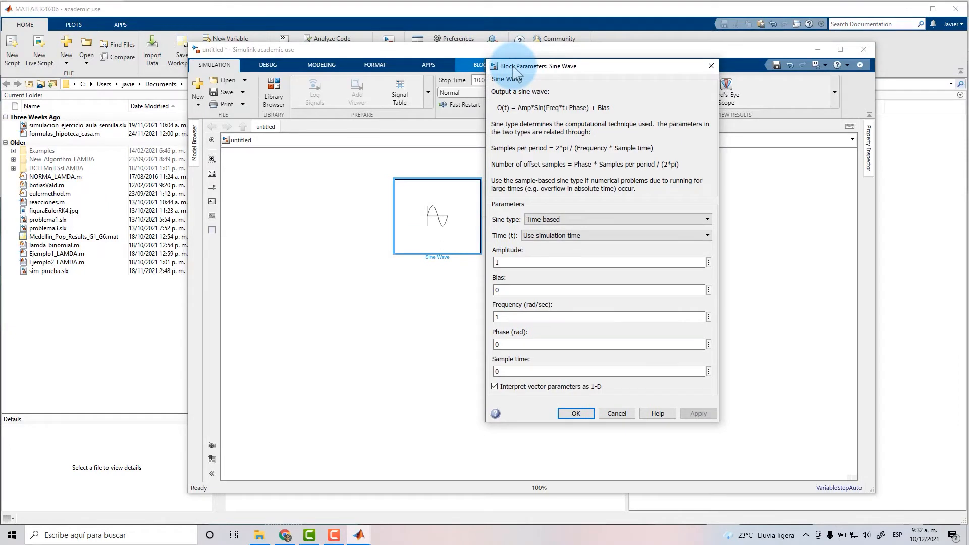
double_click(552, 267)
double_click(552, 287)
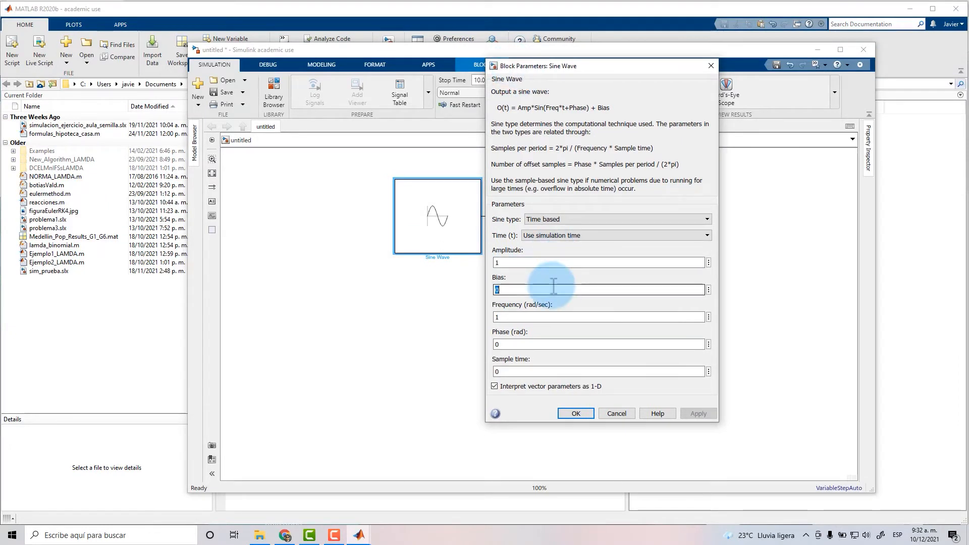
double_click(556, 319)
click(551, 346)
double_click(549, 344)
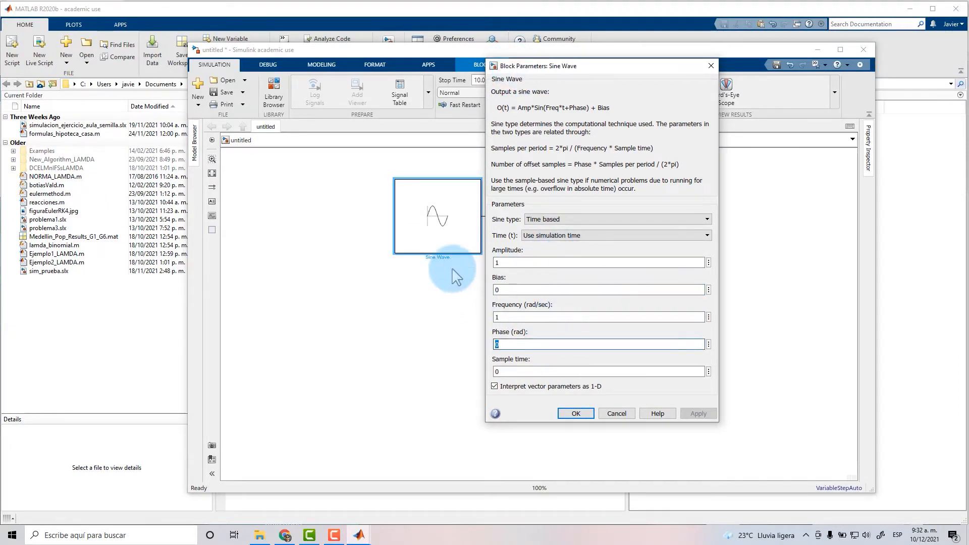
double_click(553, 372)
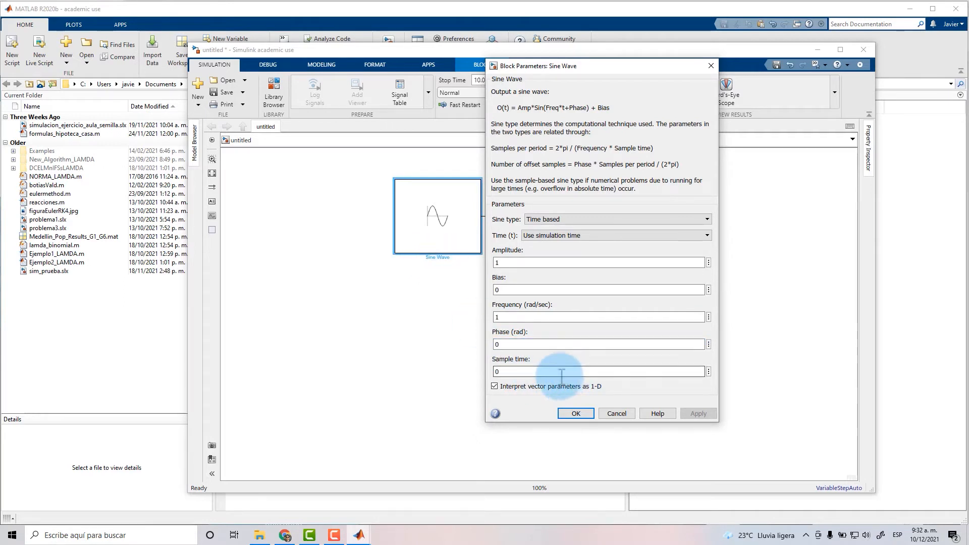
Set the Sine Wave block's amplitude to 120 and leave its bias at 0
double_click(542, 262)
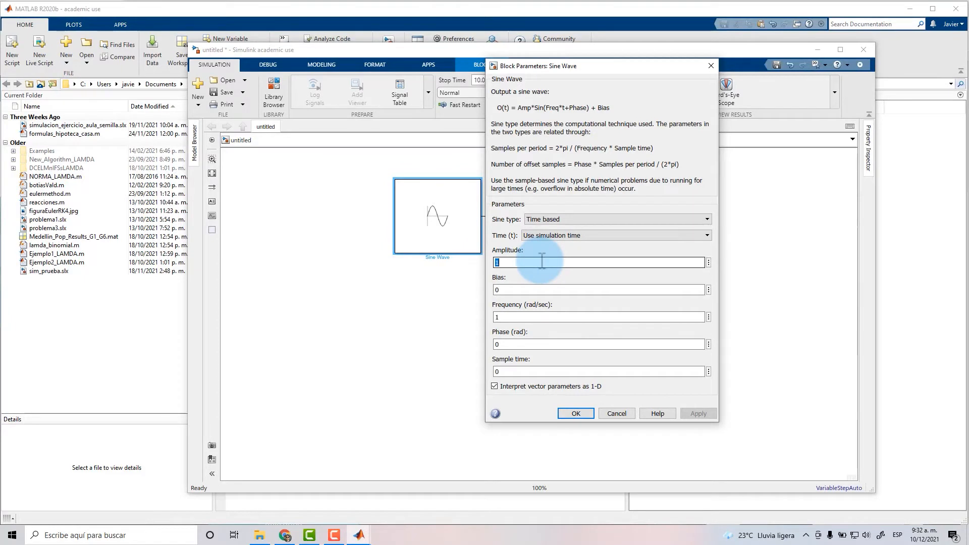
text(120)
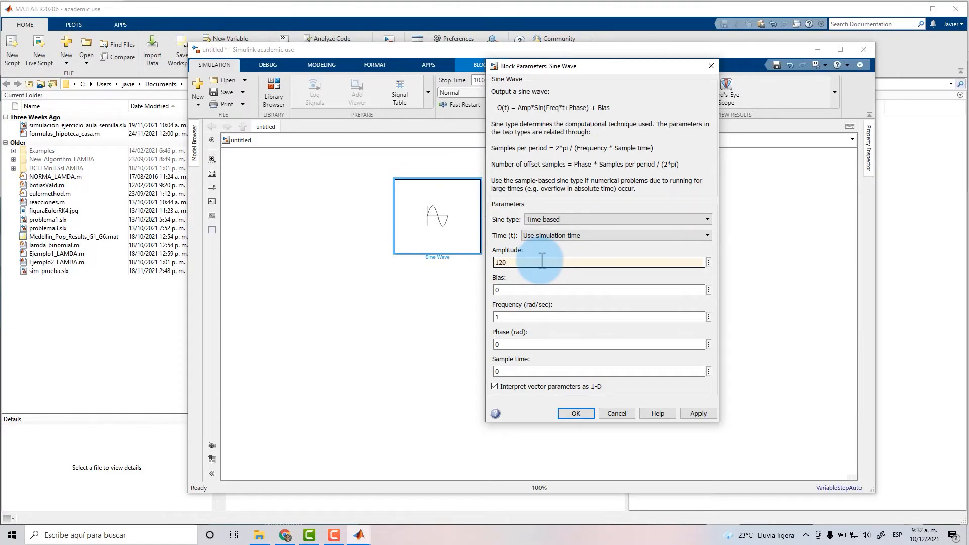
double_click(516, 289)
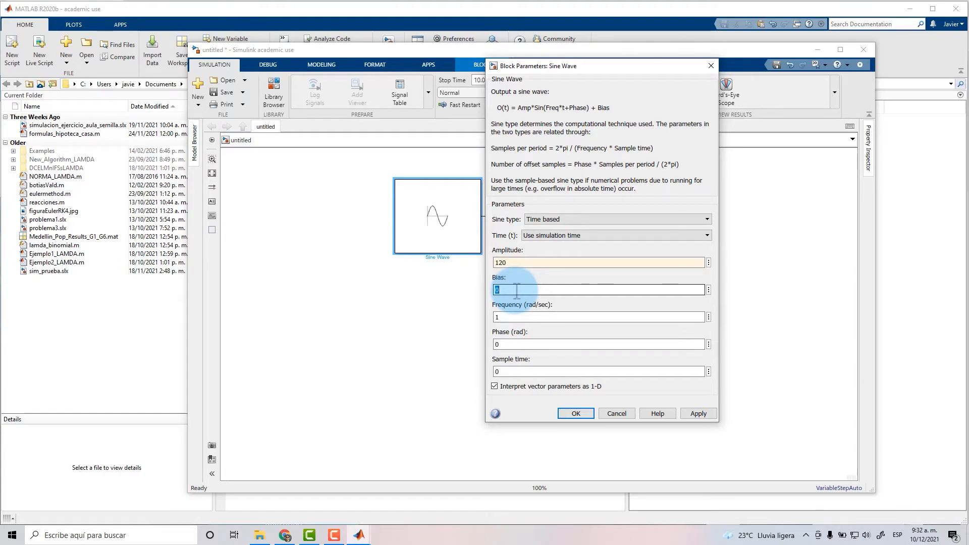
click(509, 293)
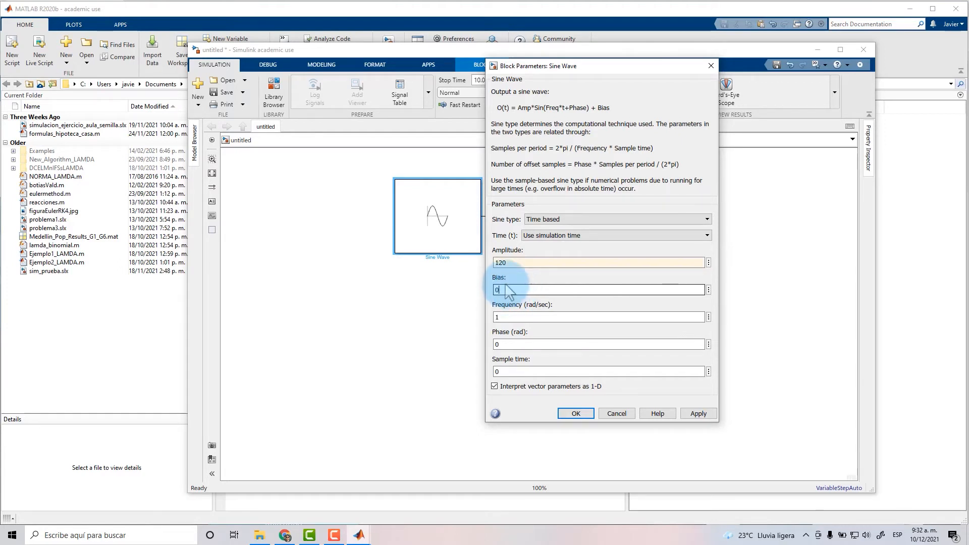
Set the Sine Wave block's frequency to 2*pi*60 rad/sec
double_click(512, 317)
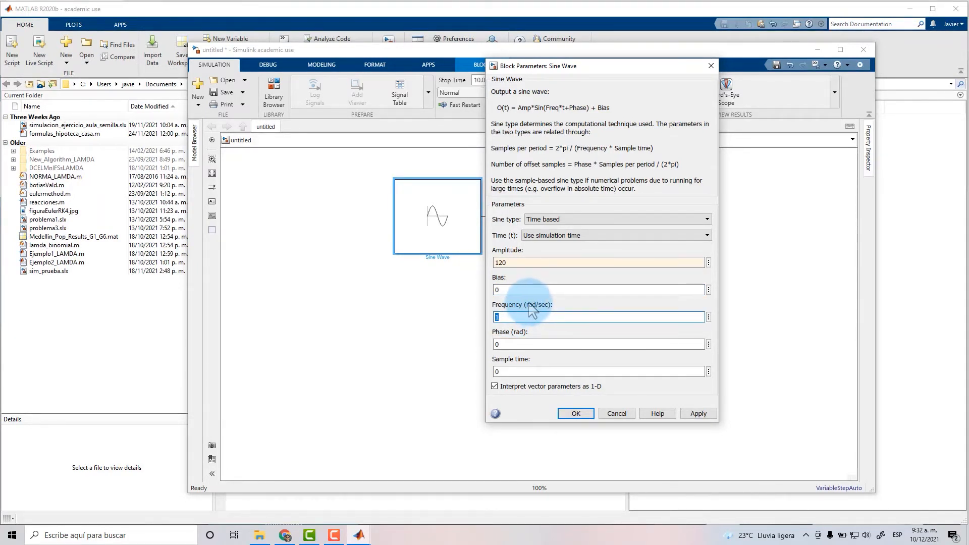
drag(526, 304, 551, 306)
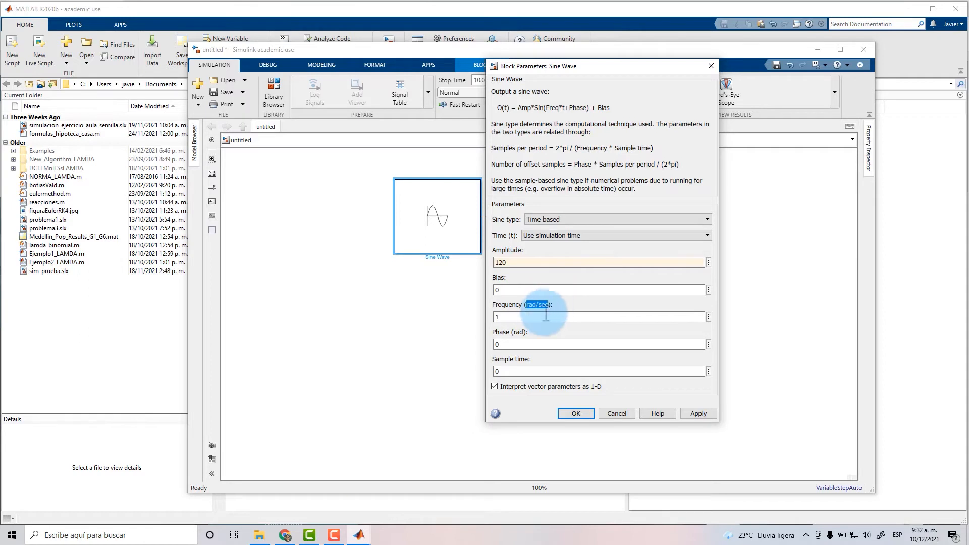
double_click(523, 317)
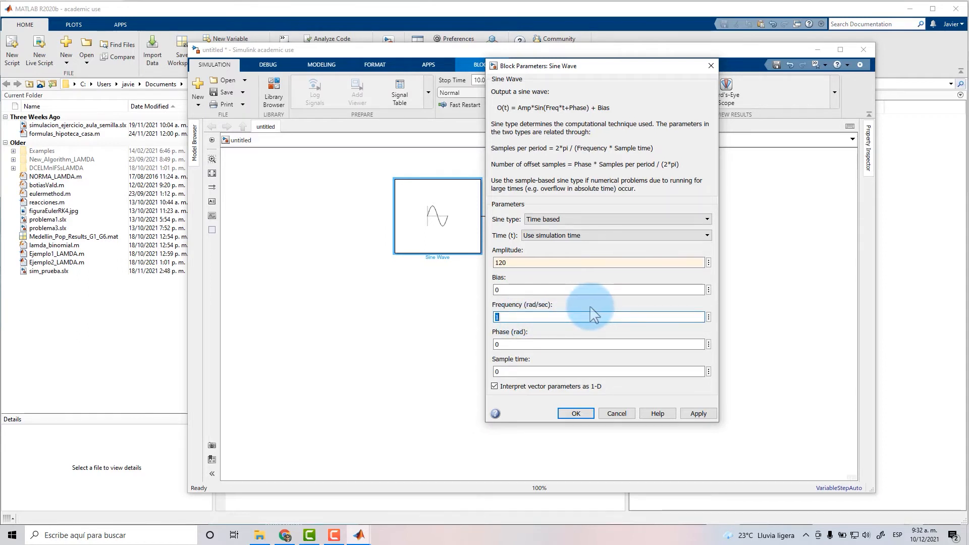
text(60)
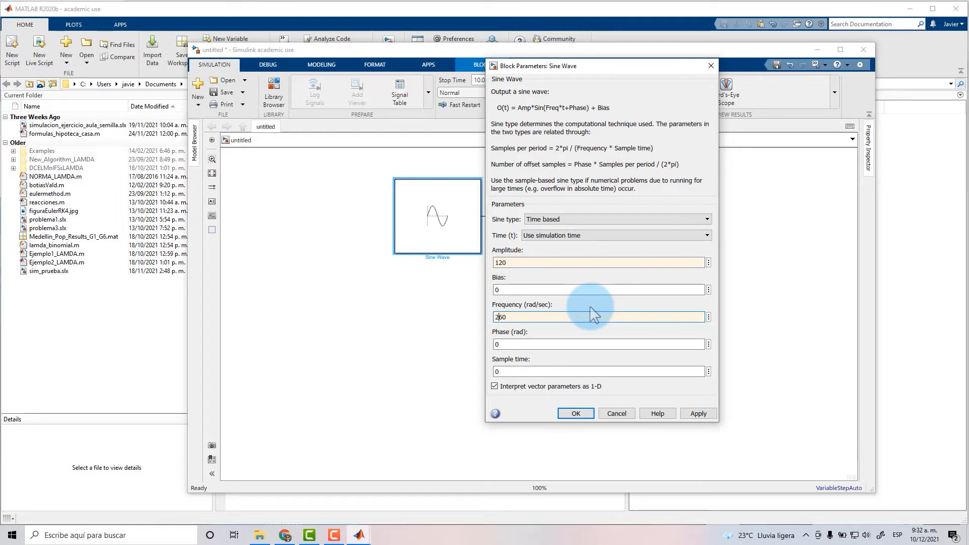
text(*pi*)
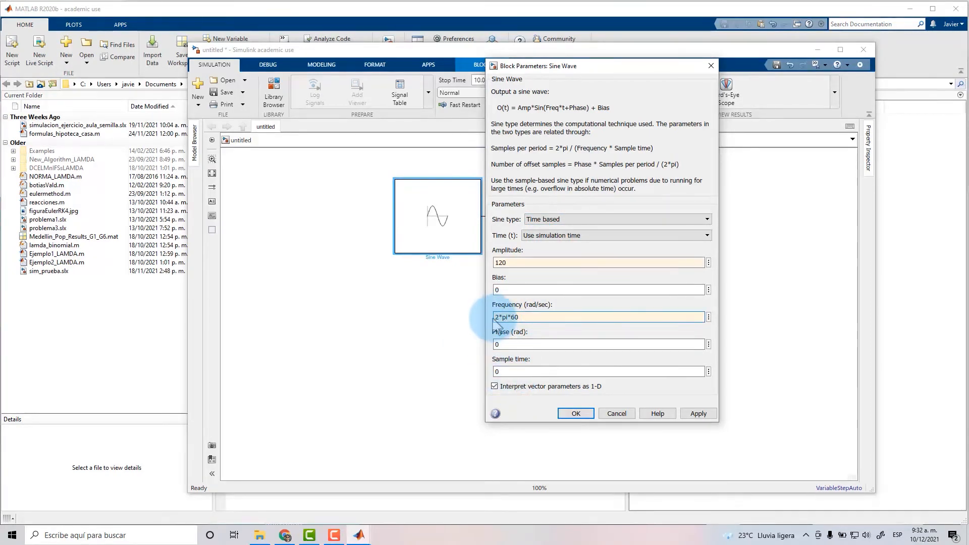
drag(493, 317, 511, 317)
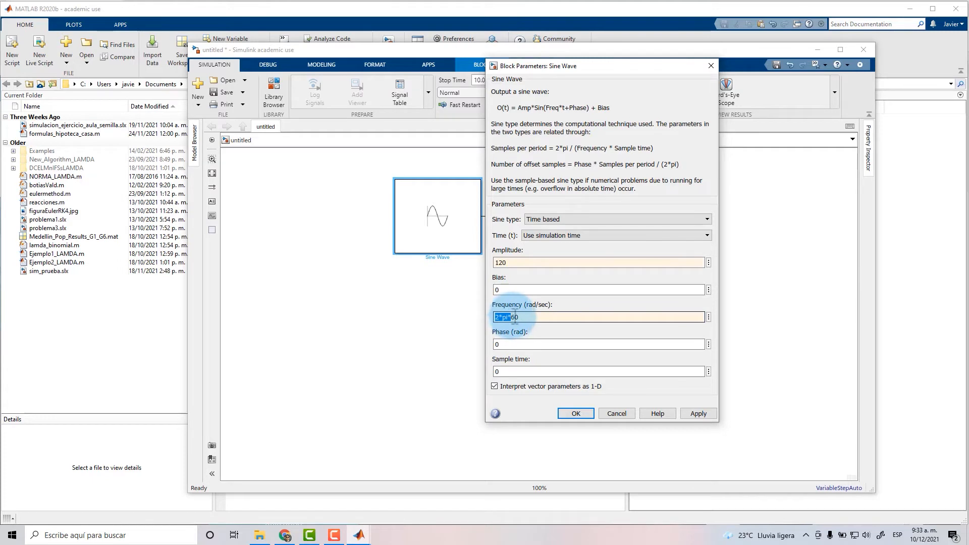
click(525, 317)
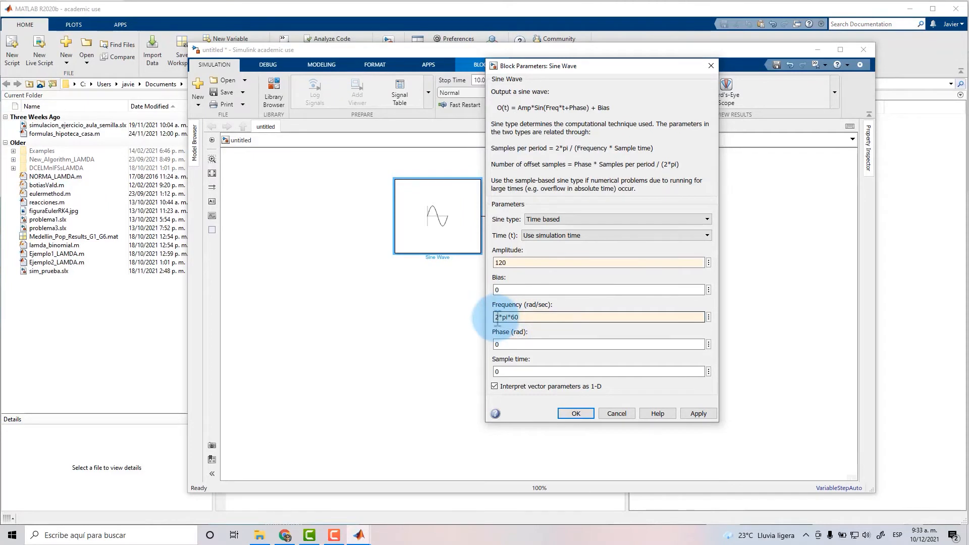
drag(497, 318, 511, 317)
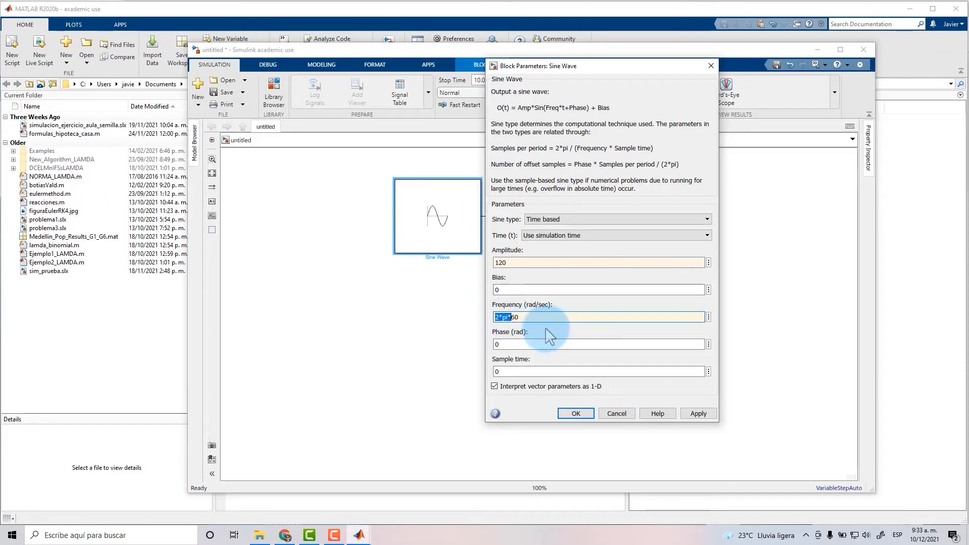
Keep the Sine Wave's phase at 0, set its sample time to 1e-4, and apply the parameters
double_click(511, 345)
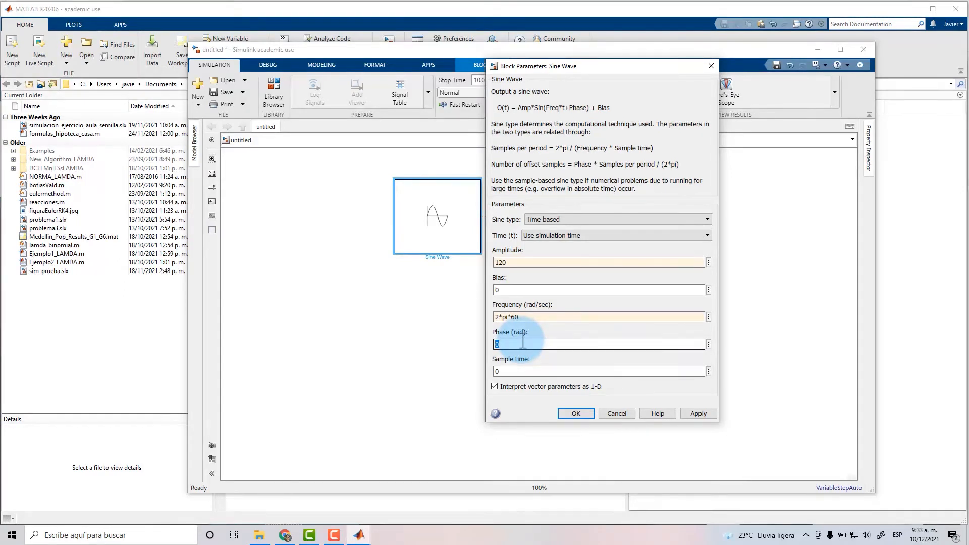
click(519, 344)
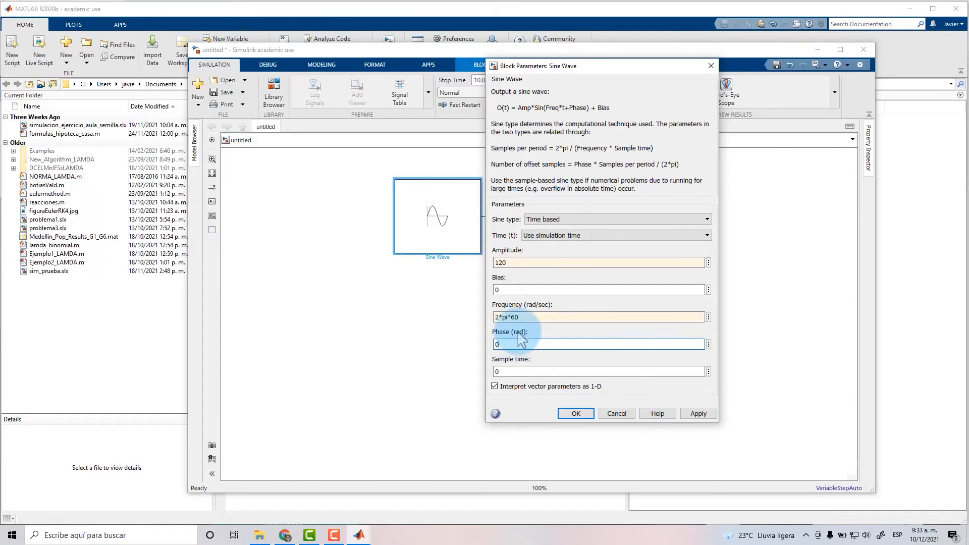
click(526, 372)
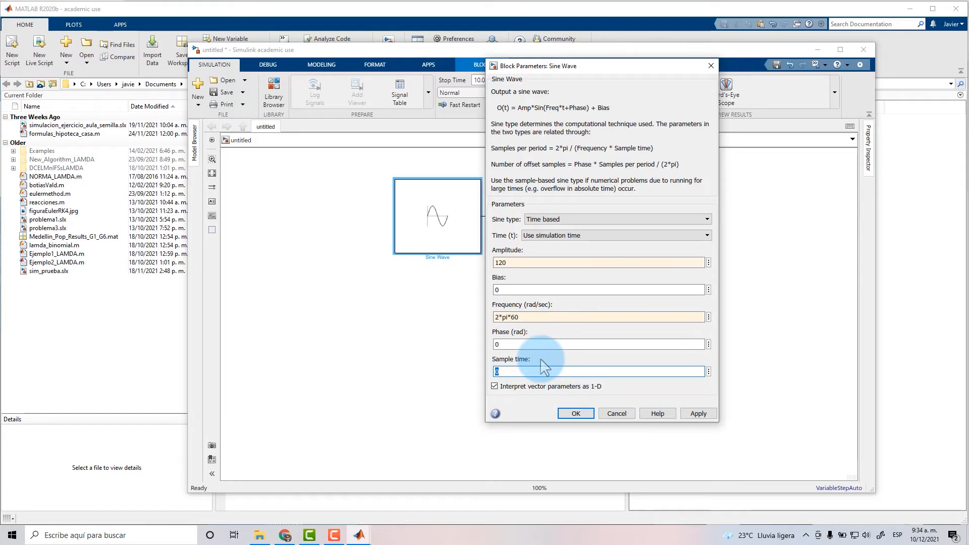
text(1e)
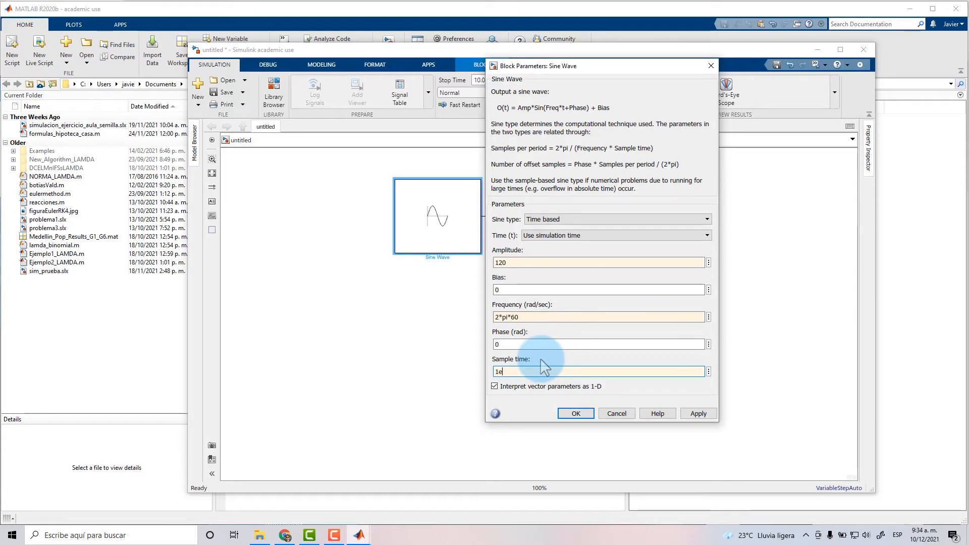
text(-4)
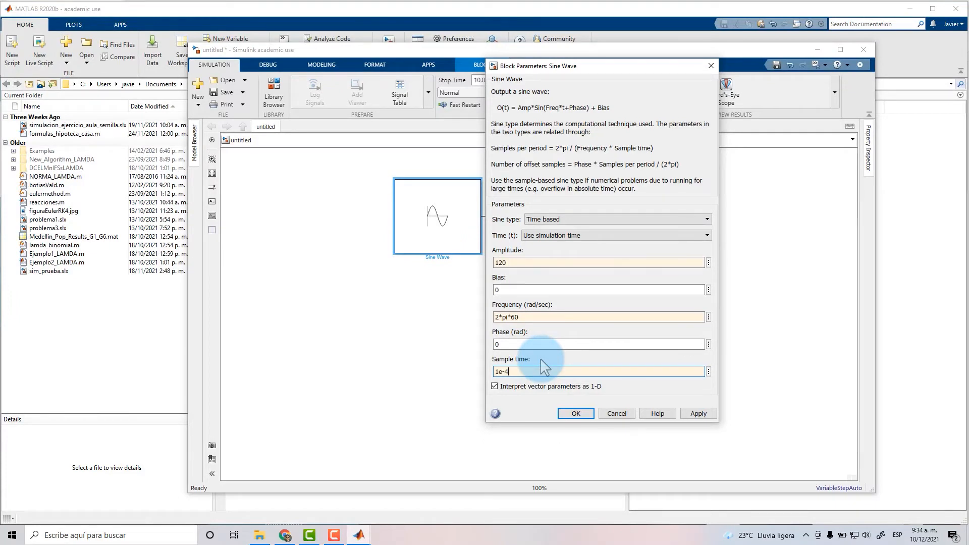
click(698, 414)
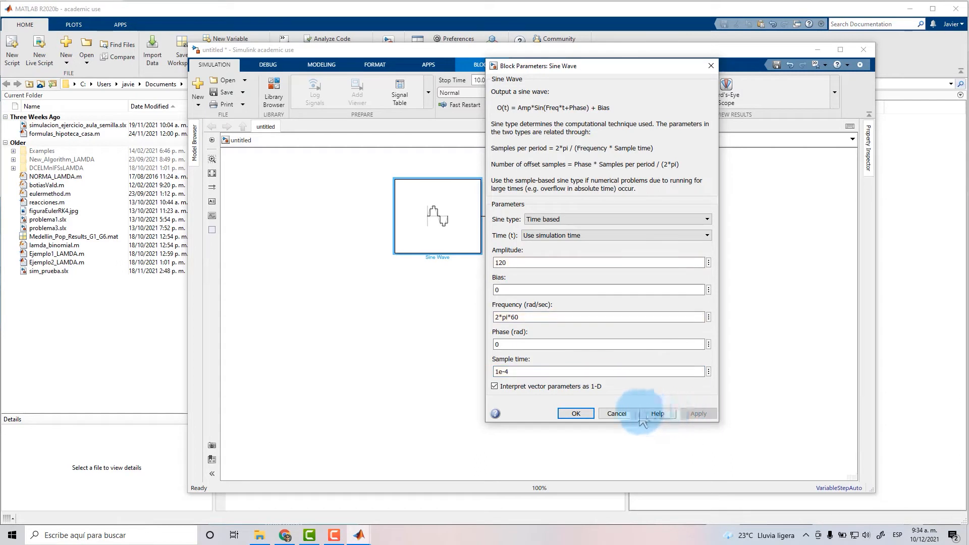
click(573, 415)
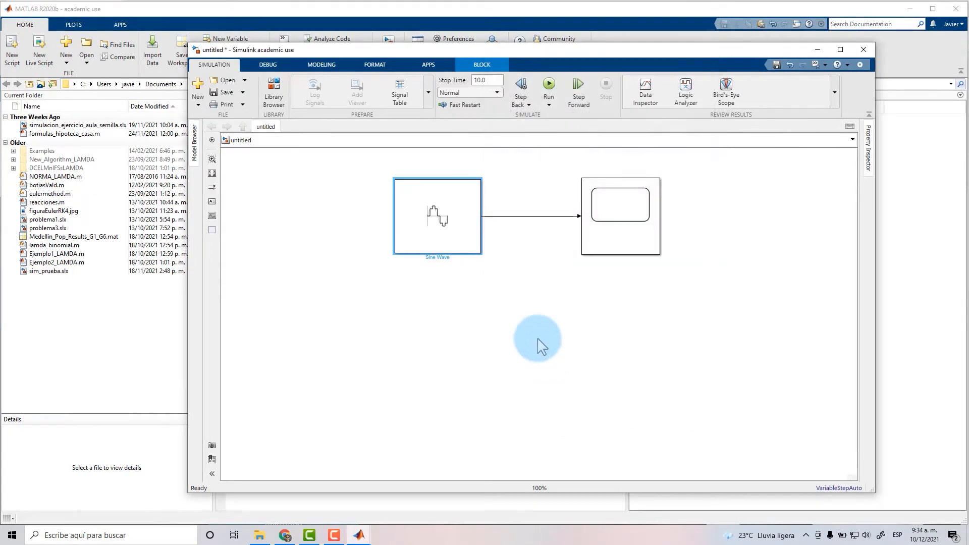
click(538, 323)
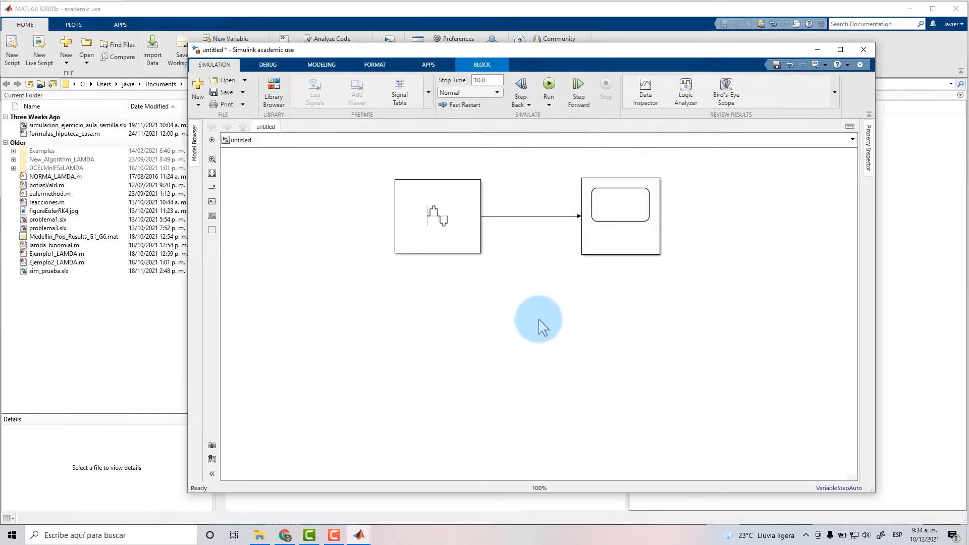
Set the simulation stop time to 10 and run the model
click(486, 81)
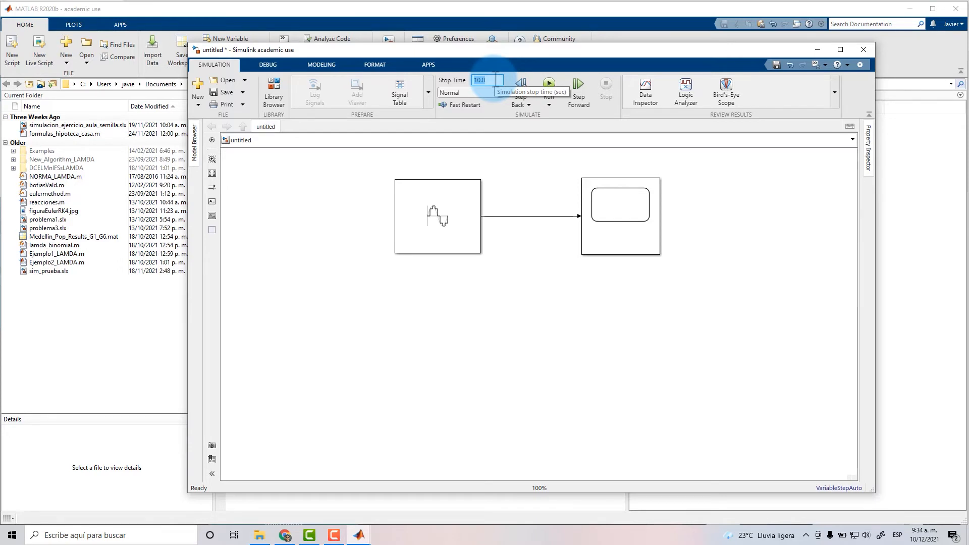
text(56)
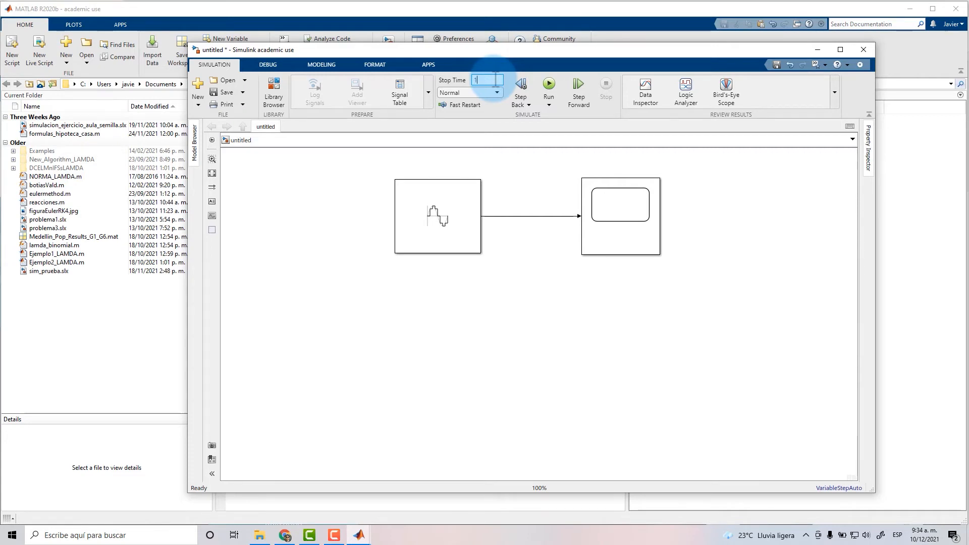
click(531, 163)
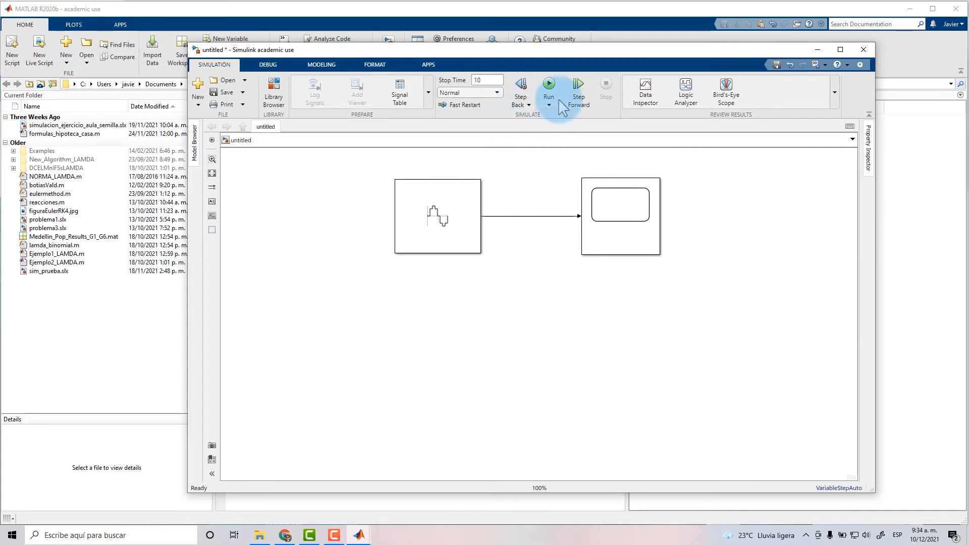
click(549, 92)
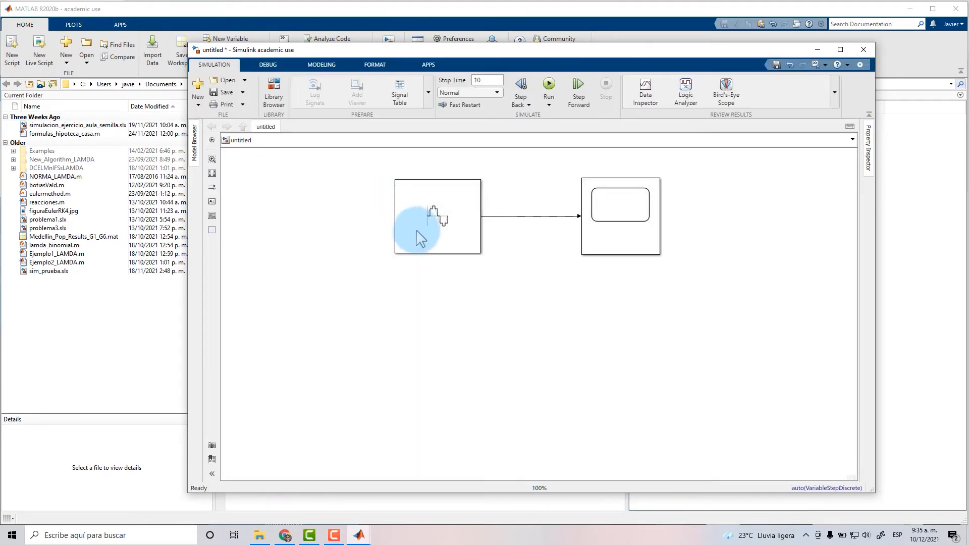
click(458, 332)
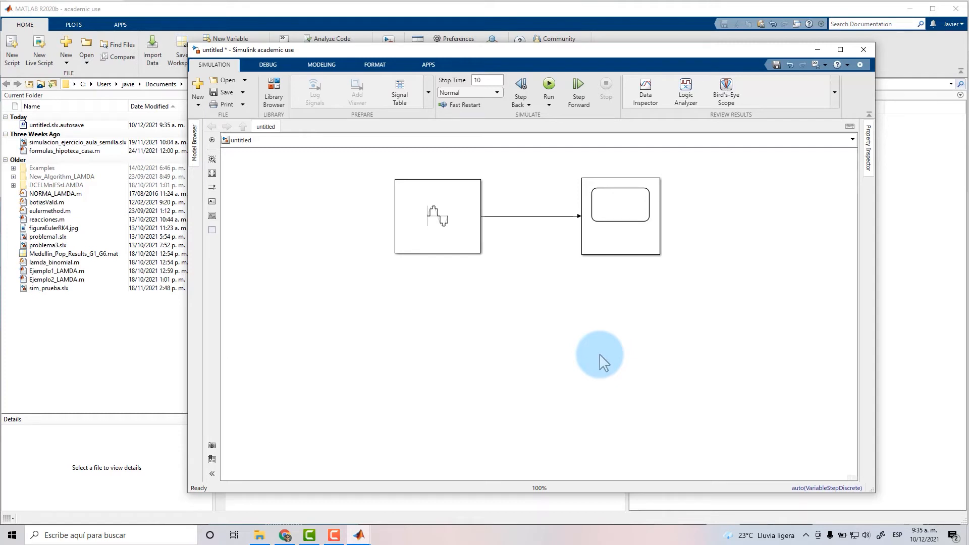
Inspect the sine signal in the maximized Scope, zooming in along the time axis to about 0.1 to 0.29 s
click(632, 237)
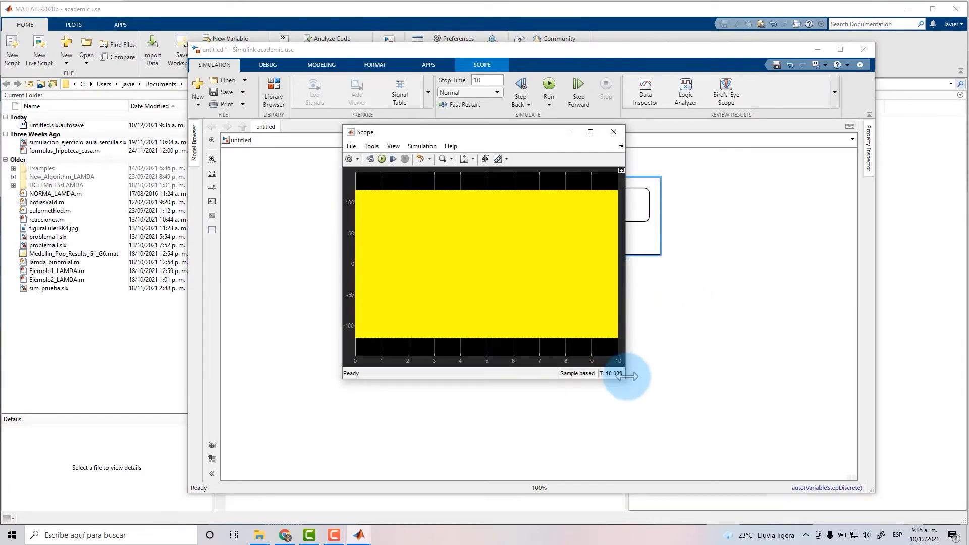
click(590, 132)
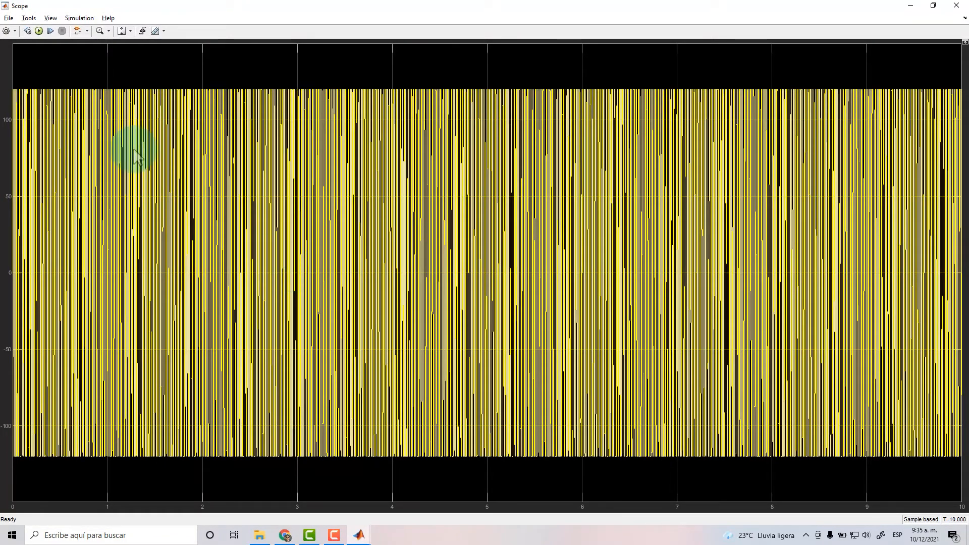
click(108, 31)
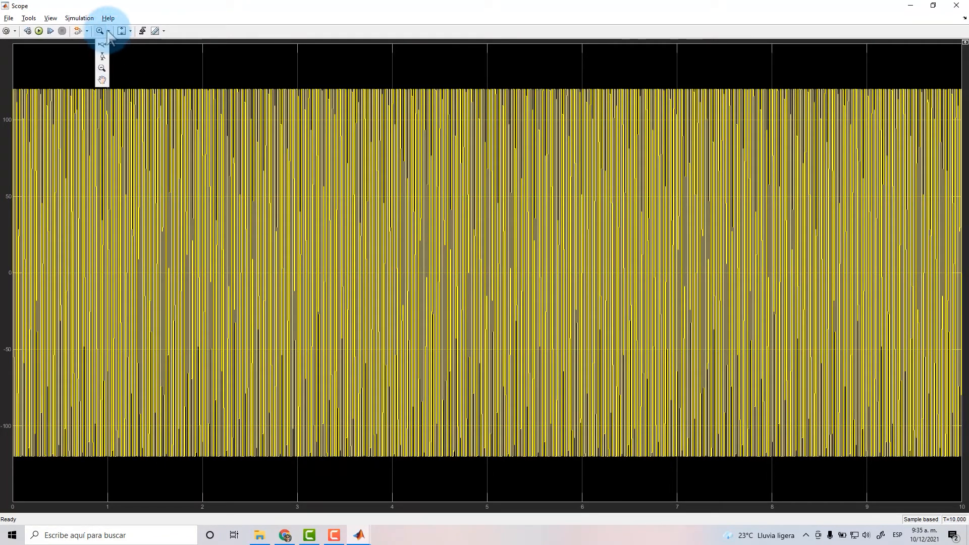
click(102, 56)
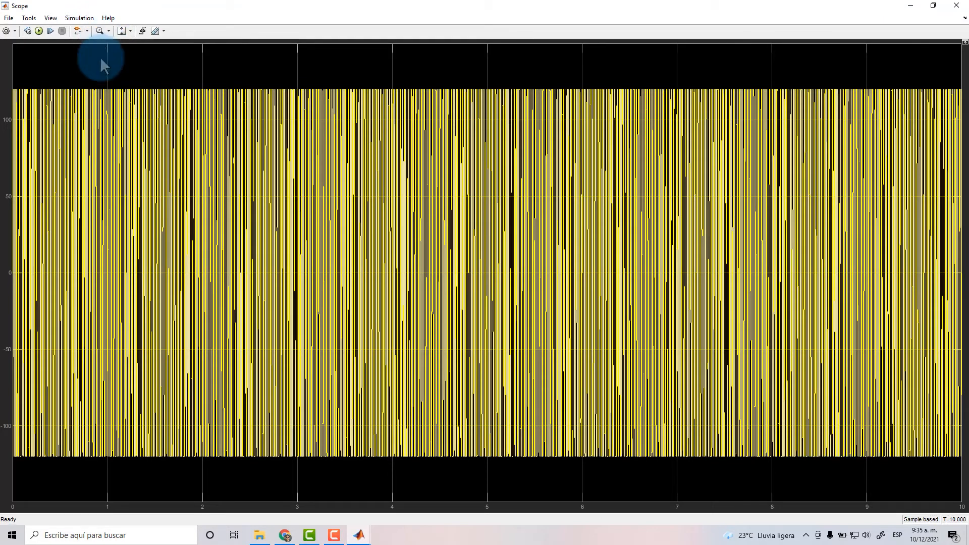
click(108, 31)
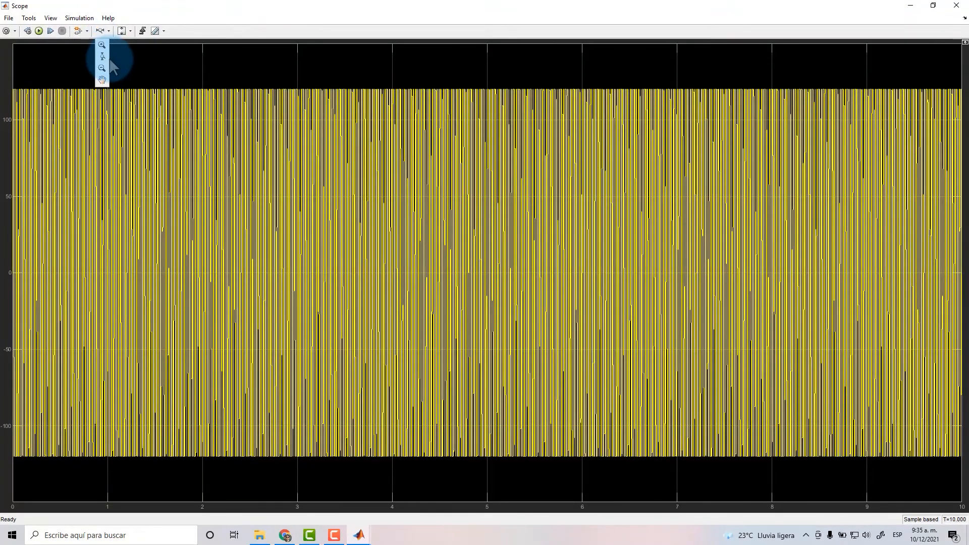
click(99, 31)
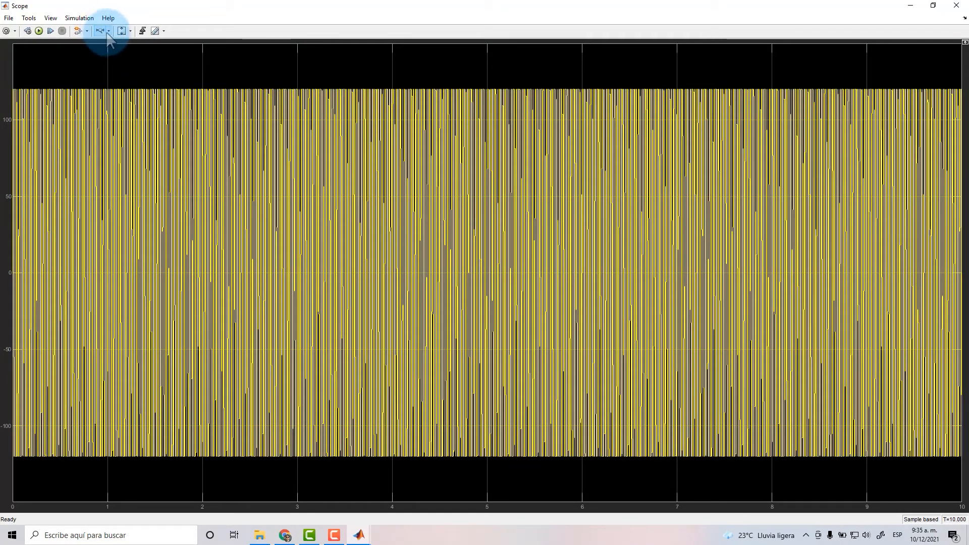
click(99, 31)
click(101, 32)
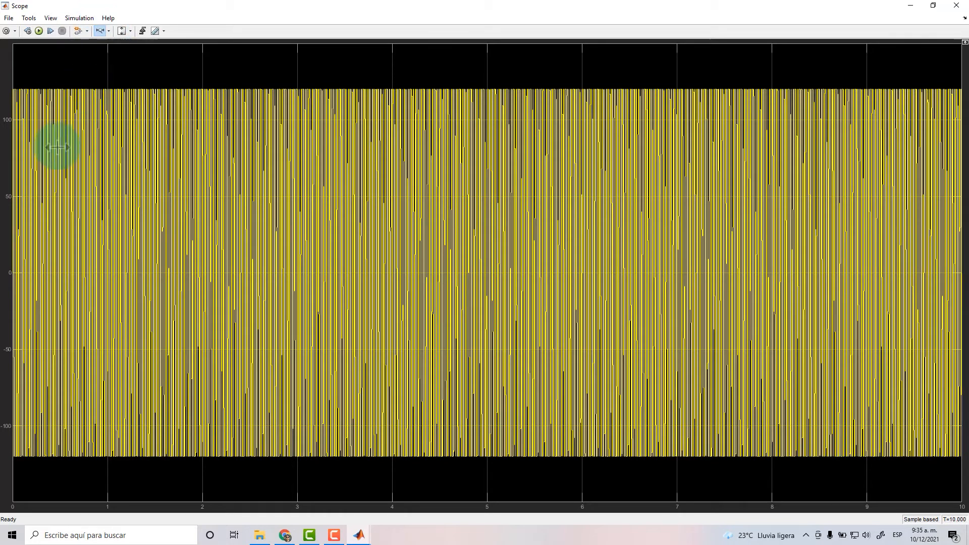
click(40, 210)
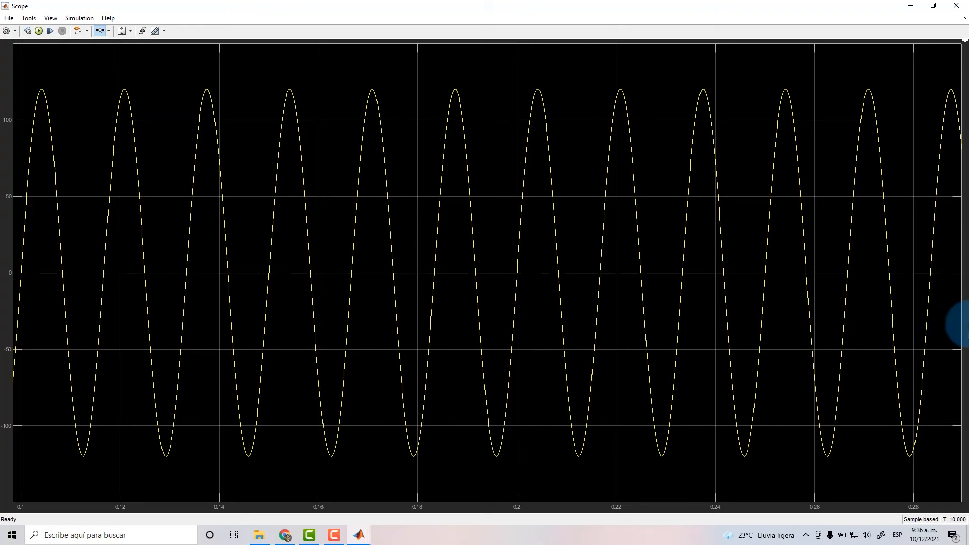
click(957, 6)
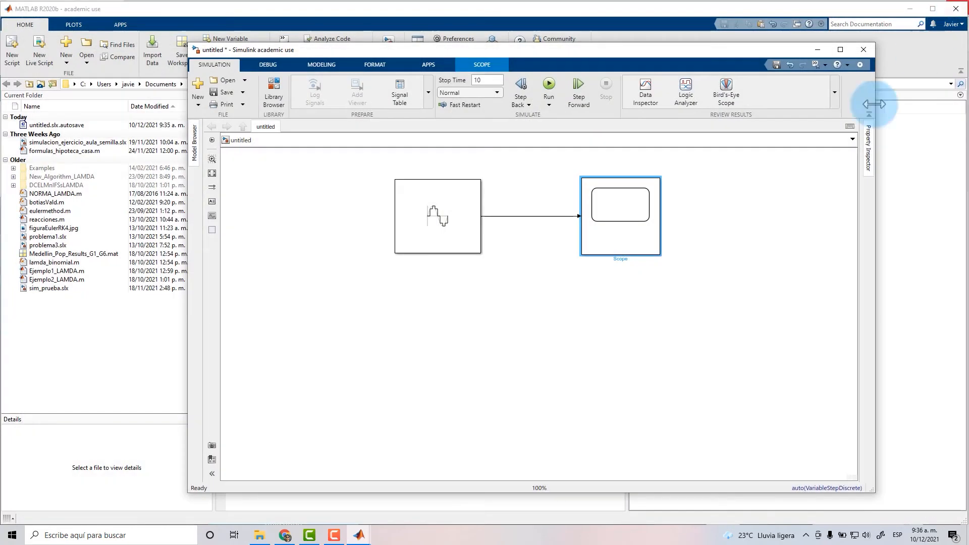
Rerun the simulation with a stop time of 0.5 and view the resulting signal in the Scope
double_click(488, 80)
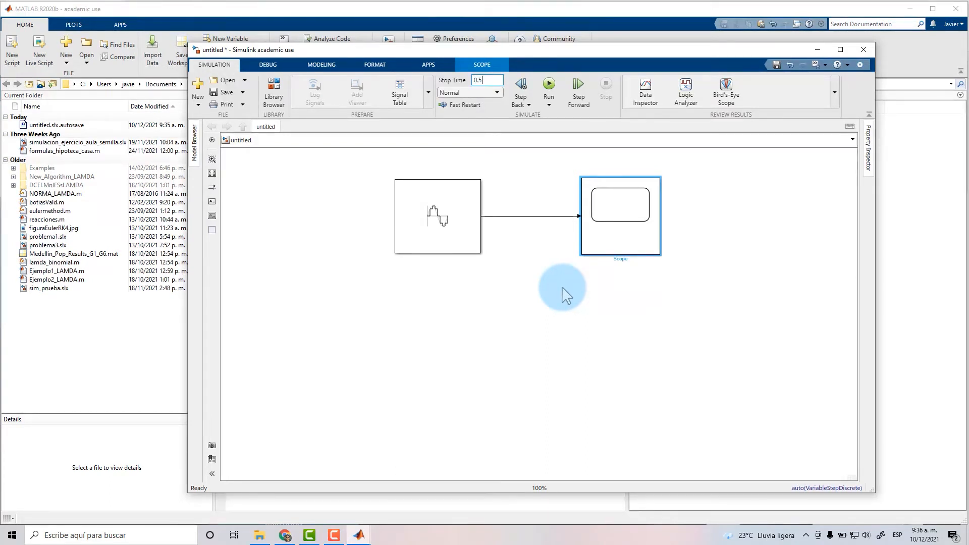
double_click(477, 81)
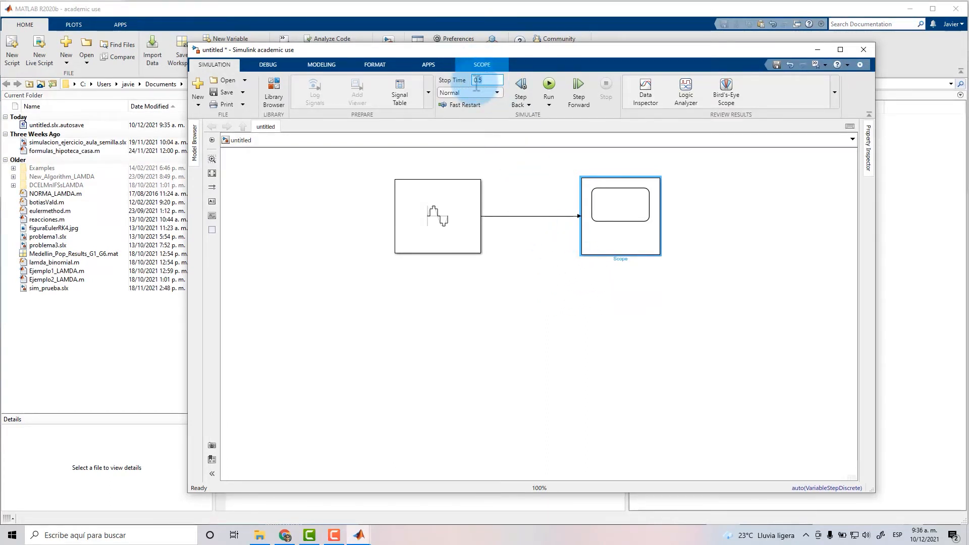
double_click(488, 81)
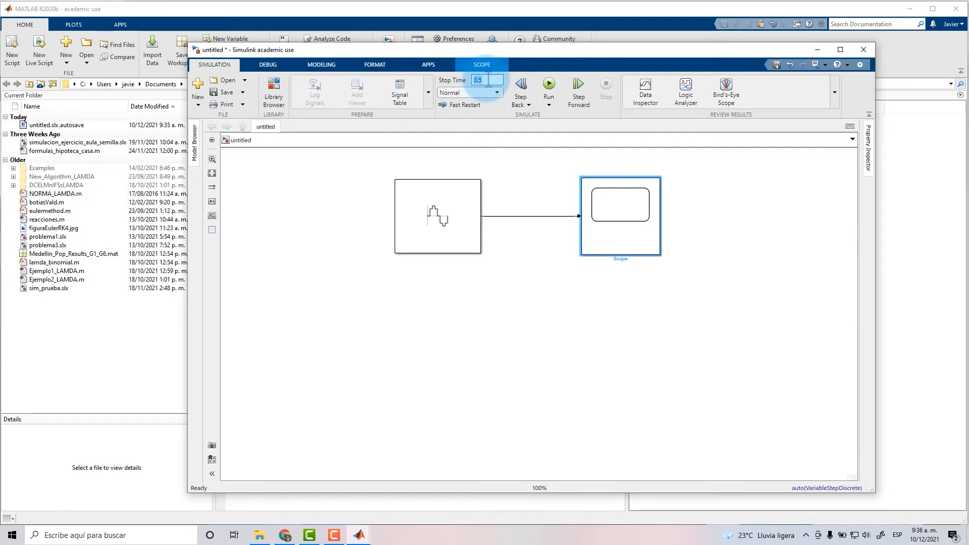
click(530, 190)
click(548, 87)
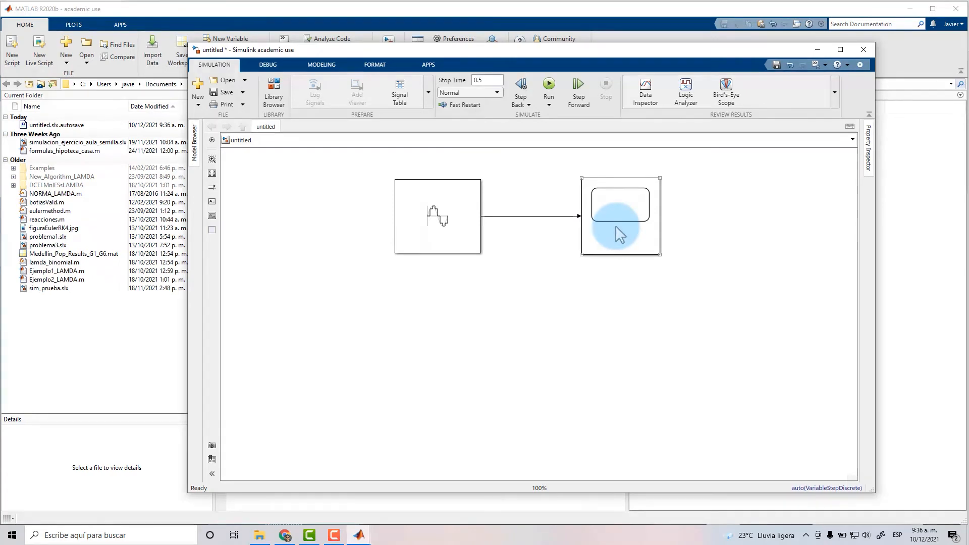
double_click(615, 225)
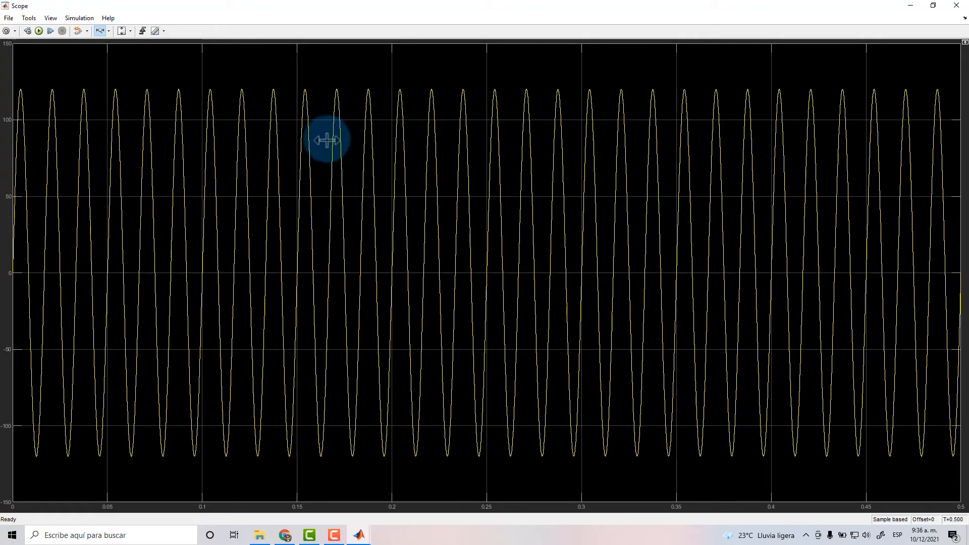
Zoom in on the sine crest near 0.171 s in the Scope to examine its sampling steps, and close the Scope
drag(327, 140, 346, 139)
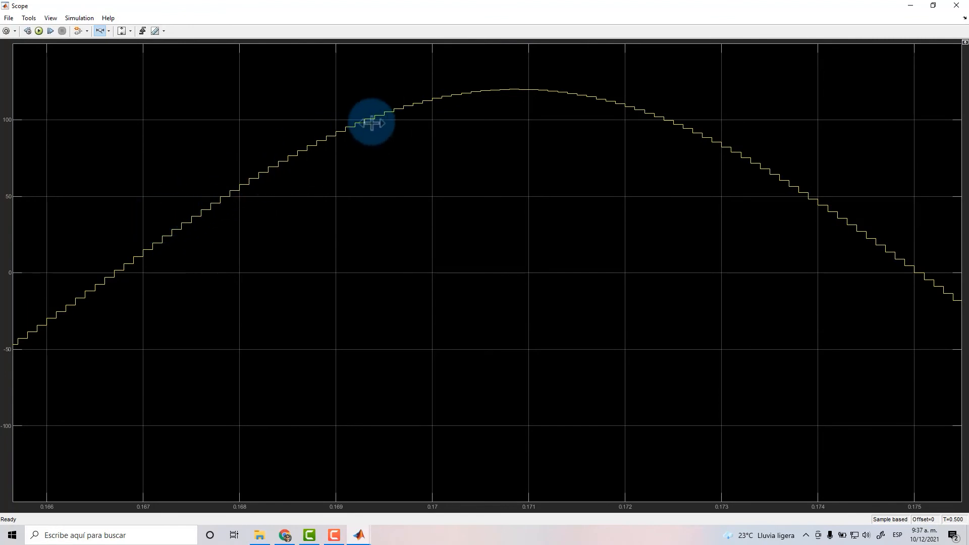
click(957, 7)
Set the Sine Wave block's sample time to 1e-6 and apply the parameters
double_click(428, 217)
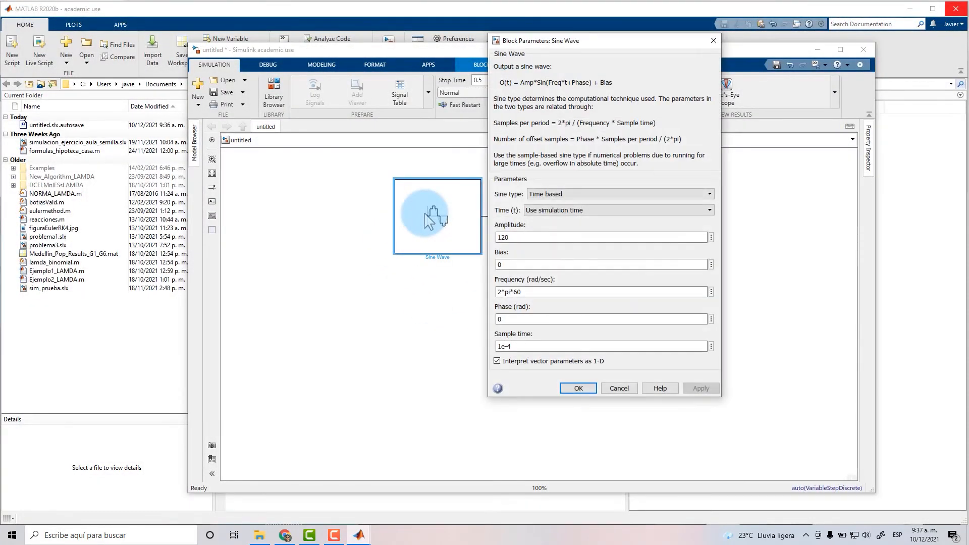
double_click(531, 347)
click(539, 346)
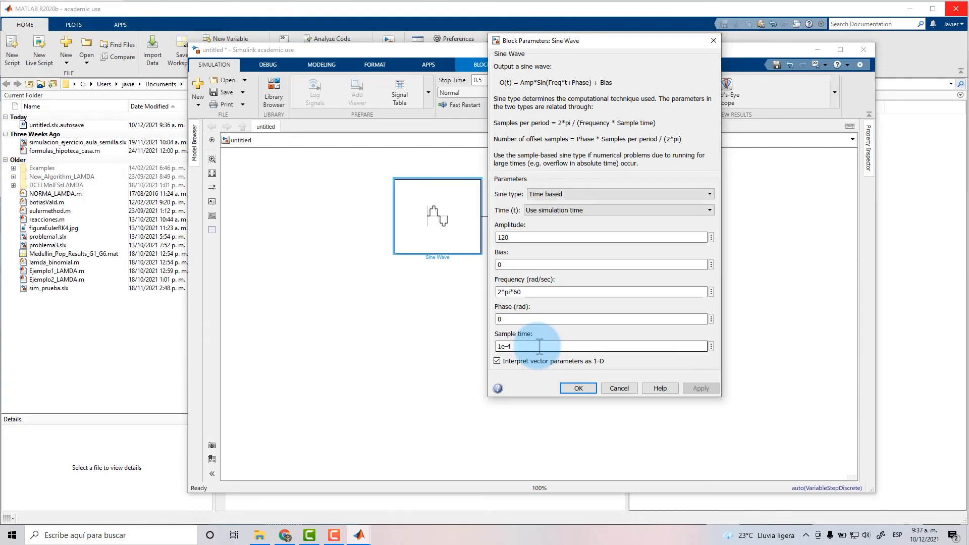
key(BackSpace)
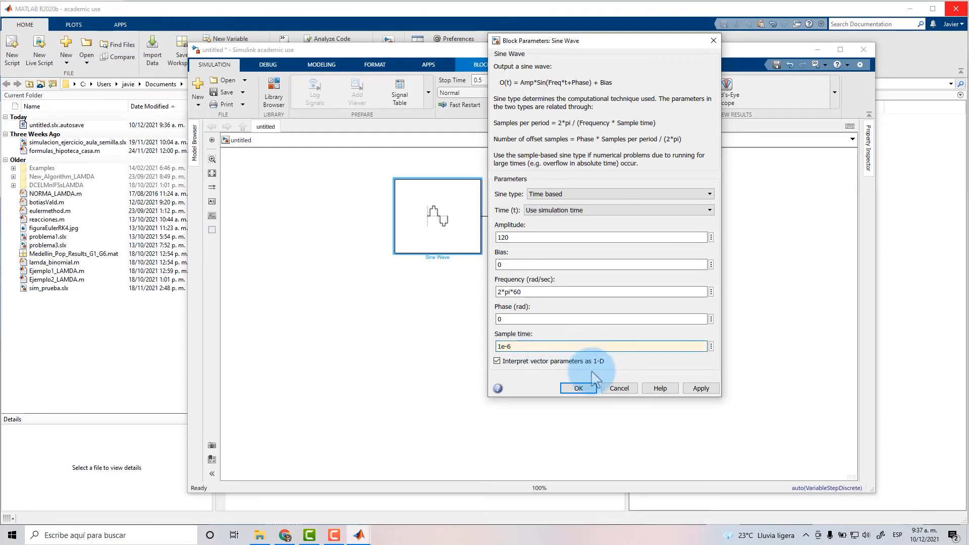
click(707, 388)
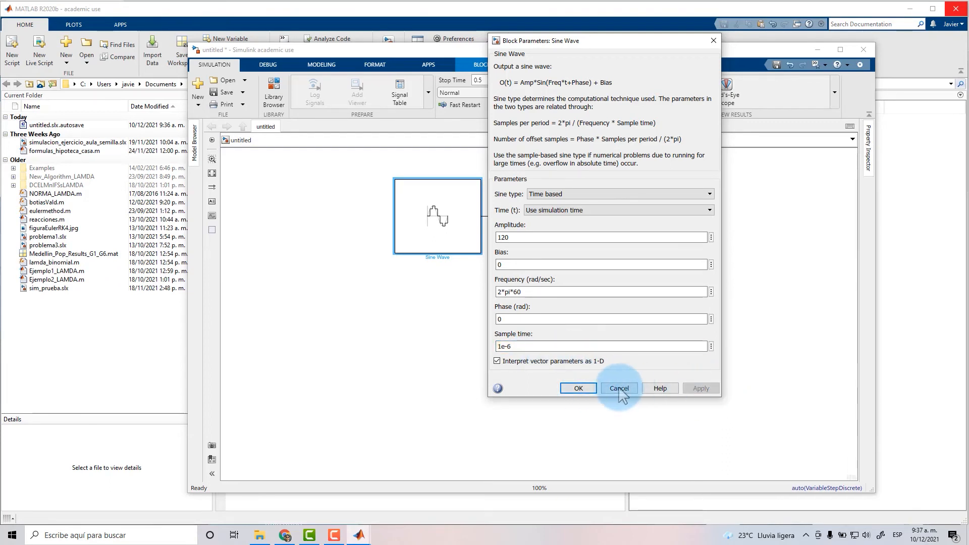
click(579, 389)
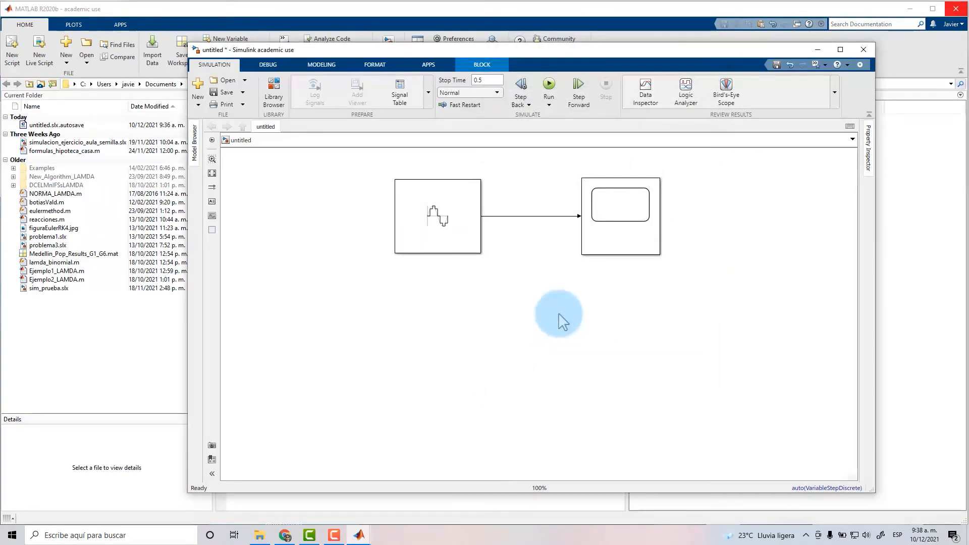
Rerun the simulation and examine the signal's smoothness in the Scope, zooming in closely on the crest near 0.1375 s
click(549, 86)
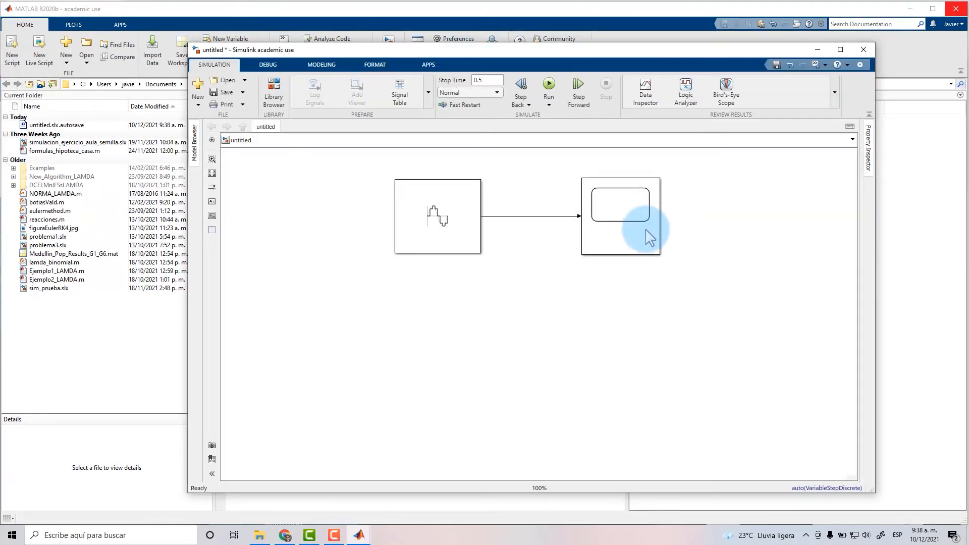
double_click(645, 230)
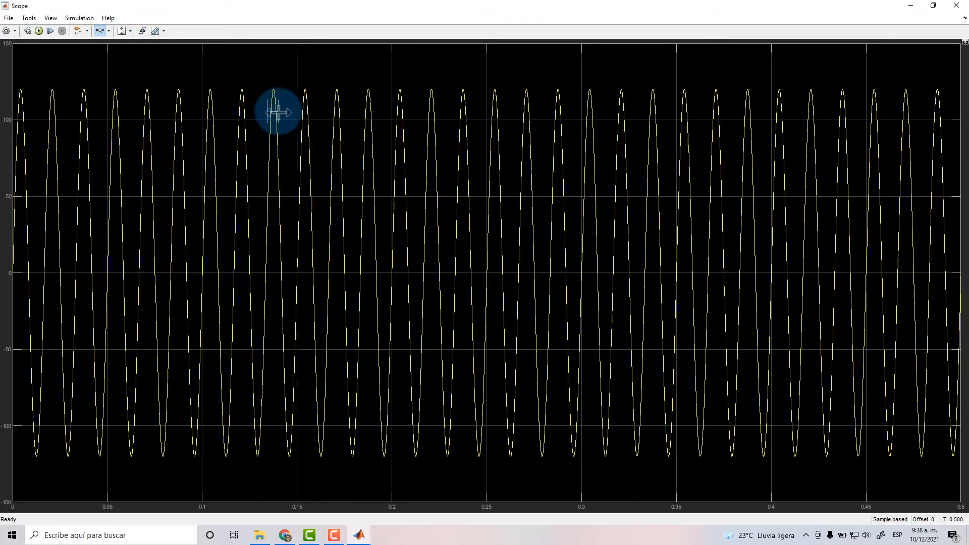
drag(278, 112, 267, 113)
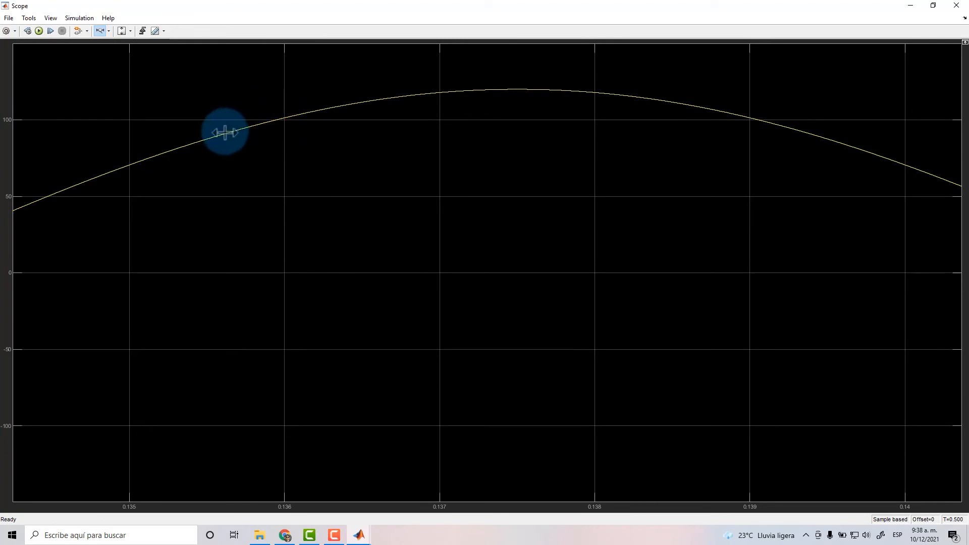
drag(221, 132, 234, 133)
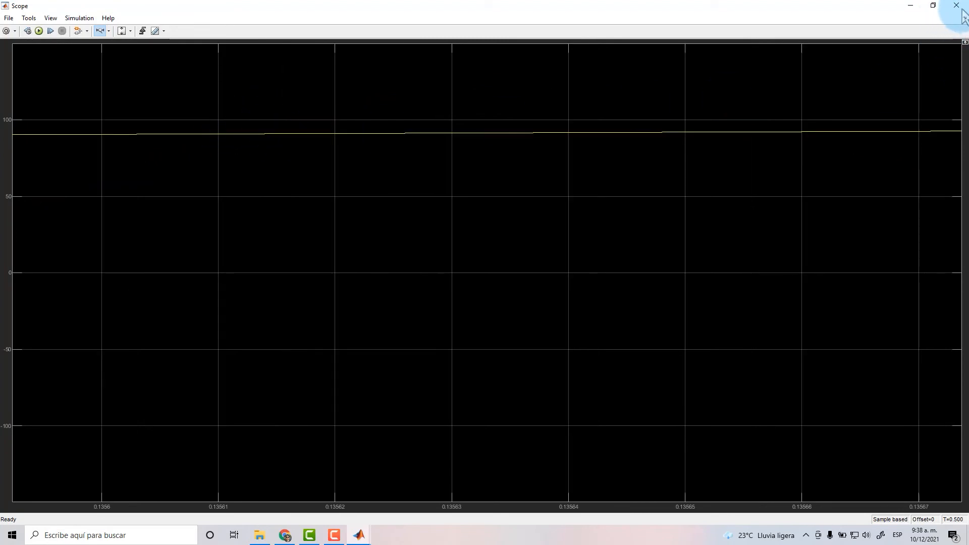
click(956, 6)
Delete the signal line between the Sine Wave and Scope blocks and move the two blocks farther apart
click(512, 330)
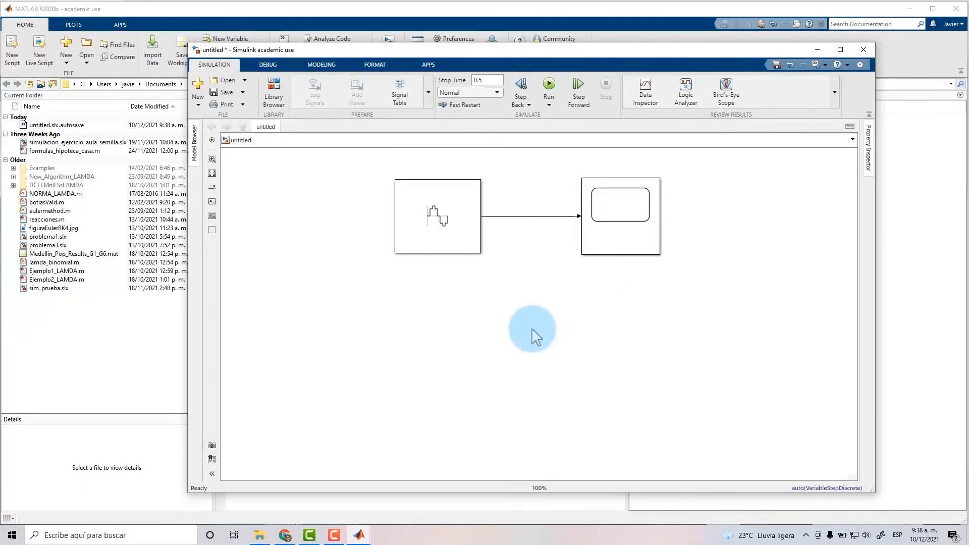
click(443, 238)
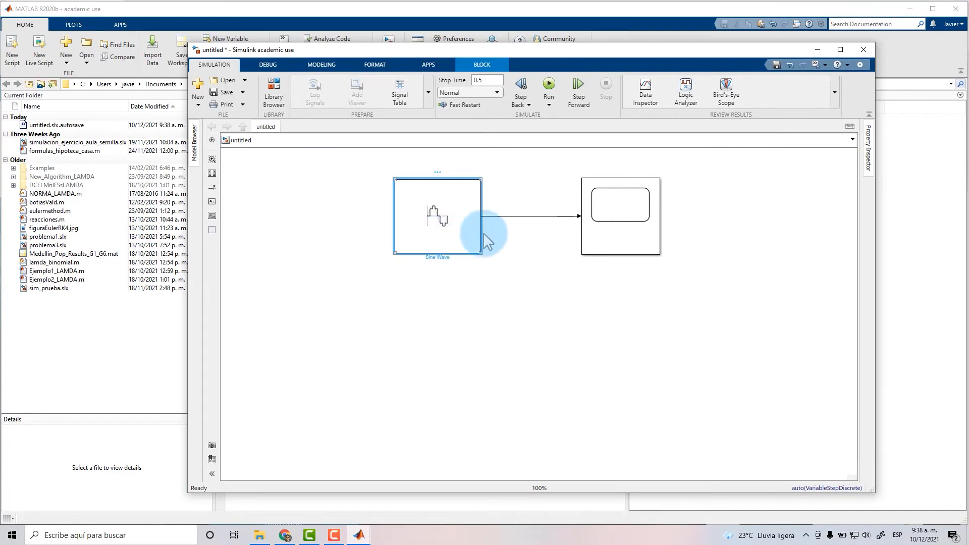
click(529, 216)
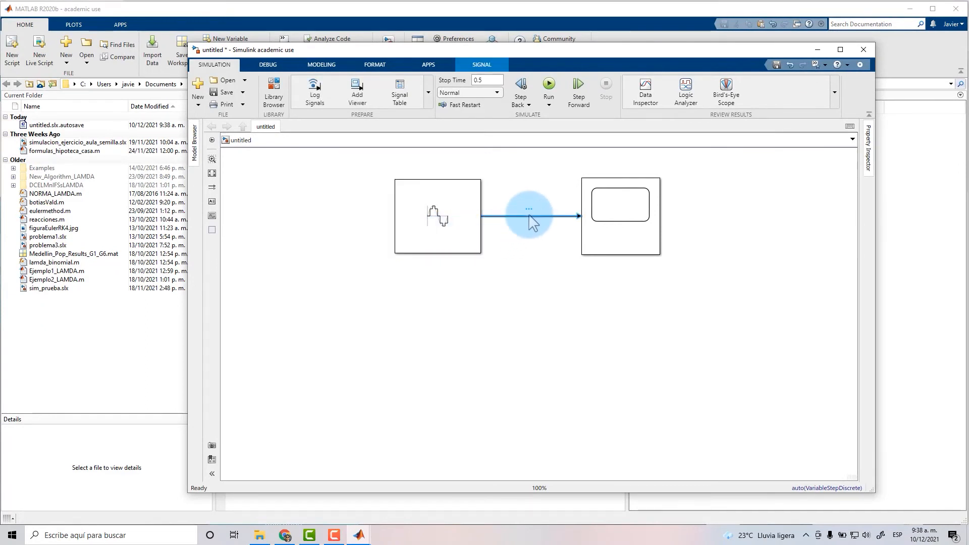
drag(597, 242, 626, 240)
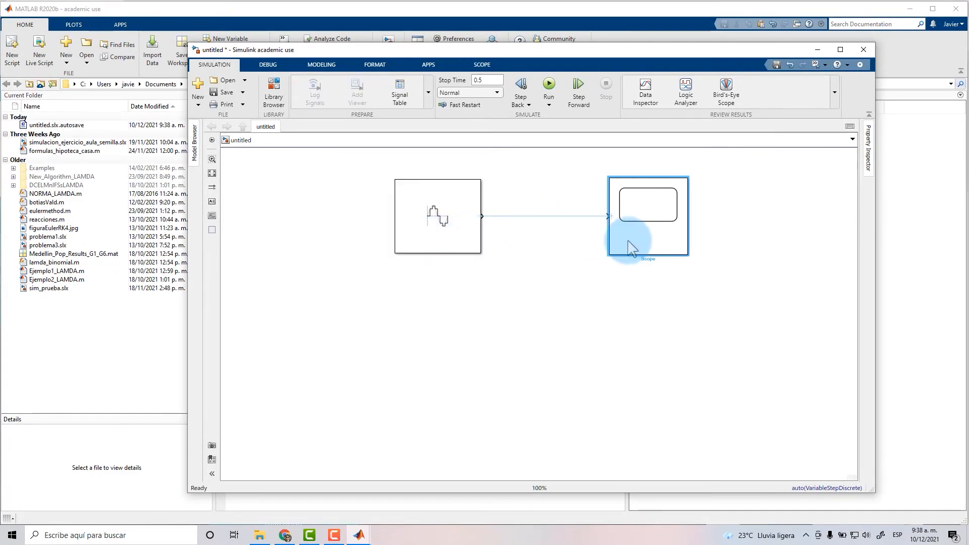
drag(432, 238, 346, 242)
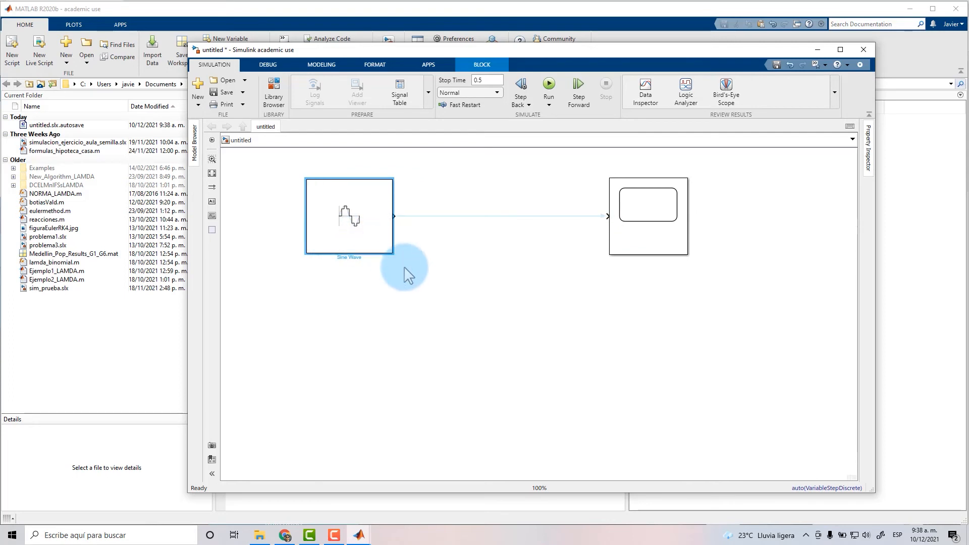
Duplicate the Sine Wave block and place the copy directly below the original
key(ctrl+c)
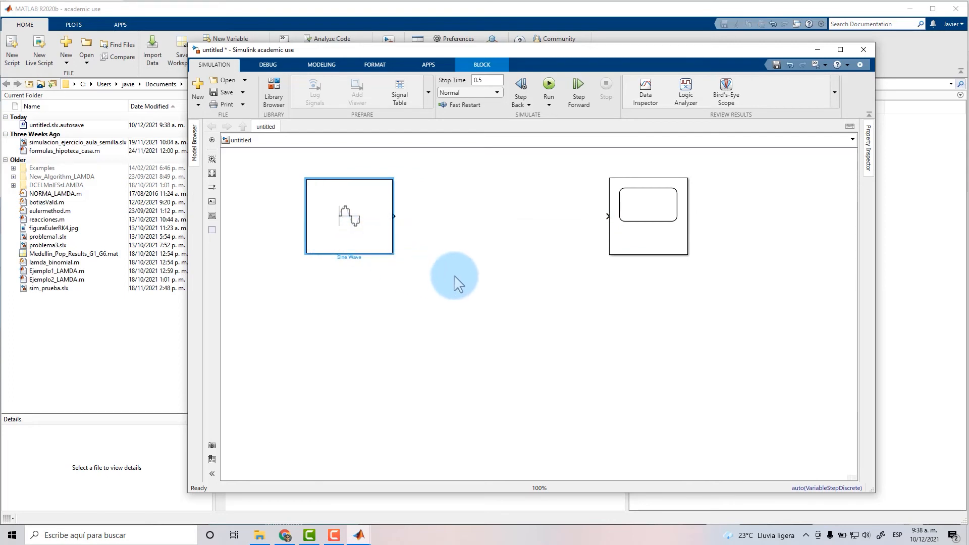
click(453, 275)
key(ctrl+v)
drag(479, 305, 330, 313)
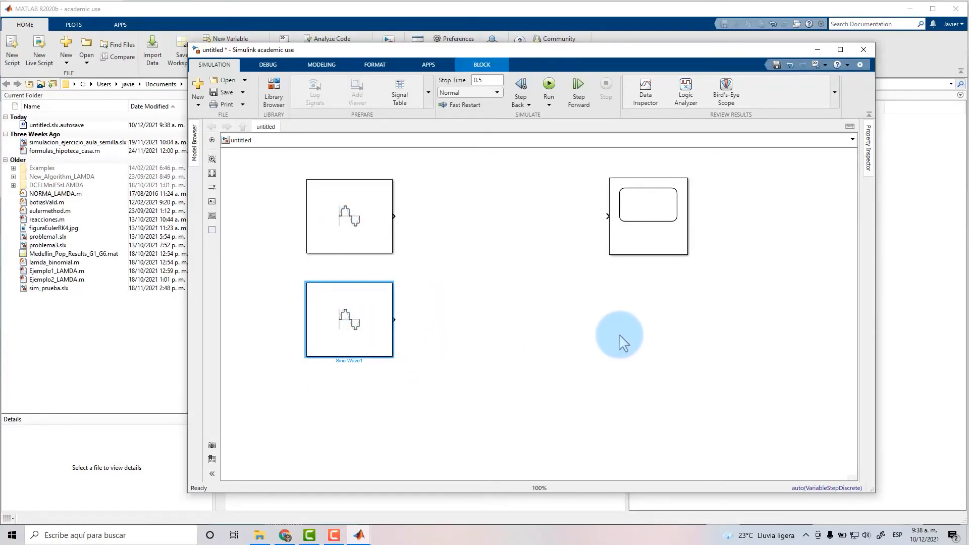
click(489, 332)
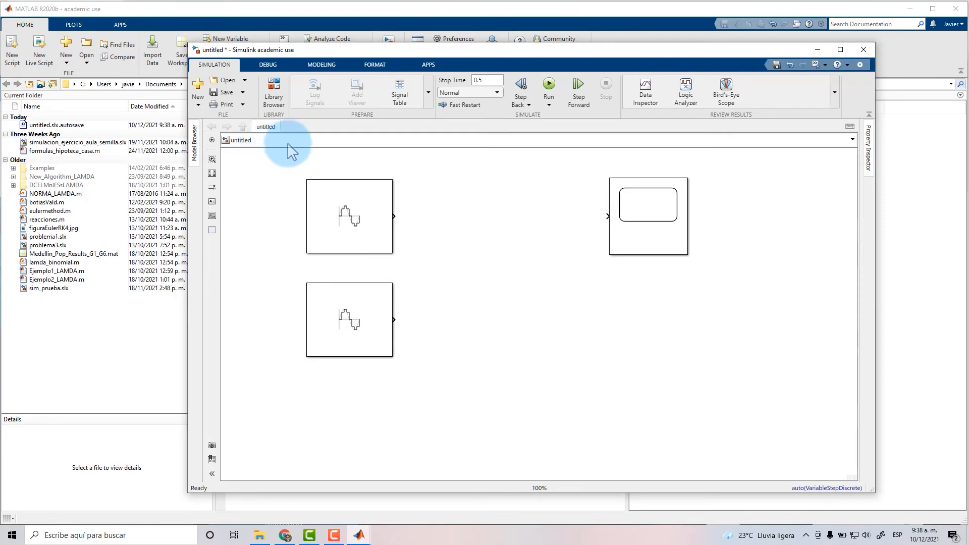
Add a Mux block from the Signal Routing library between the sine sources and the Scope, and align the Scope with it
click(274, 92)
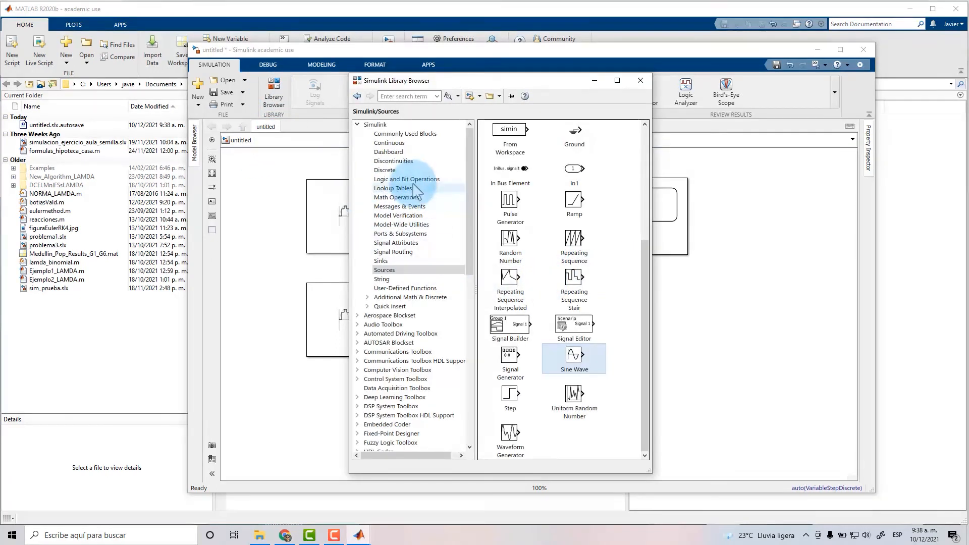
click(401, 233)
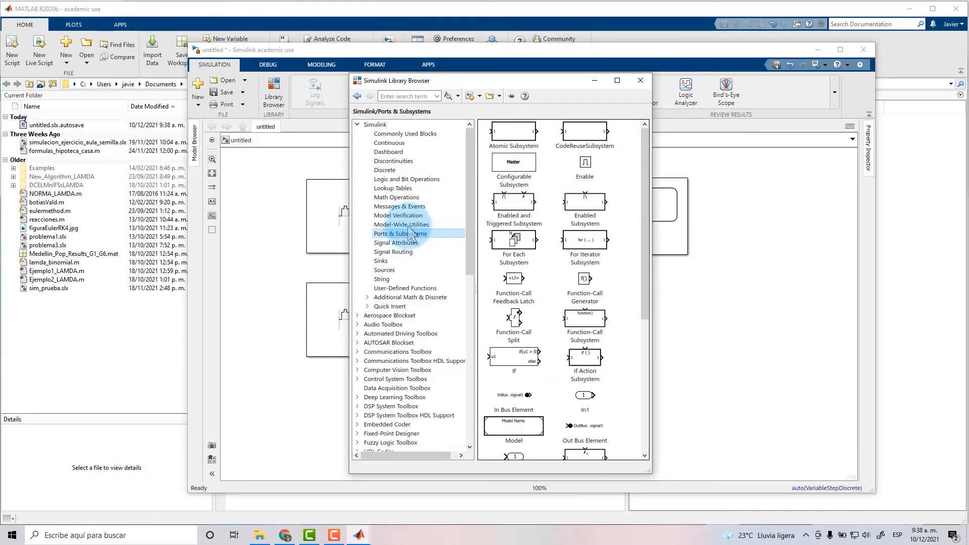
click(406, 225)
click(408, 216)
click(410, 243)
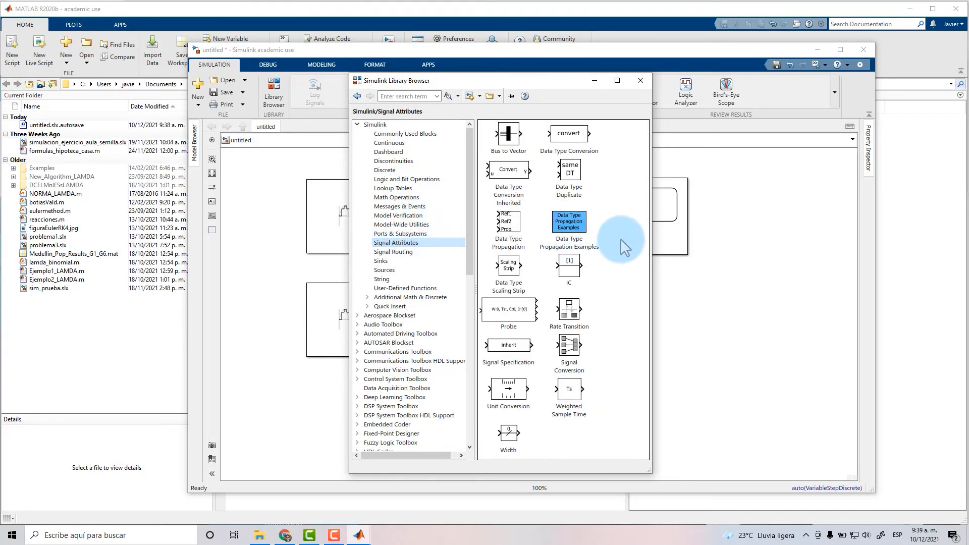
click(401, 234)
click(395, 252)
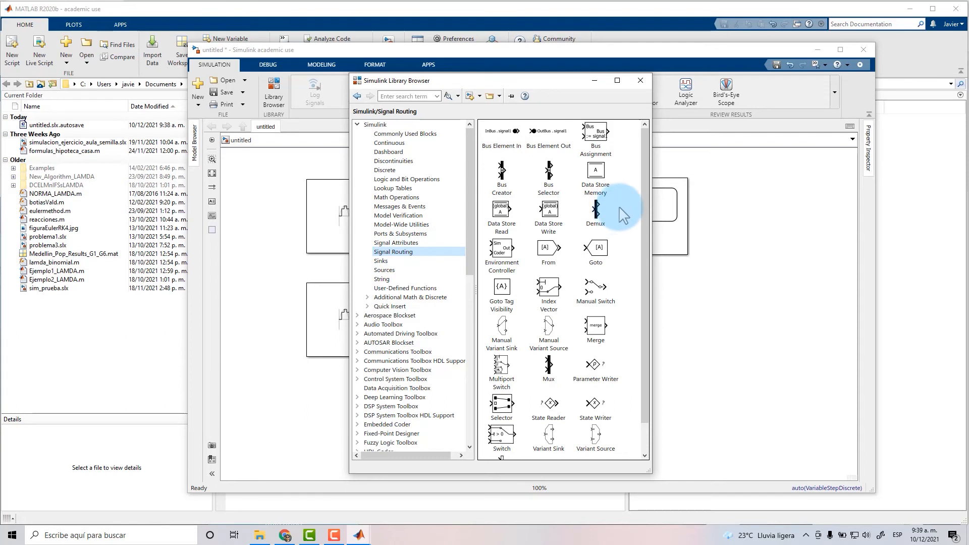
drag(649, 209, 646, 281)
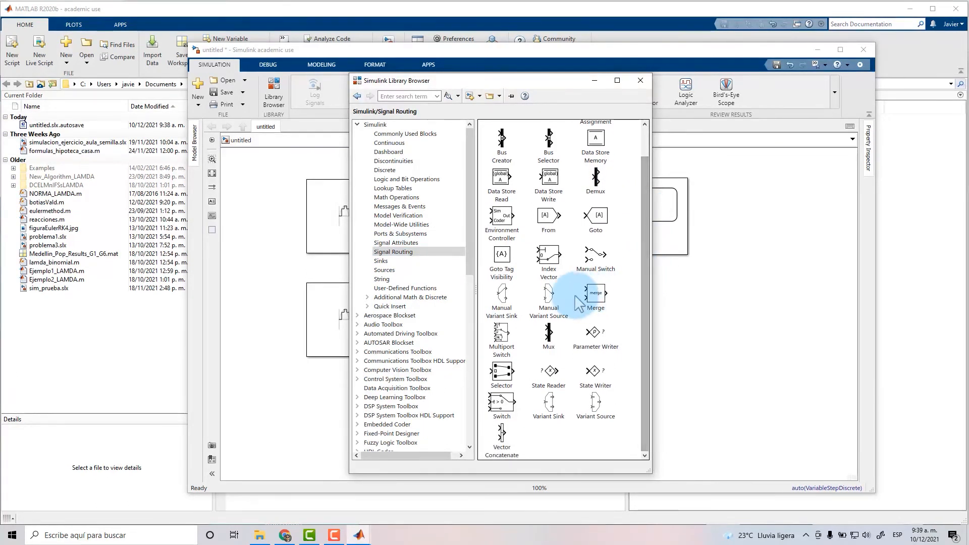
click(547, 337)
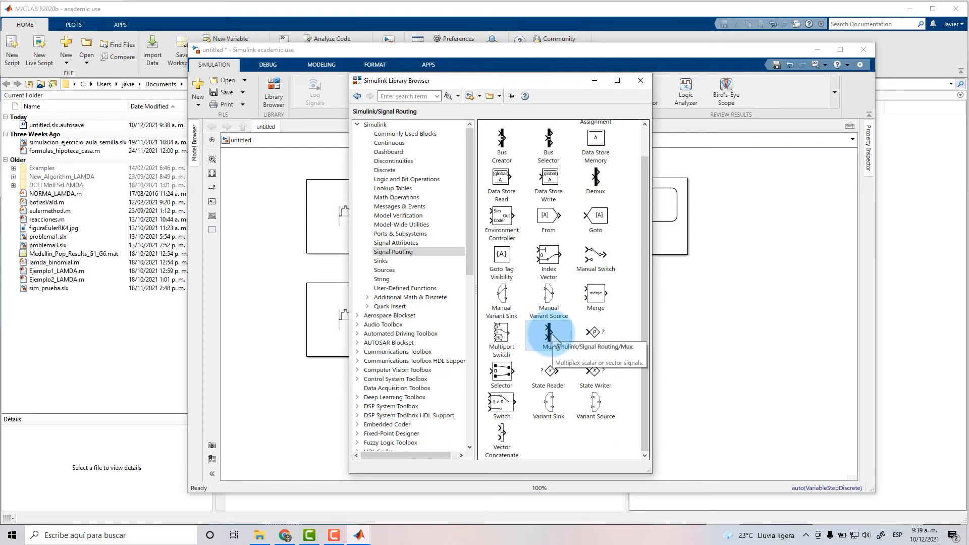
click(498, 81)
drag(502, 83, 709, 85)
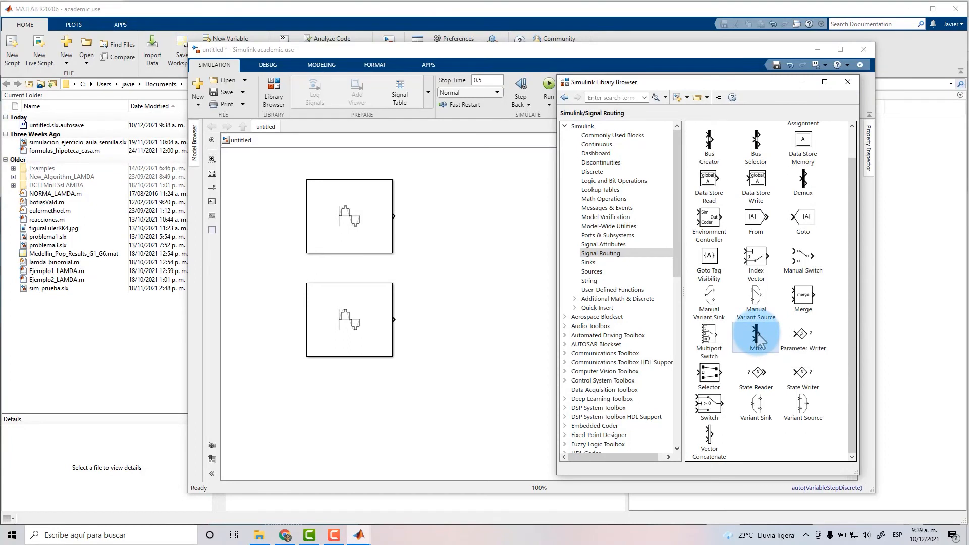
drag(757, 340, 488, 267)
ctrl+click(649, 249)
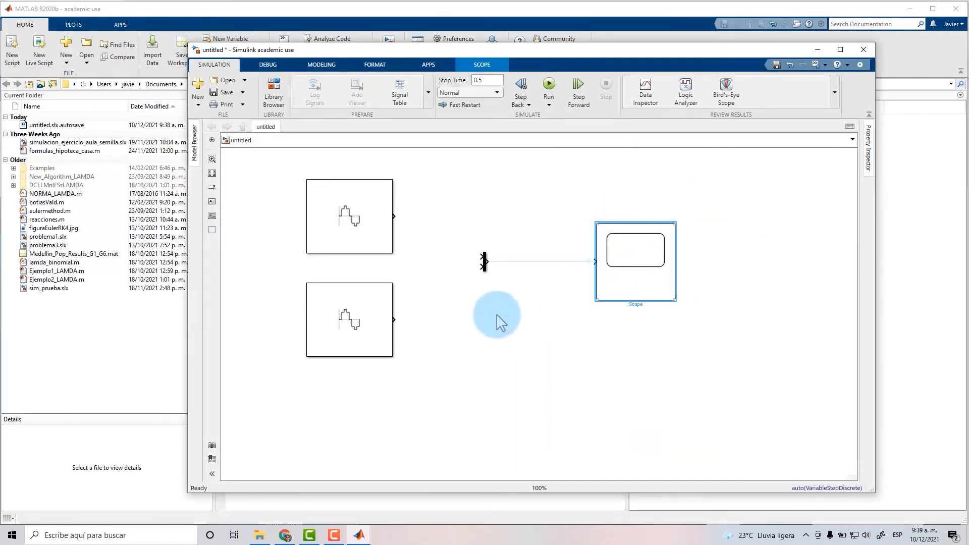
click(483, 259)
drag(487, 261, 486, 278)
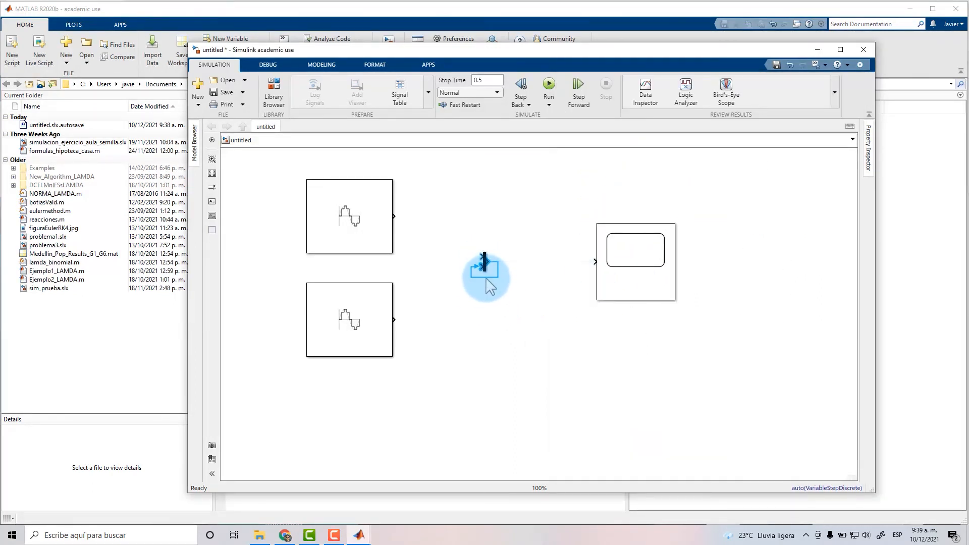
click(499, 273)
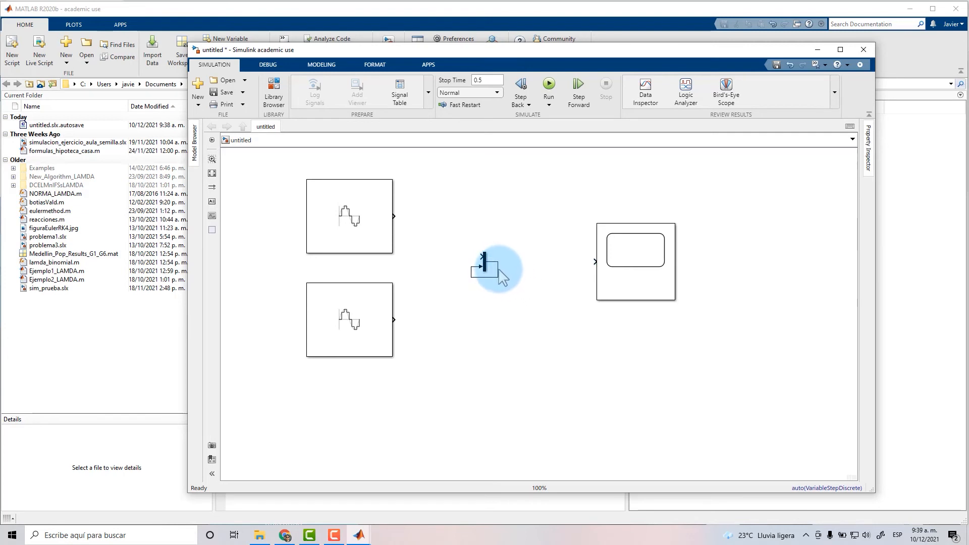
key(Delete)
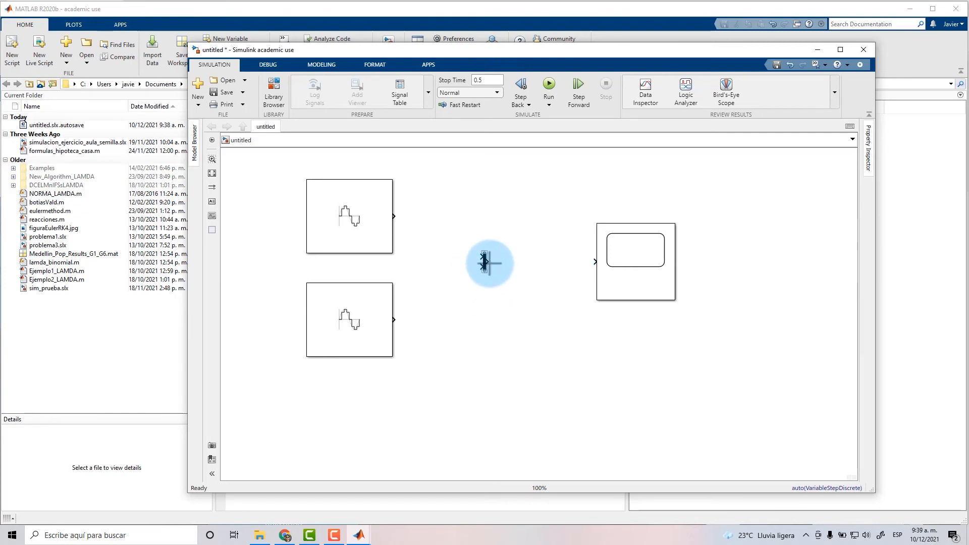
Connect both Sine Wave blocks to the Mux inputs and the Mux output to the Scope, moving the Scope closer
drag(395, 214, 483, 256)
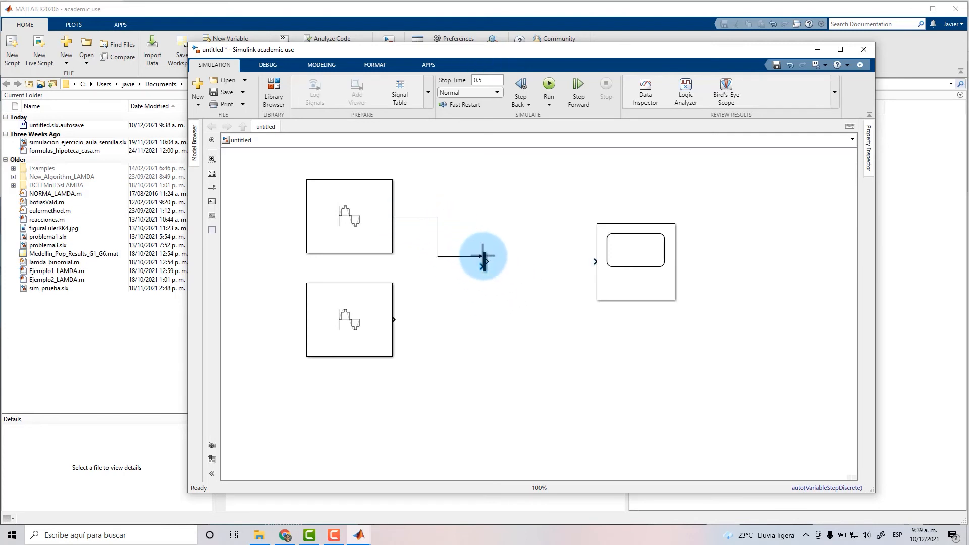
mouse_move(396, 318)
mouse_down()
mouse_move(439, 318)
mouse_move(473, 257)
mouse_move(480, 264)
mouse_move(443, 277)
mouse_move(594, 260)
mouse_move(567, 284)
mouse_move(558, 276)
mouse_up()
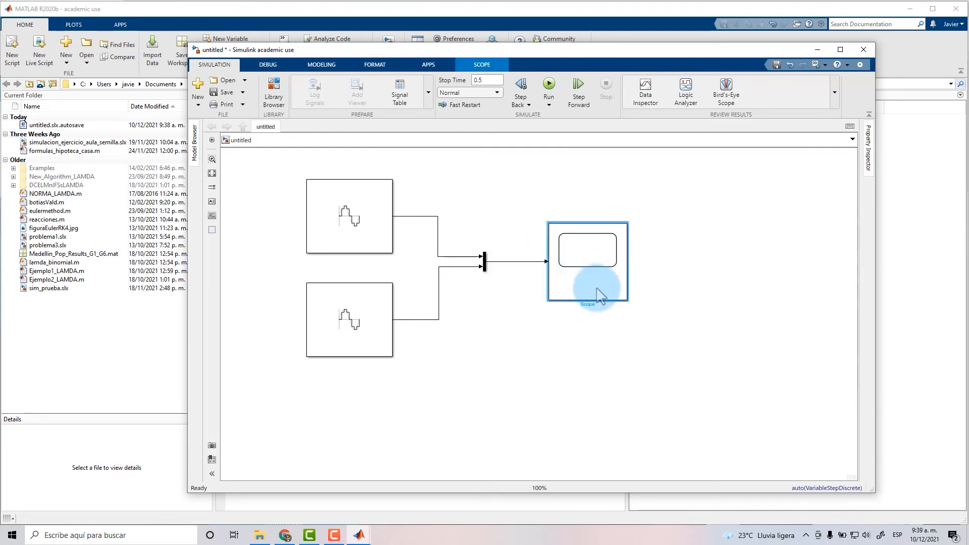
click(477, 336)
Set the phase of the lower Sine Wave block to 2*pi*10 rad
click(331, 309)
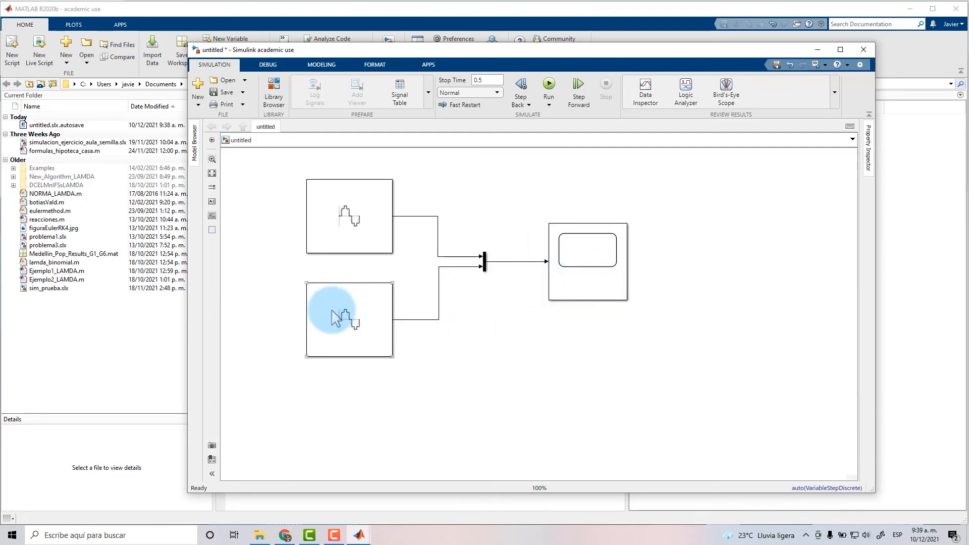
click(345, 296)
click(345, 296)
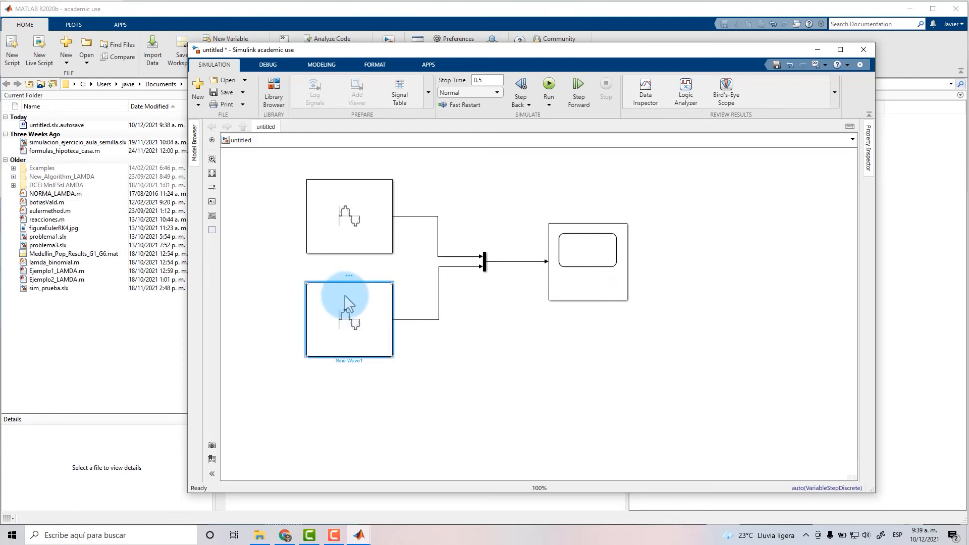
double_click(360, 319)
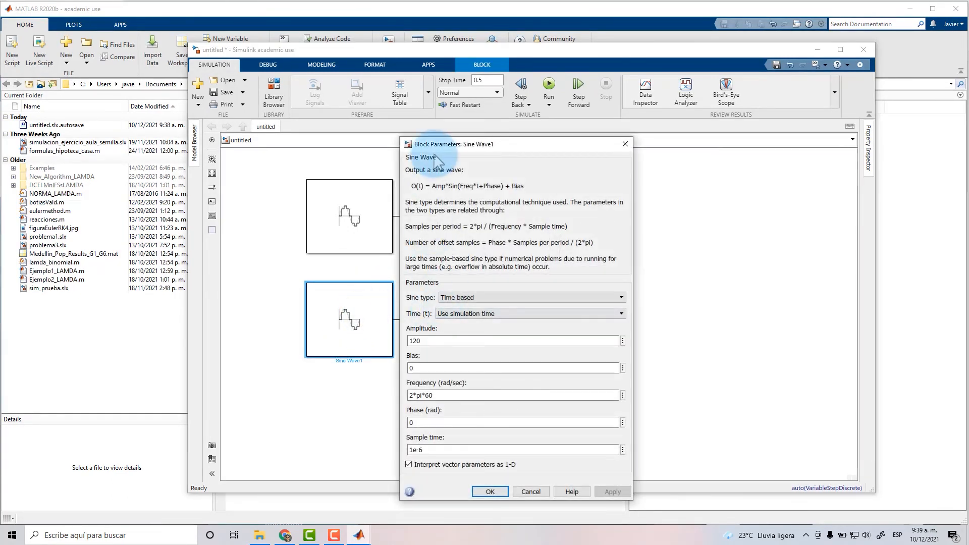
drag(457, 136, 503, 72)
double_click(468, 348)
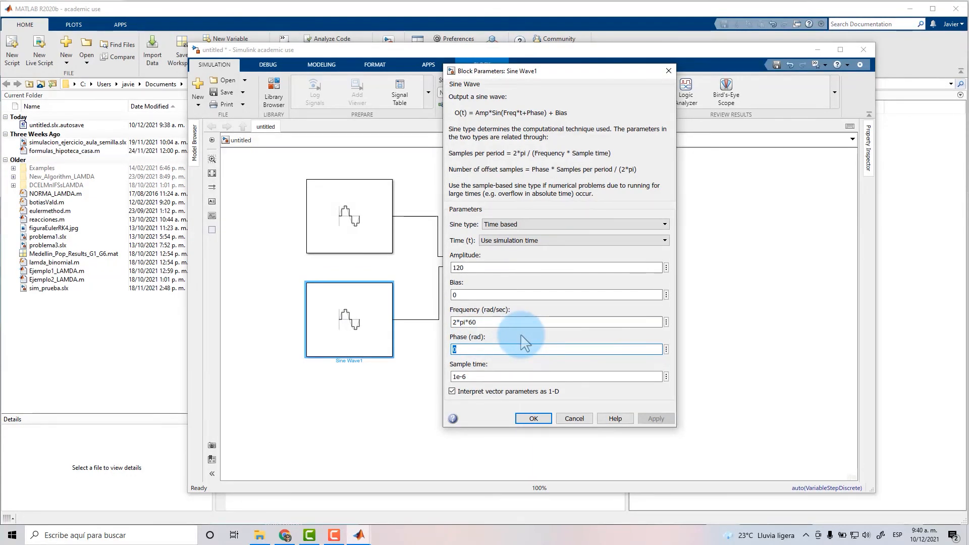
text(2)
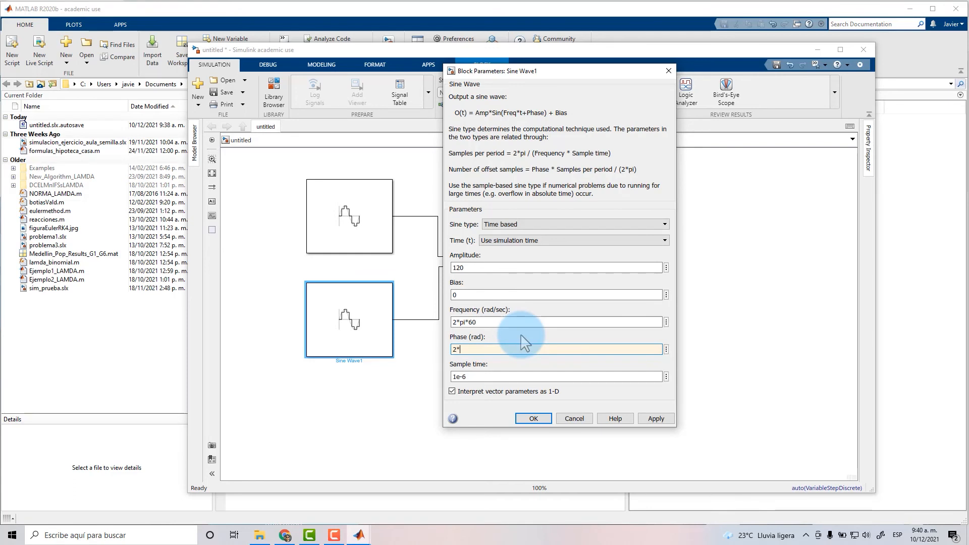
text(*pi)
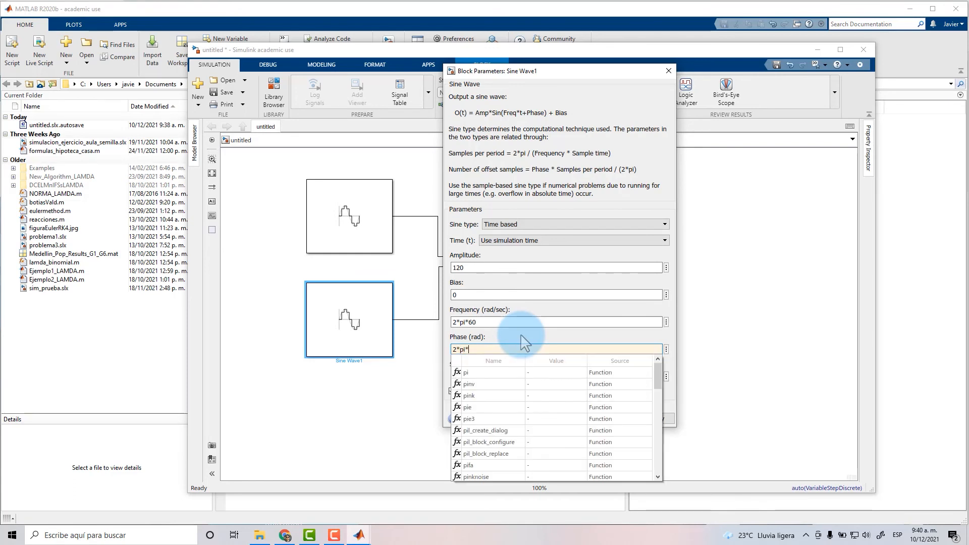
text(*)
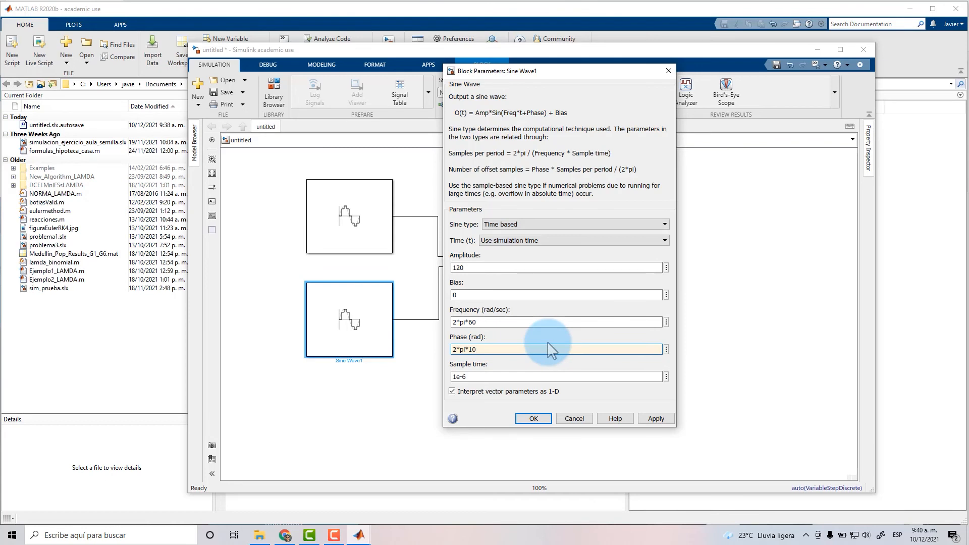
click(656, 419)
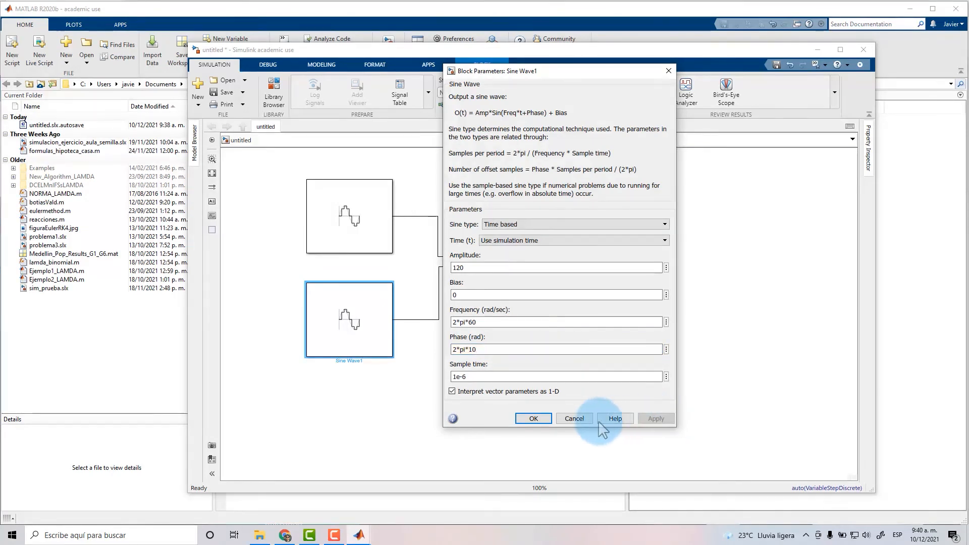
click(532, 419)
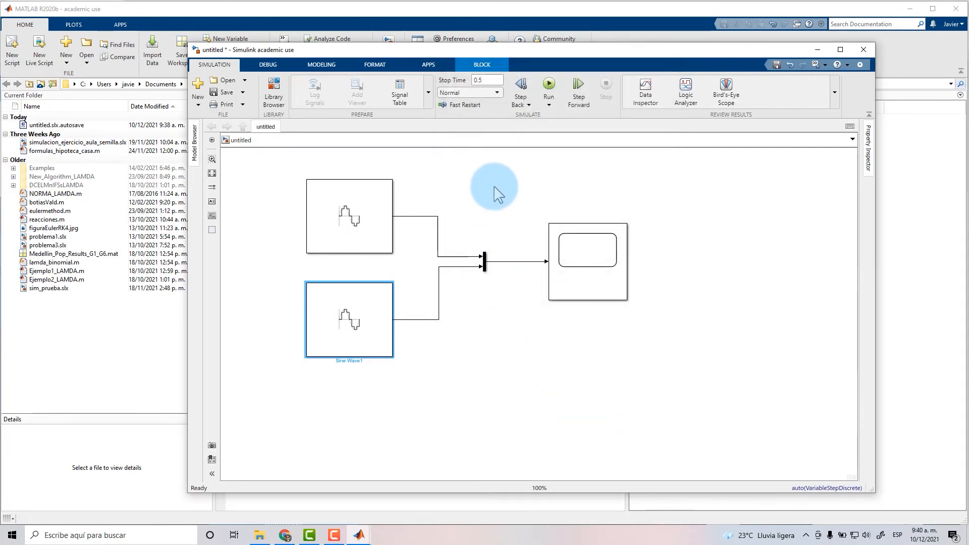
Run the simulation and inspect the start of the combined sine signals in the Scope, closing it when done
click(549, 91)
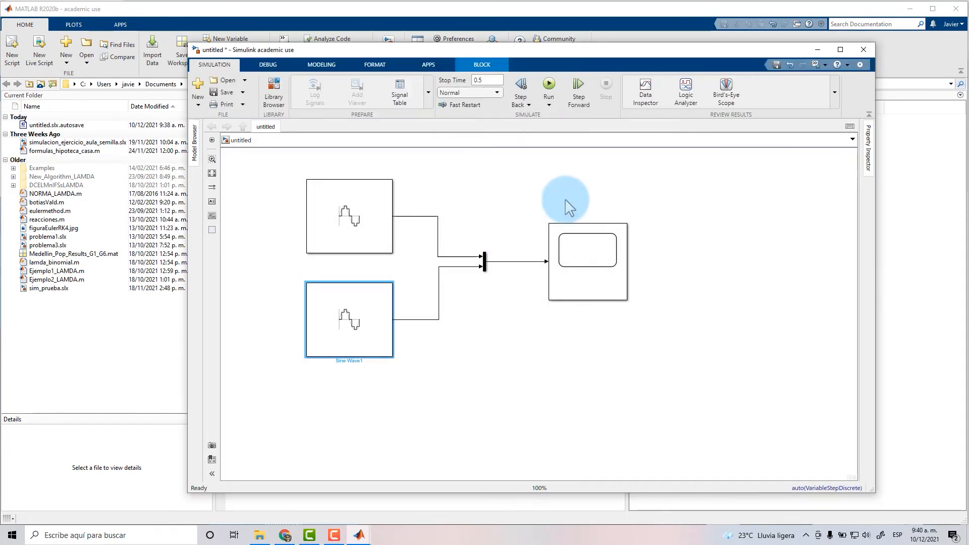
click(590, 294)
click(590, 294)
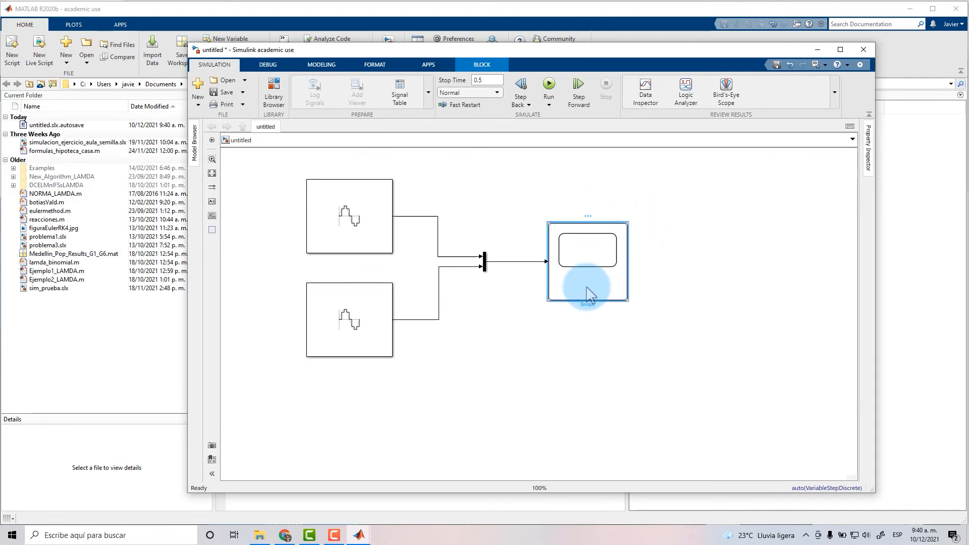
double_click(590, 294)
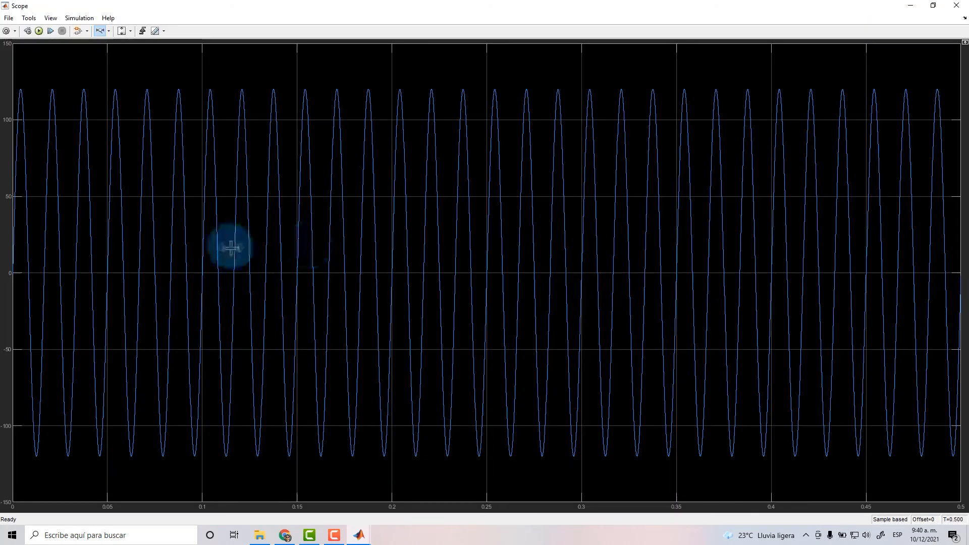
click(100, 31)
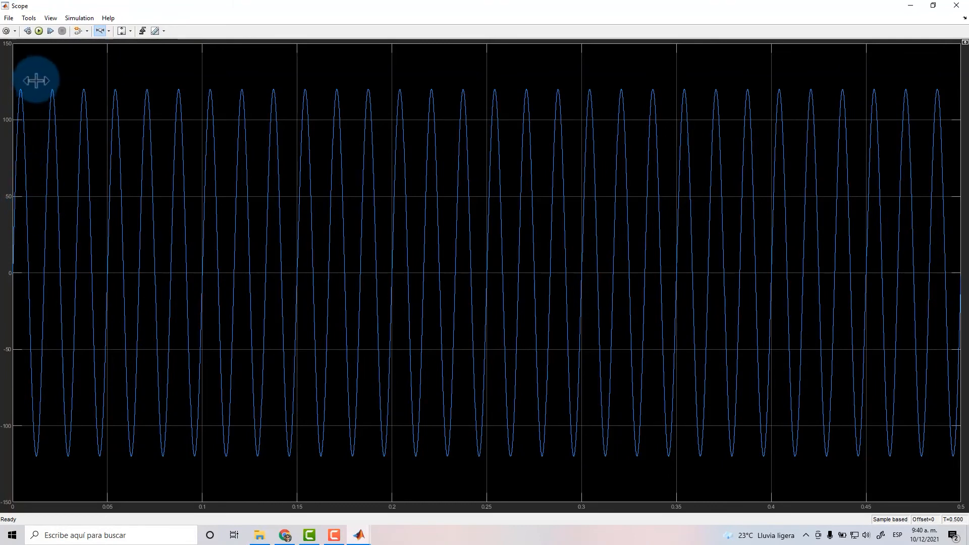
drag(15, 138, 28, 139)
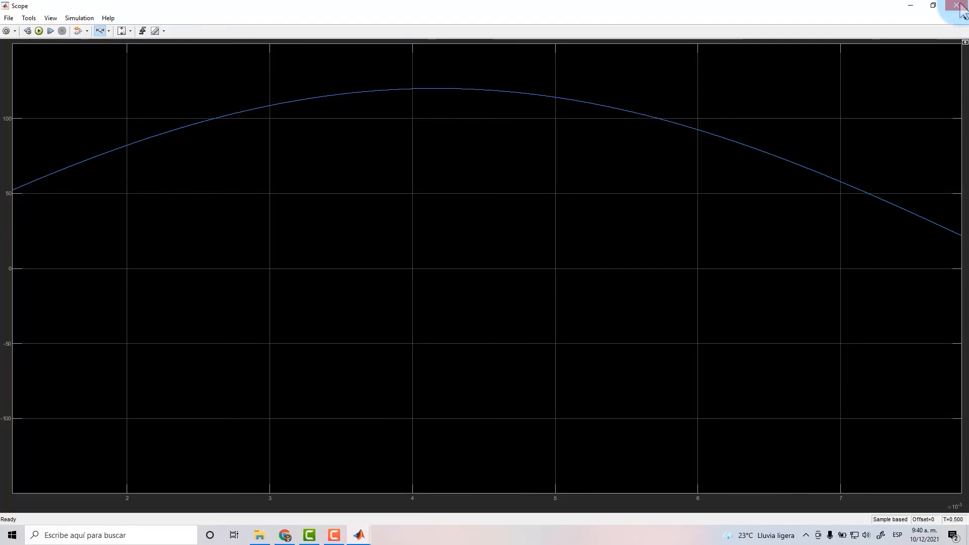
click(956, 6)
Change the phase of the lower Sine Wave block to 1.5 rad
double_click(346, 324)
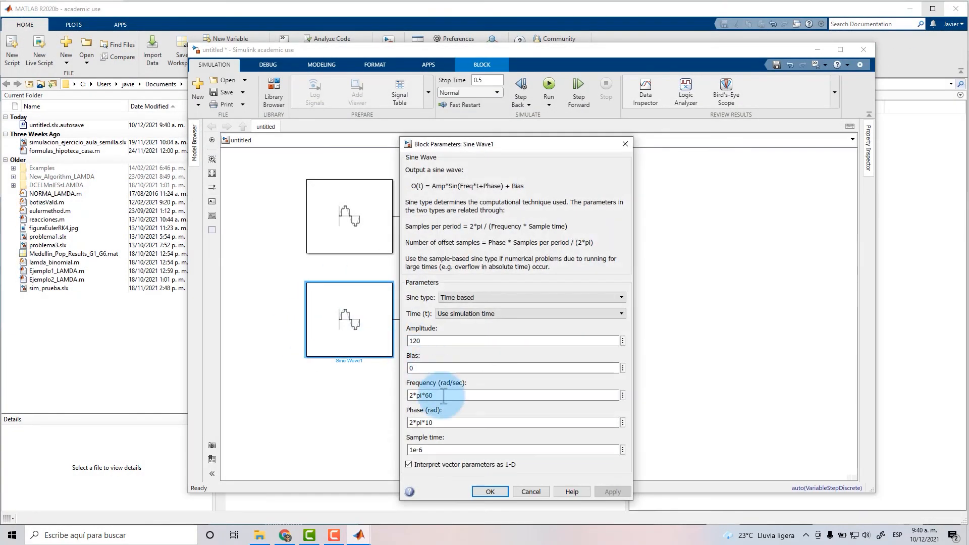
drag(408, 422, 435, 423)
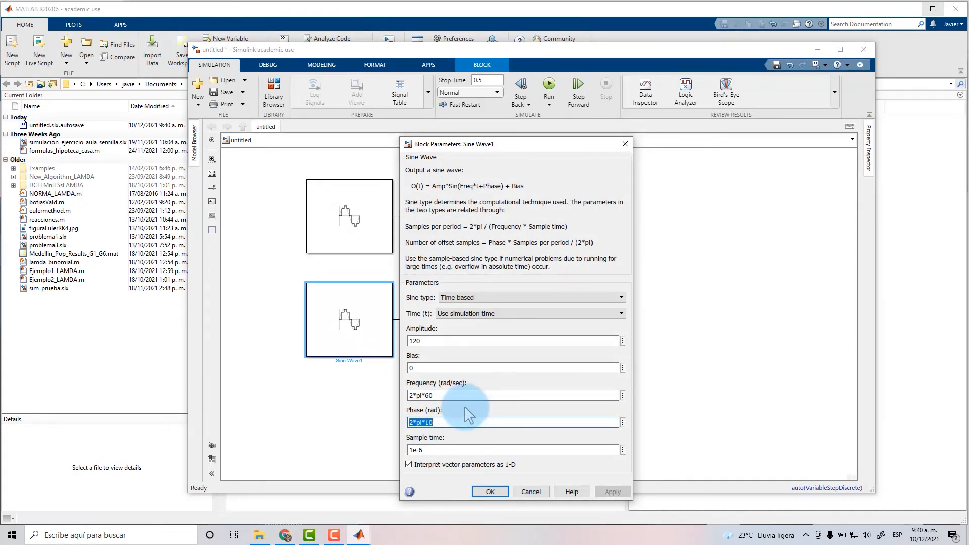
text(1.5)
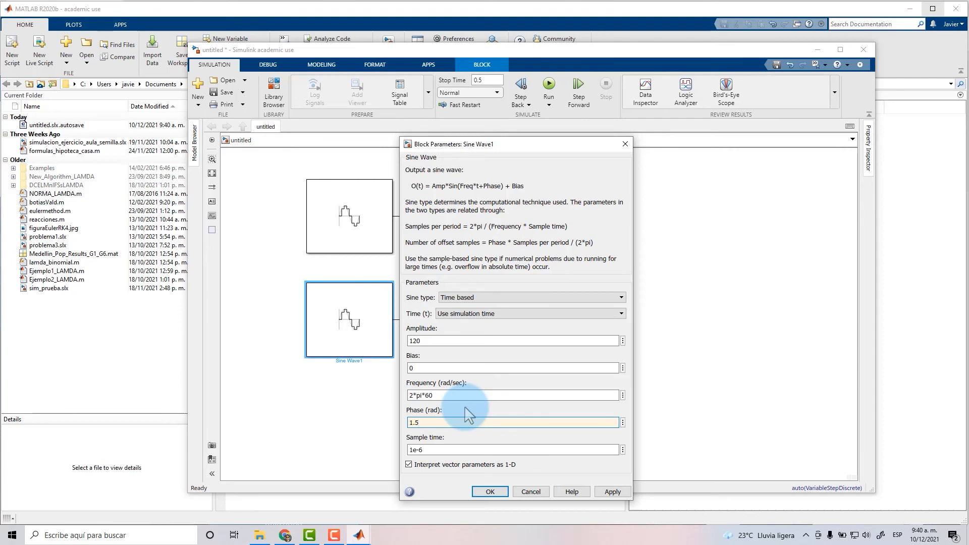
click(489, 492)
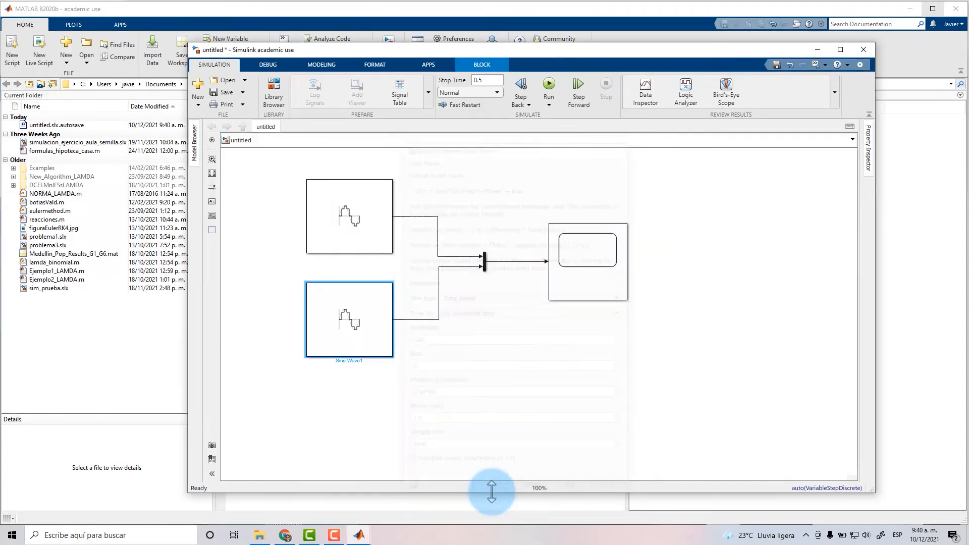
click(422, 347)
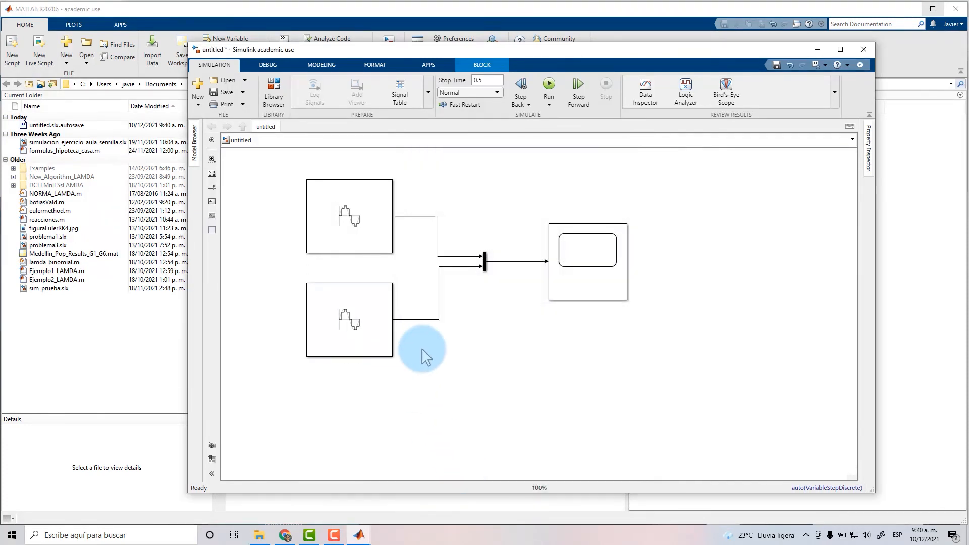
Rerun the simulation and examine the phase shift between the two sine waves in the Scope, closing it when done
click(549, 86)
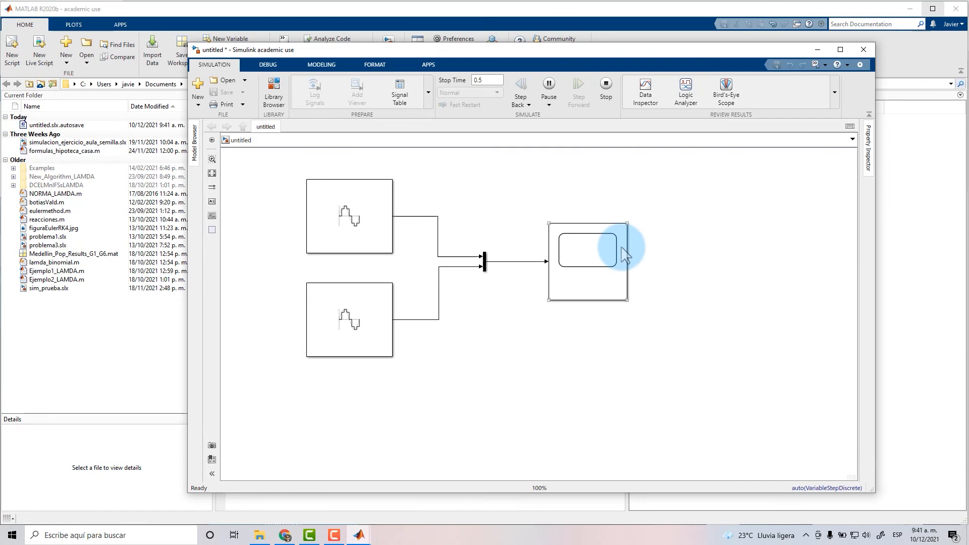
click(590, 268)
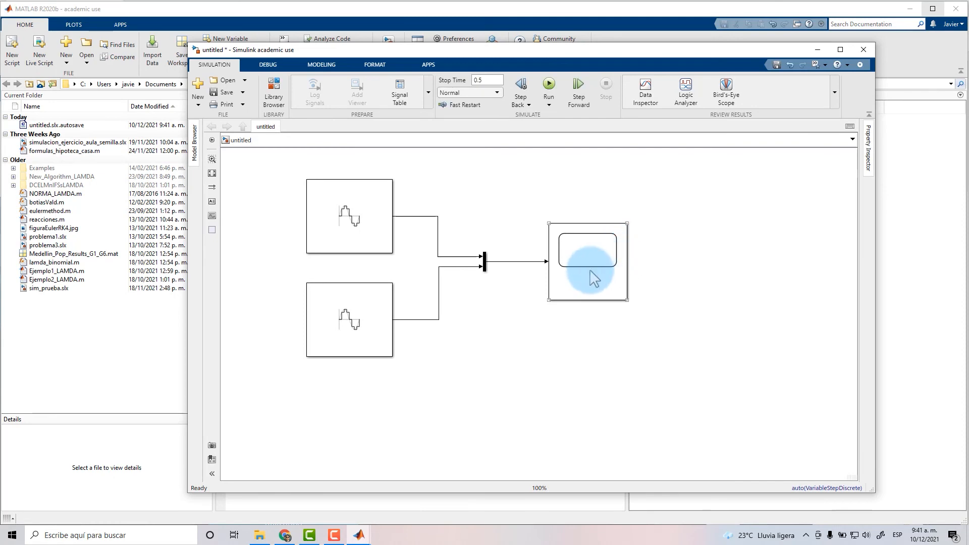
double_click(589, 271)
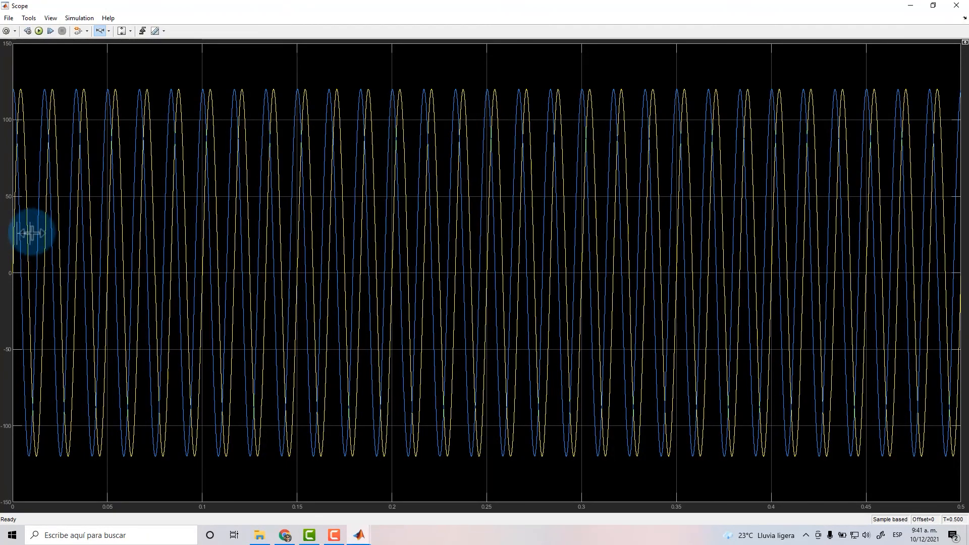
drag(31, 233, 17, 233)
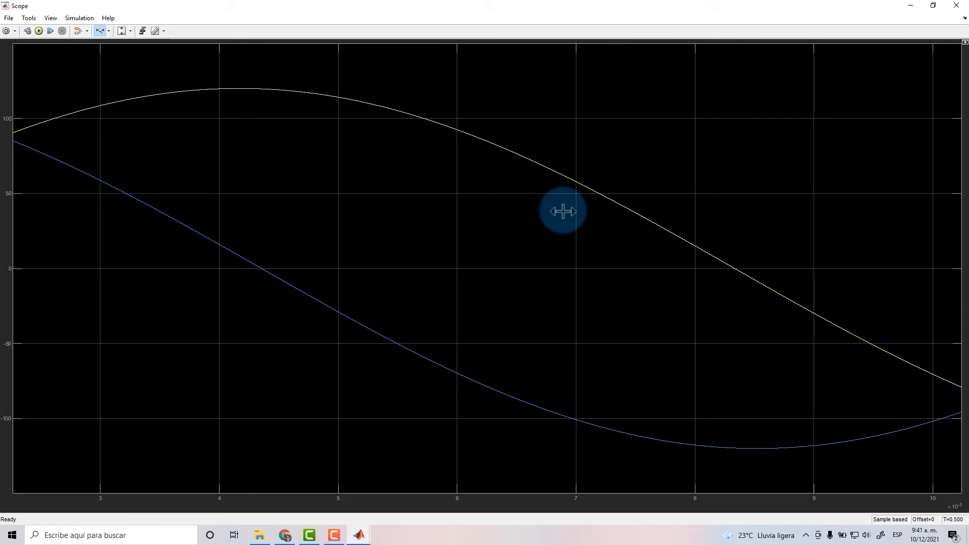
click(108, 32)
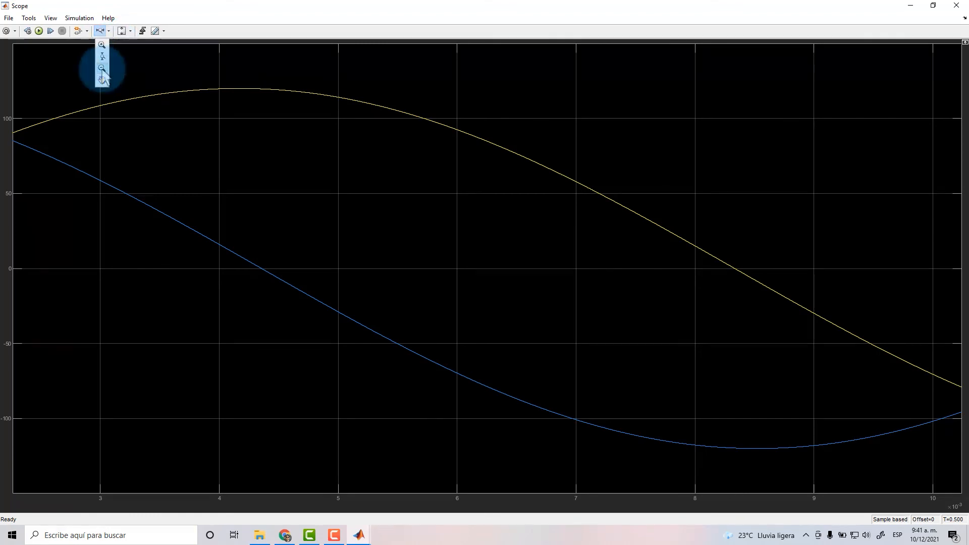
click(102, 68)
click(163, 120)
click(163, 120)
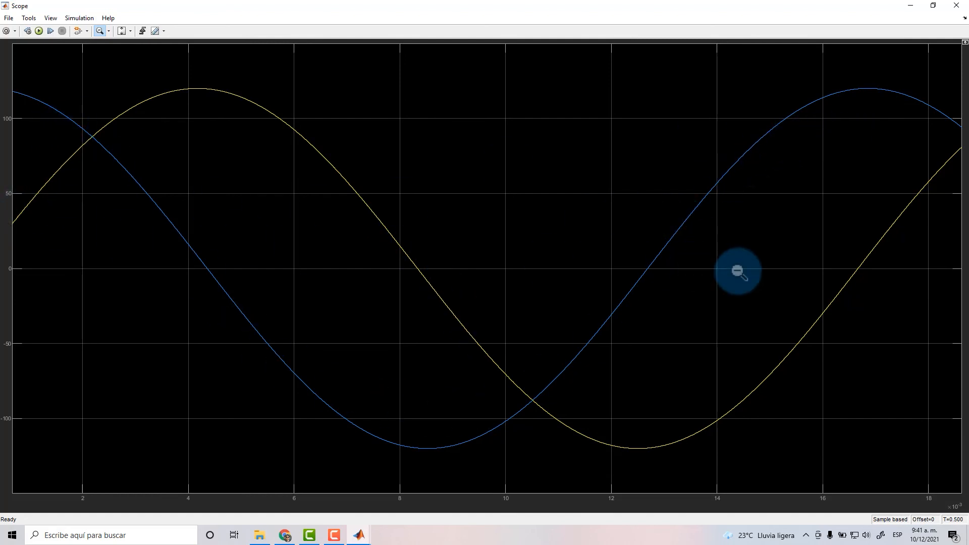
click(960, 11)
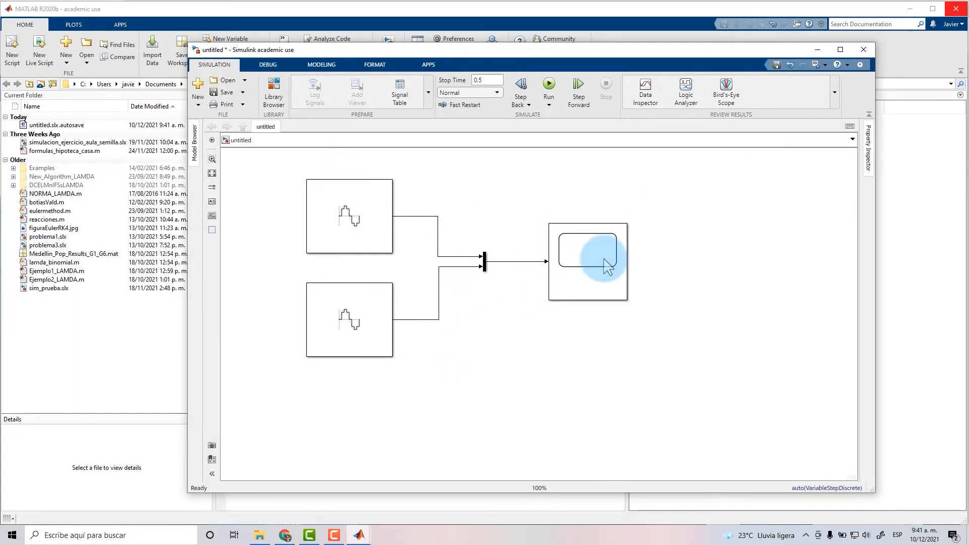
click(386, 351)
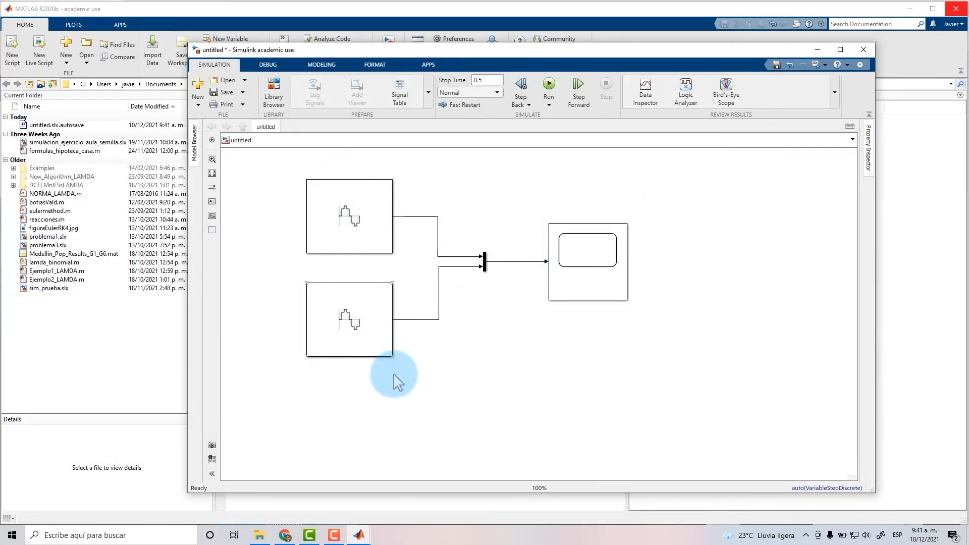
click(484, 264)
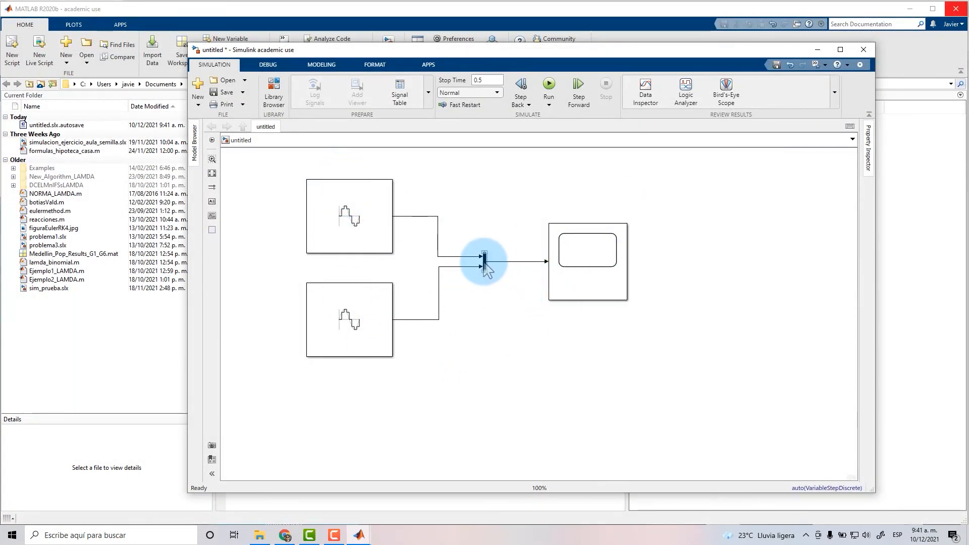
click(510, 335)
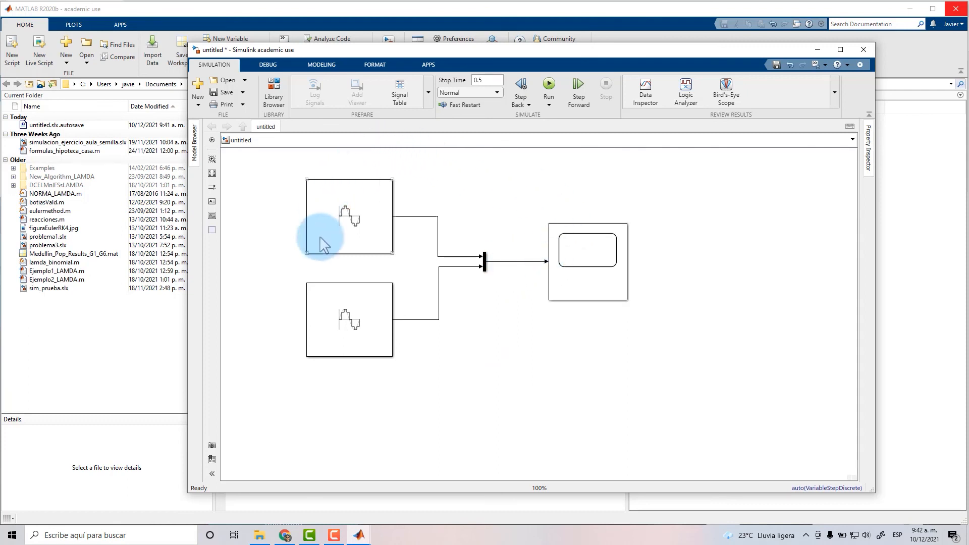
click(335, 250)
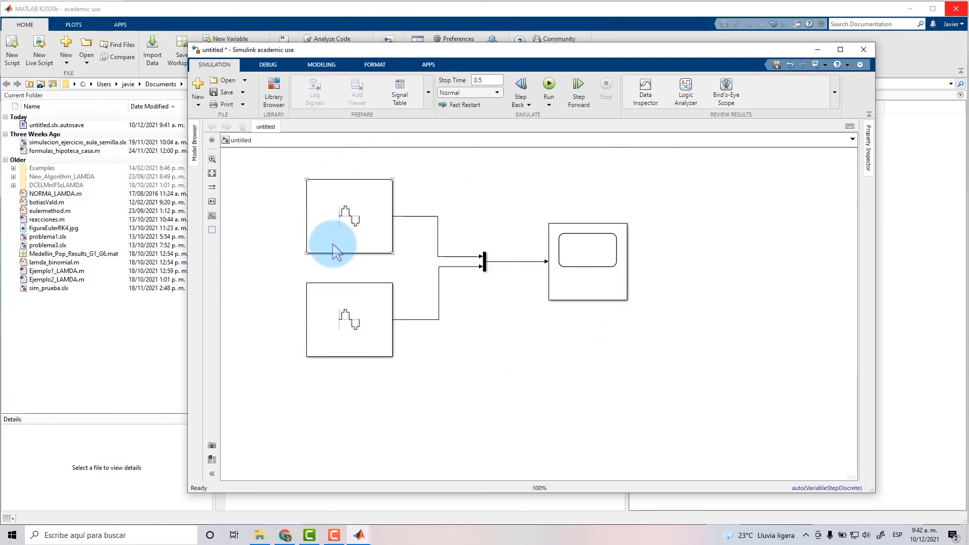
click(335, 320)
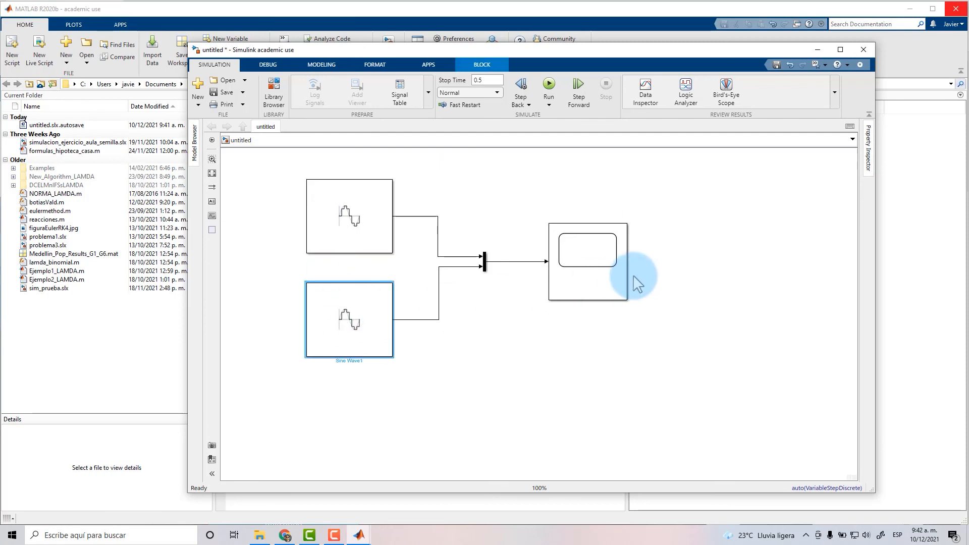
click(598, 277)
click(532, 347)
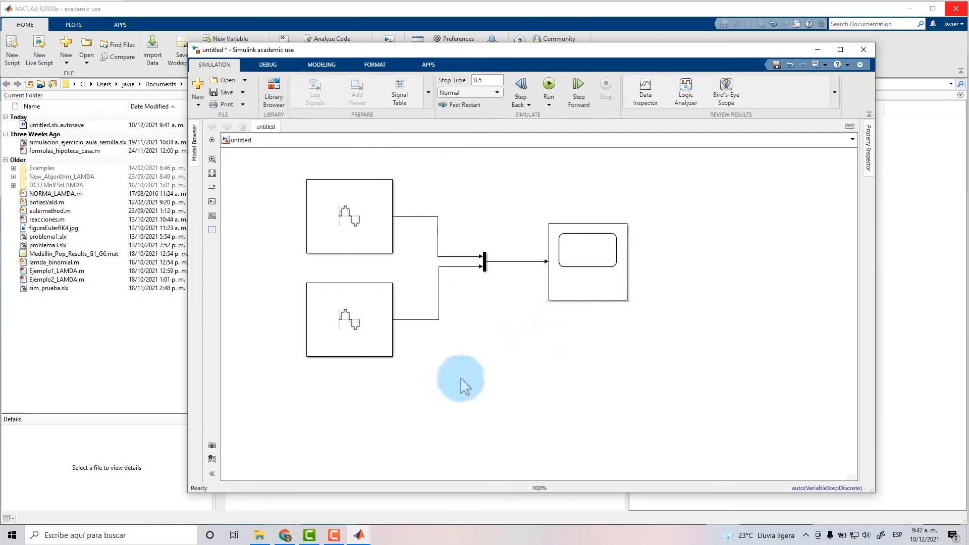
Browse the Sinks, Sources and Continuous block sets in the Simulink library, closing the Library Browser when done
click(277, 91)
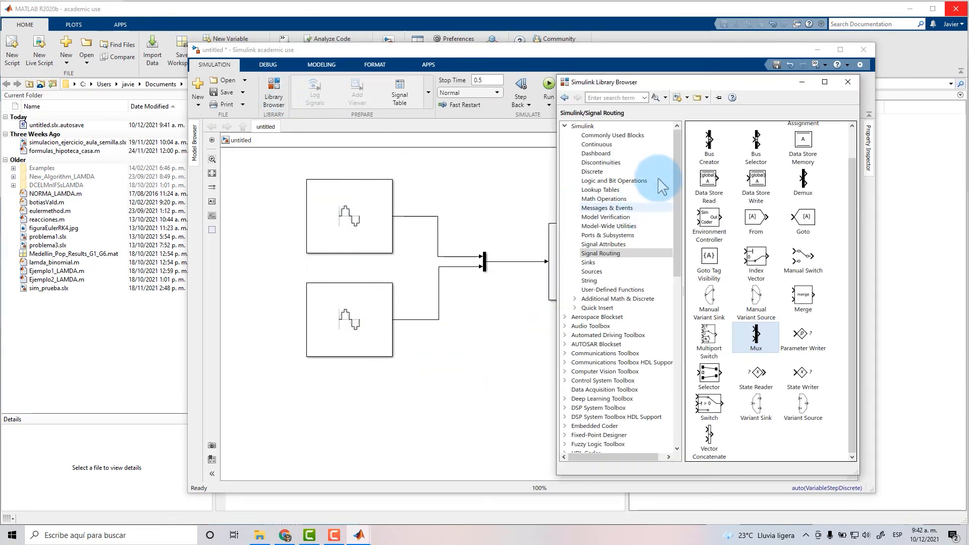
drag(588, 81, 418, 101)
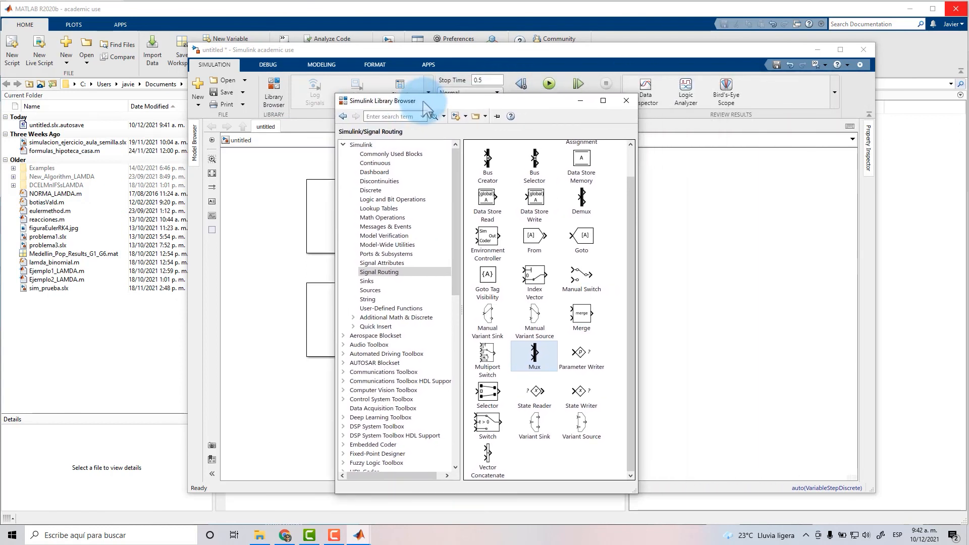
click(380, 282)
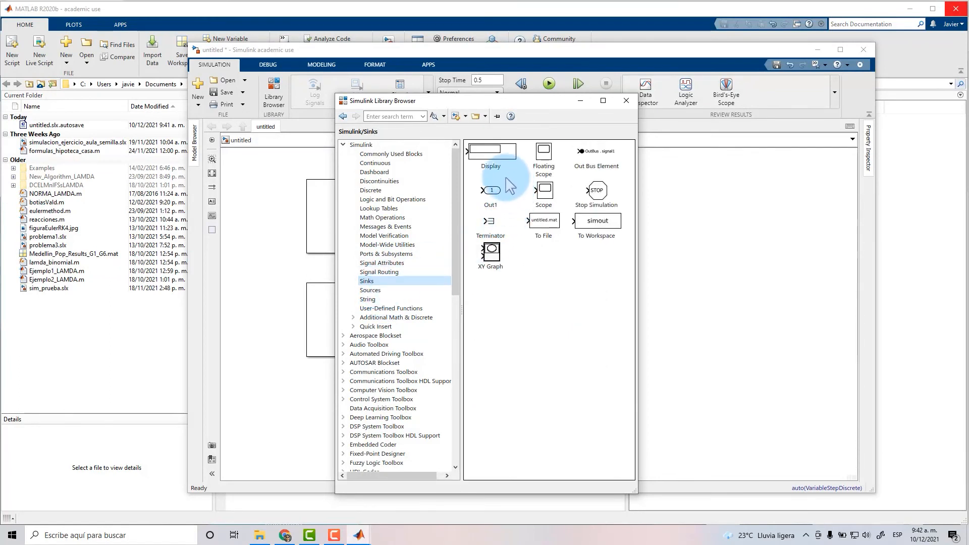
click(376, 291)
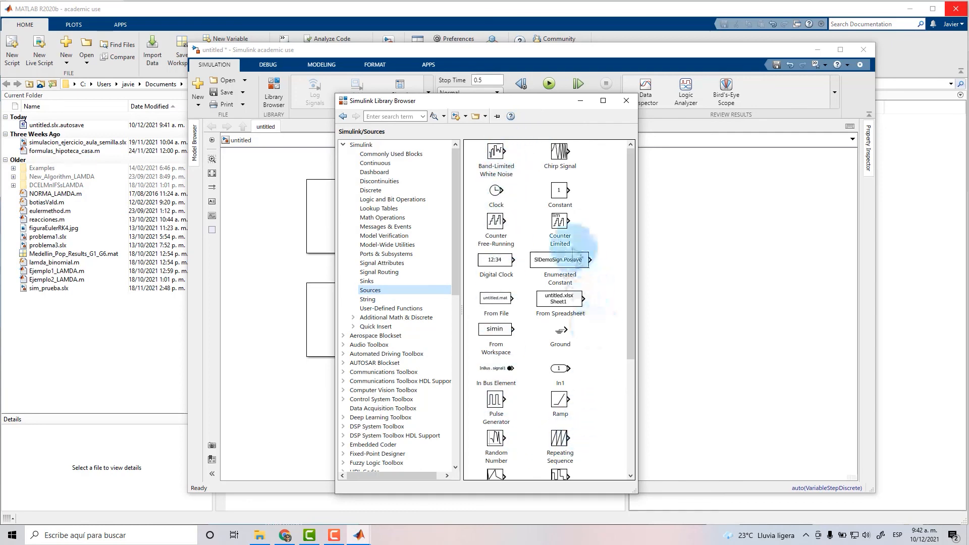
scroll(560, 242, down, 4)
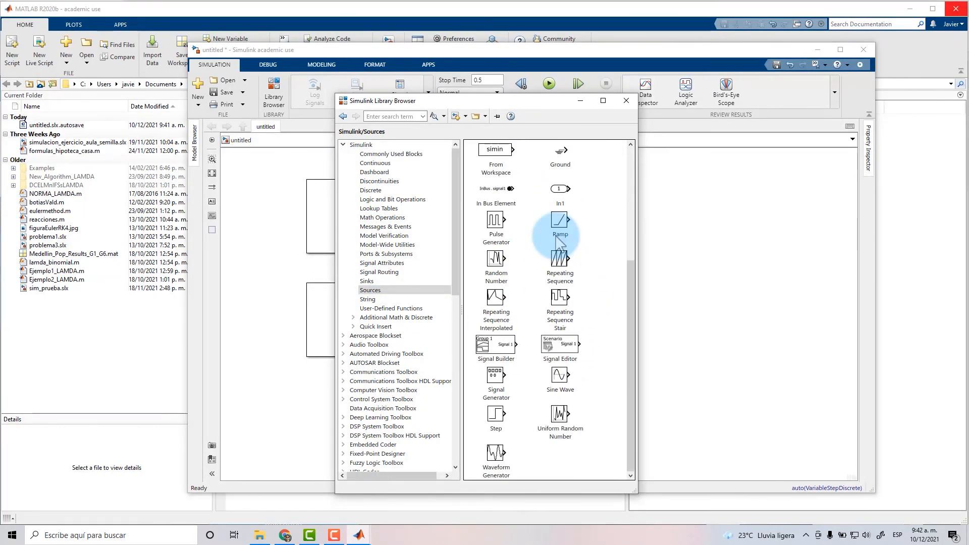
scroll(562, 245, up, 4)
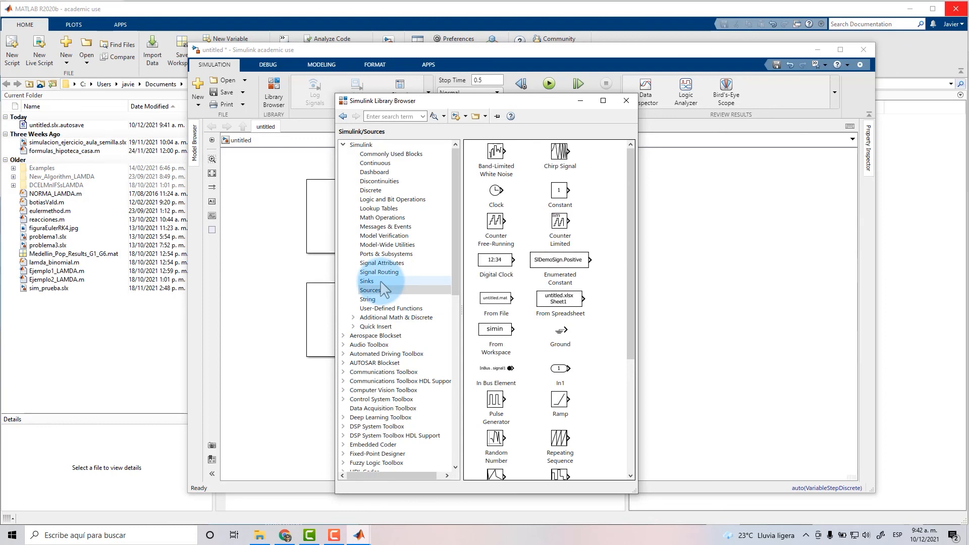
click(374, 163)
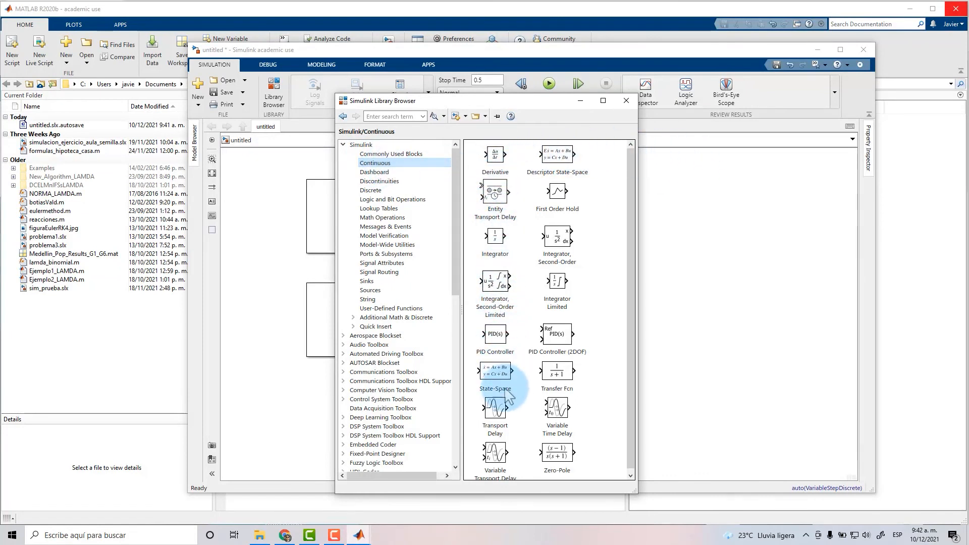
scroll(600, 285, down, 1)
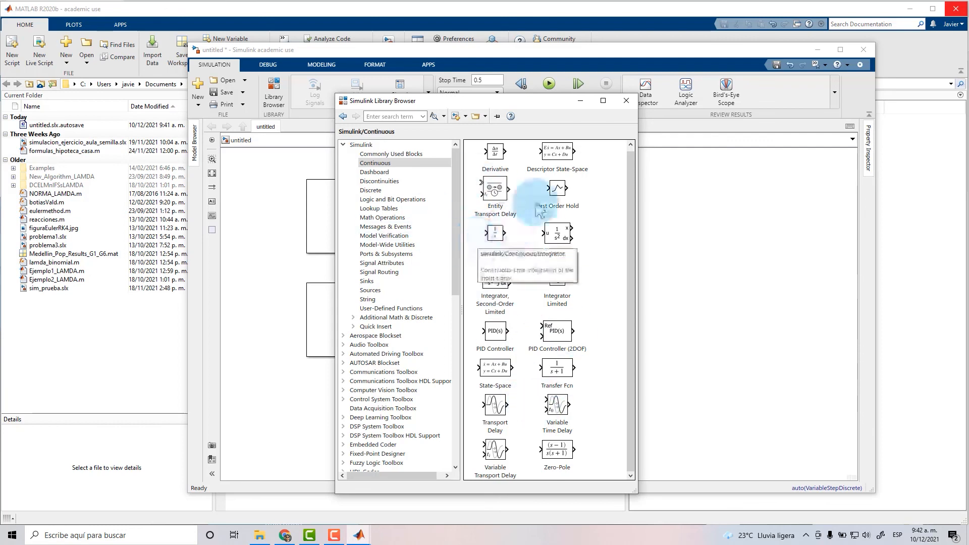
click(626, 101)
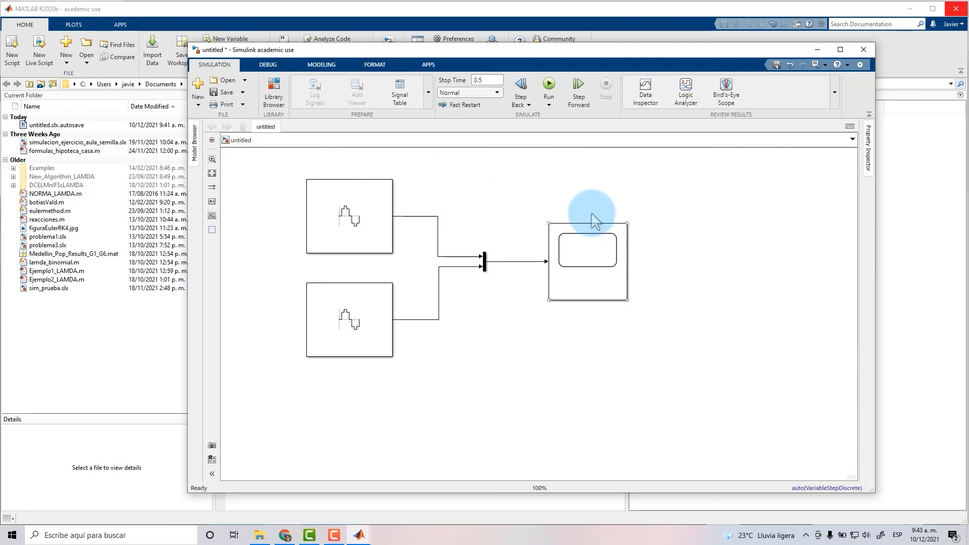
click(348, 240)
click(637, 336)
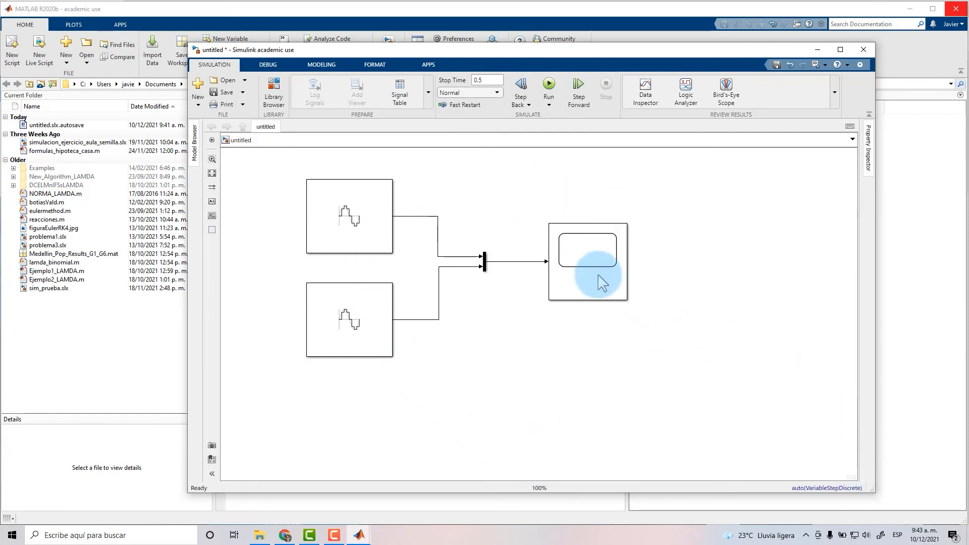
click(527, 316)
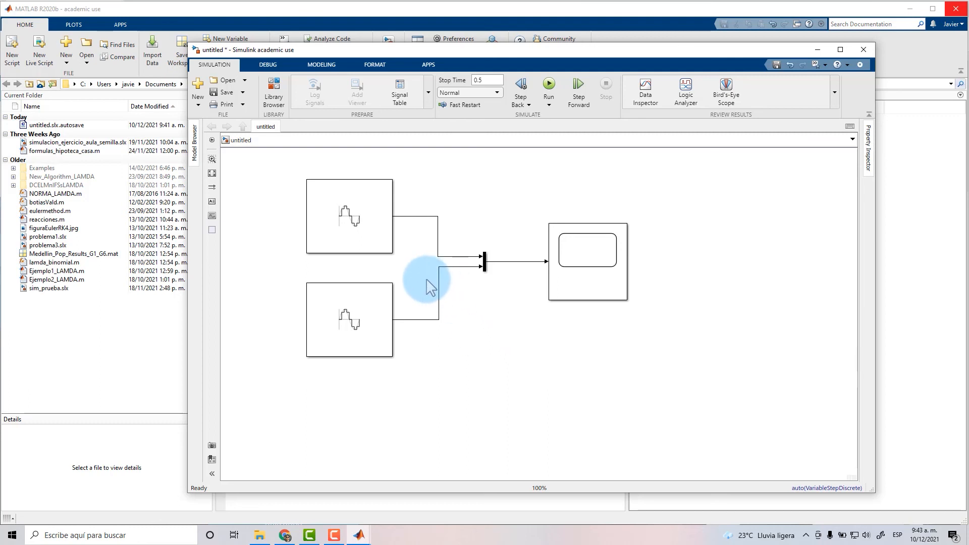
click(377, 249)
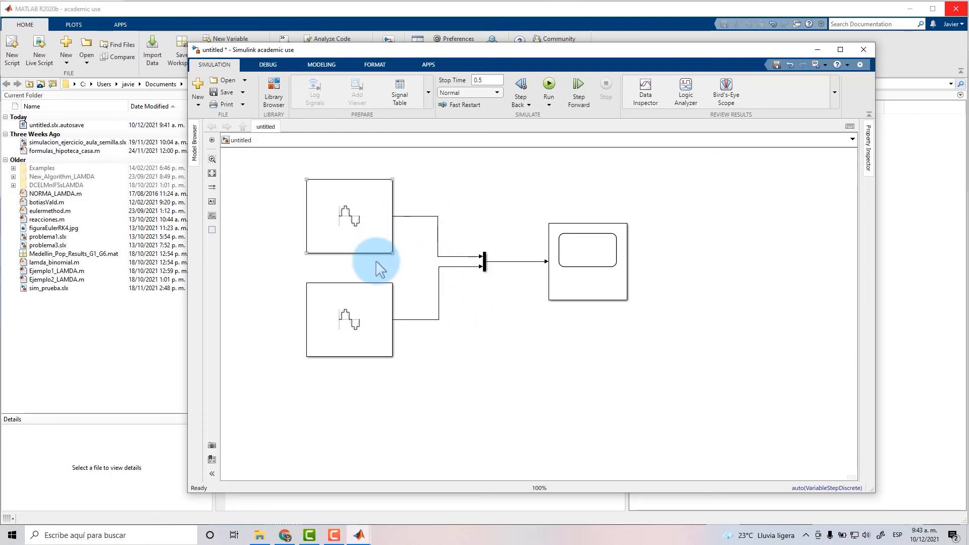